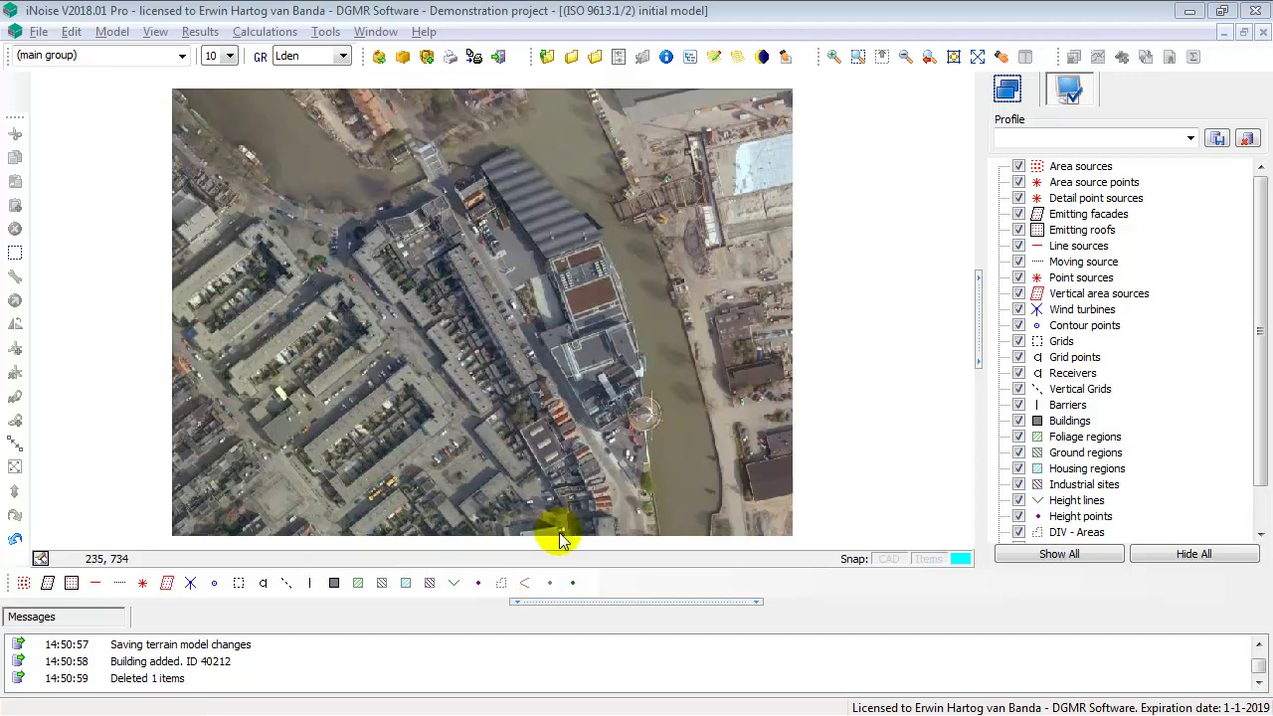
Zoom in on the residential blocks beside the river.
{"action": "scroll", "coordinate": [519, 362], "scroll_direction": "up", "scroll_amount": 2}
{"action": "scroll", "coordinate": [527, 274], "scroll_direction": "up", "scroll_amount": 1}
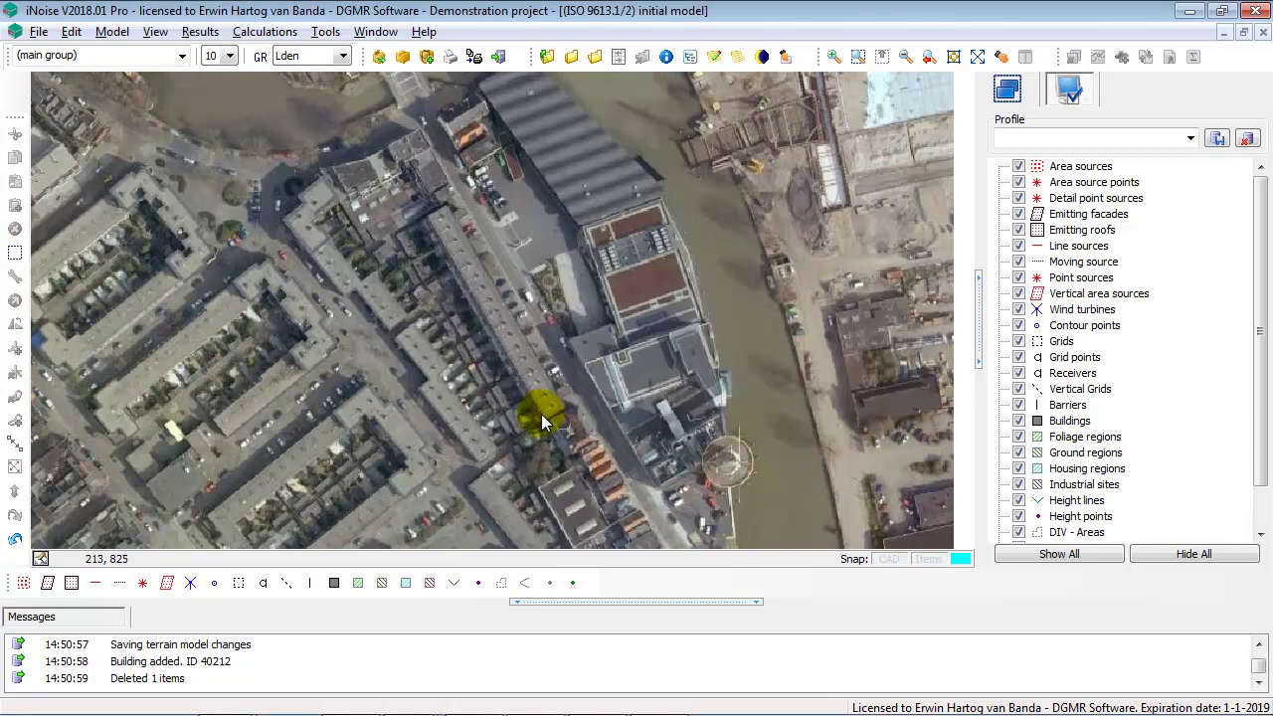
Outline a four-corner building over the street-side row of houses and give it an 8 m height.
{"action": "left_click", "coordinate": [335, 587]}
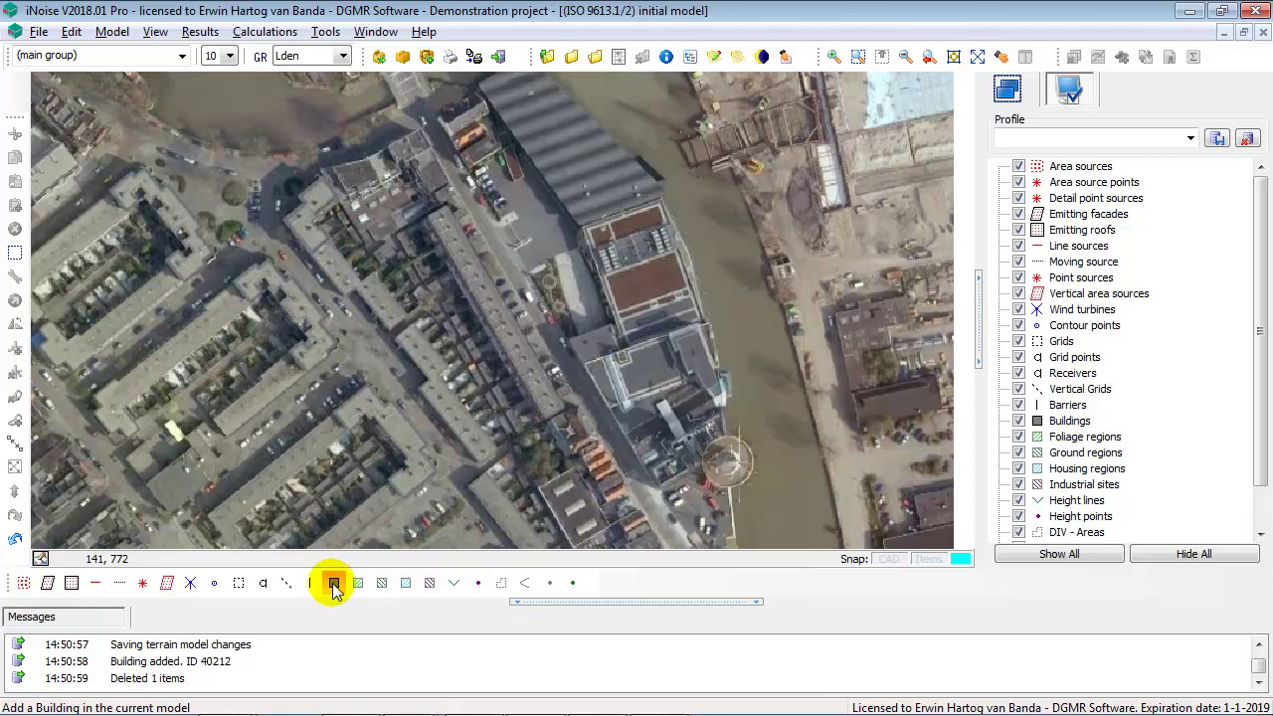
{"action": "left_click", "coordinate": [424, 215]}
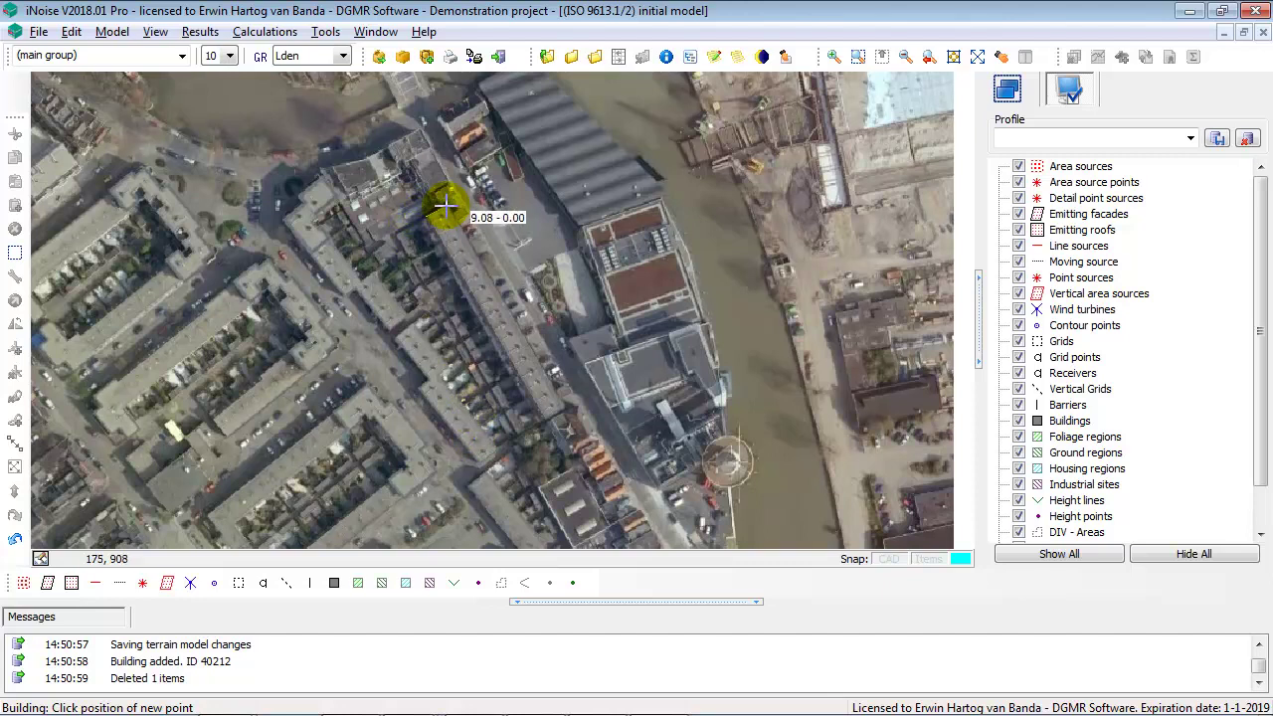
{"action": "left_click", "coordinate": [446, 207]}
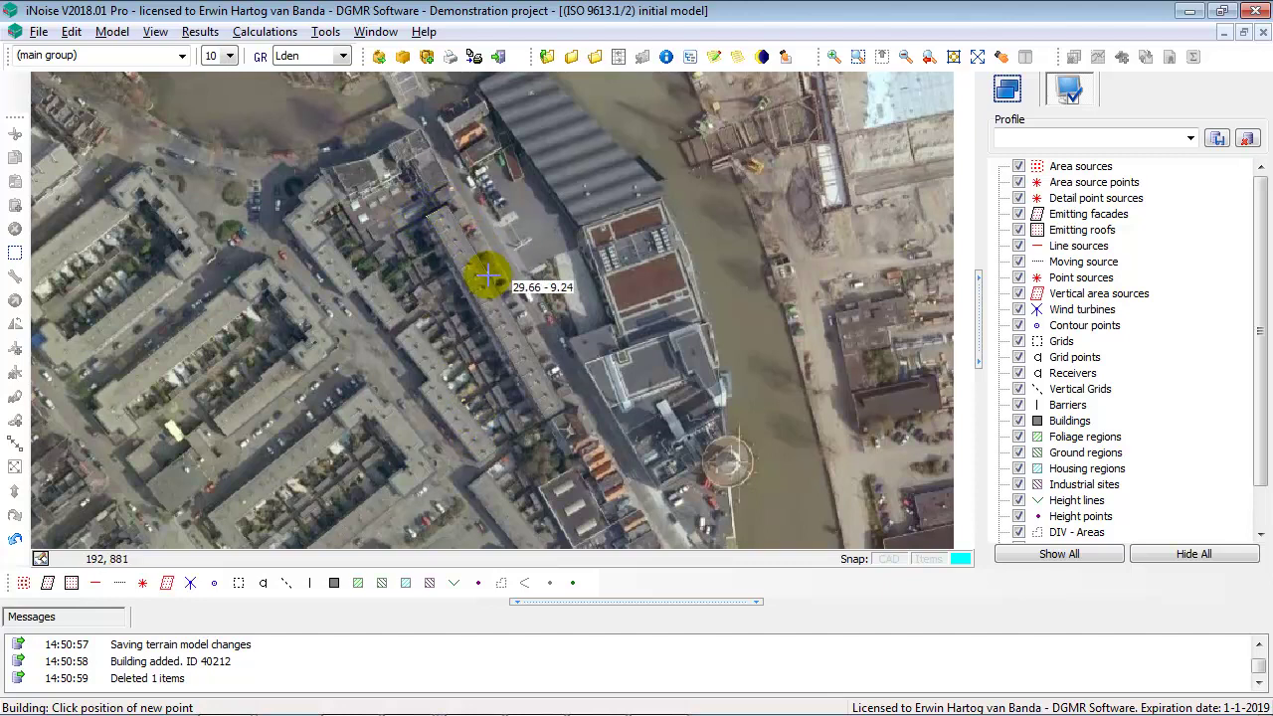
{"action": "left_click", "coordinate": [563, 408]}
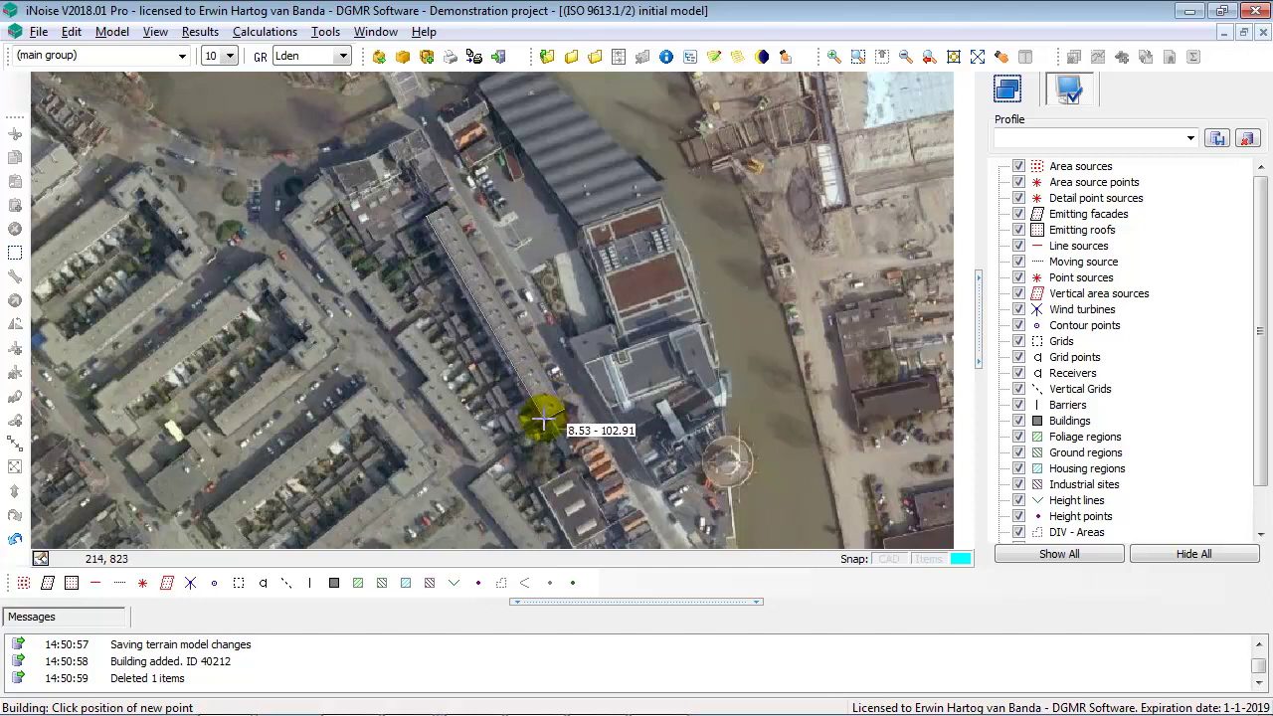
{"action": "double_click", "coordinate": [542, 421]}
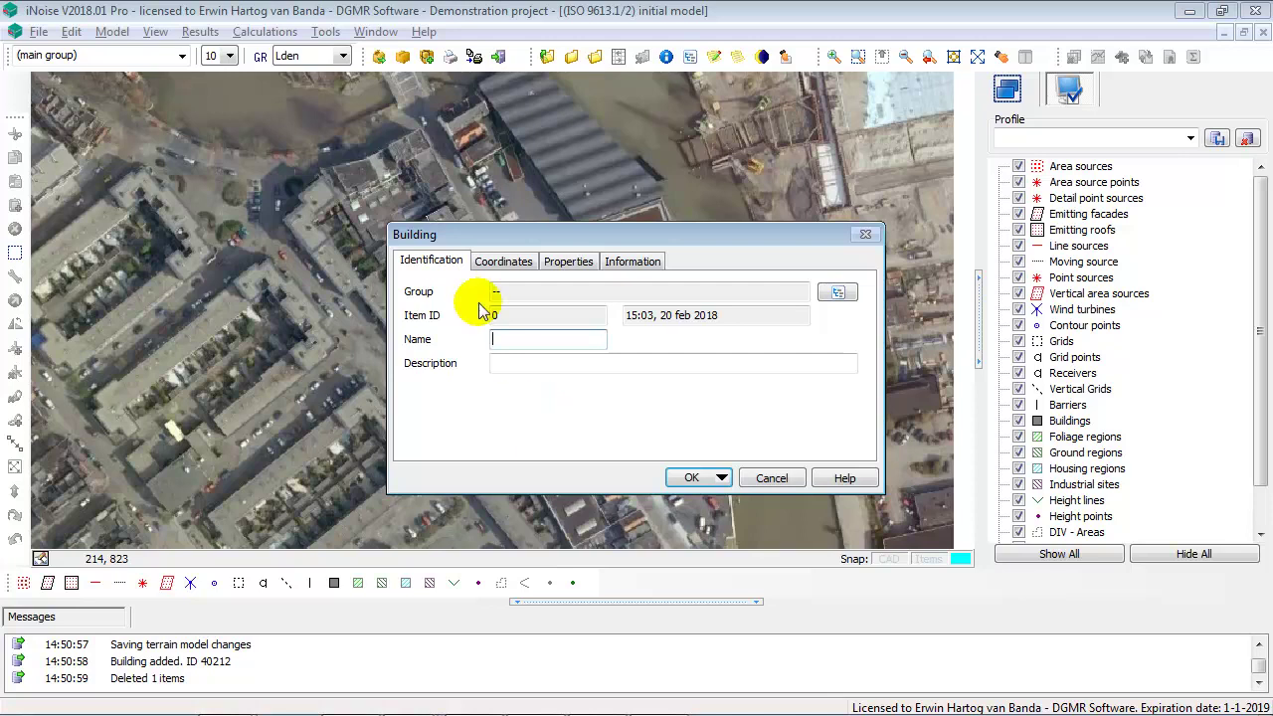
{"action": "left_click", "coordinate": [503, 260]}
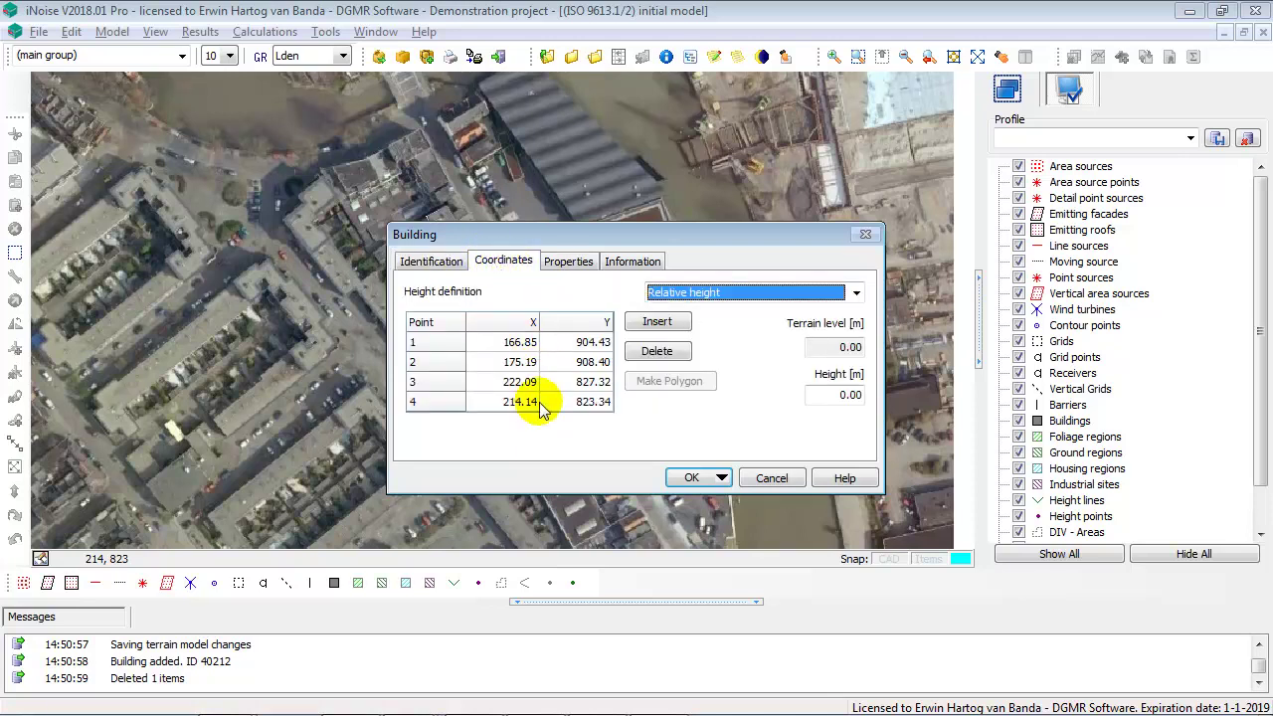
{"action": "left_click", "coordinate": [830, 395]}
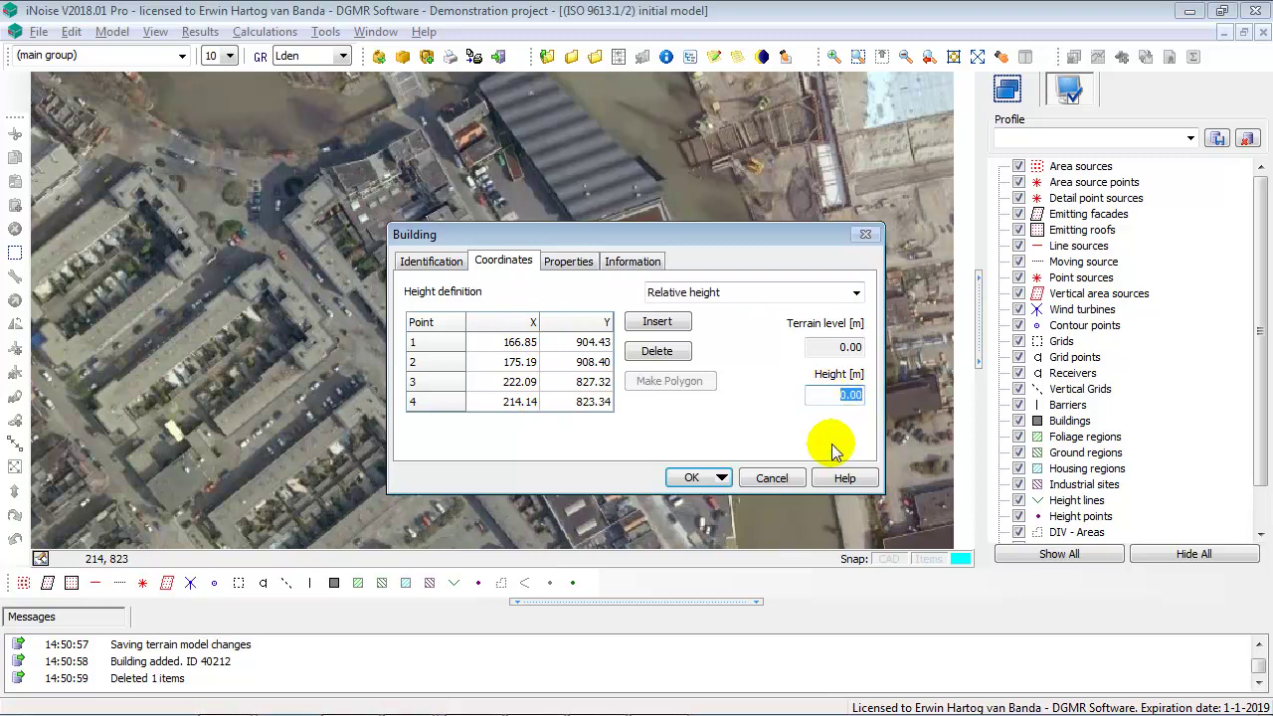
{"action": "type", "text": "8"}
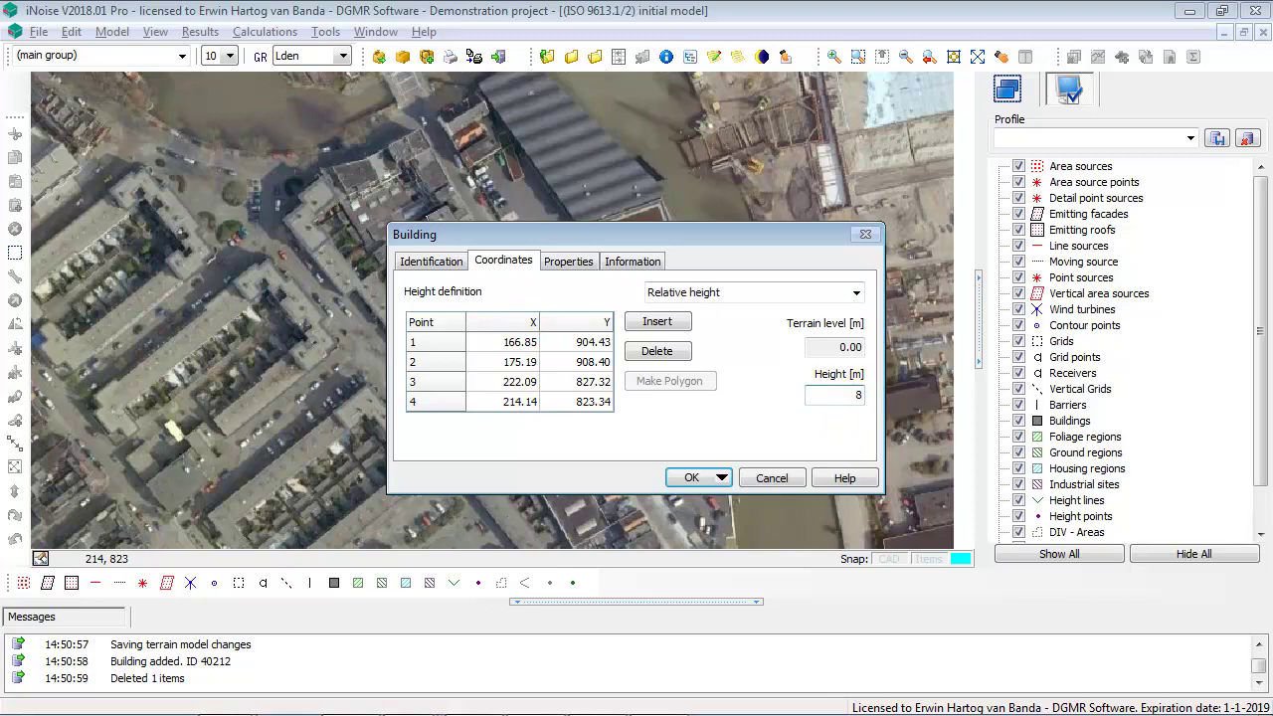
{"action": "left_click", "coordinate": [691, 479]}
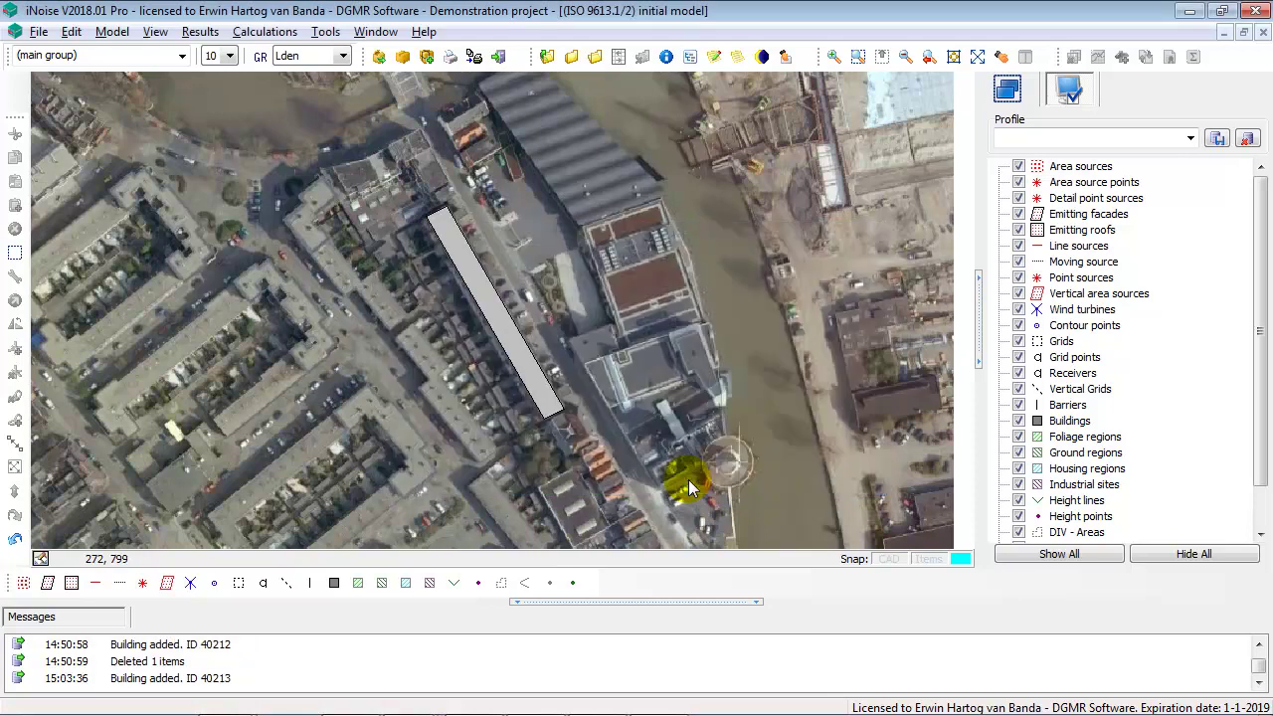
Trace a stepped building outline over the apartment block left of the first building.
{"action": "left_click_drag", "start_coordinate": [462, 403], "coordinate": [545, 408]}
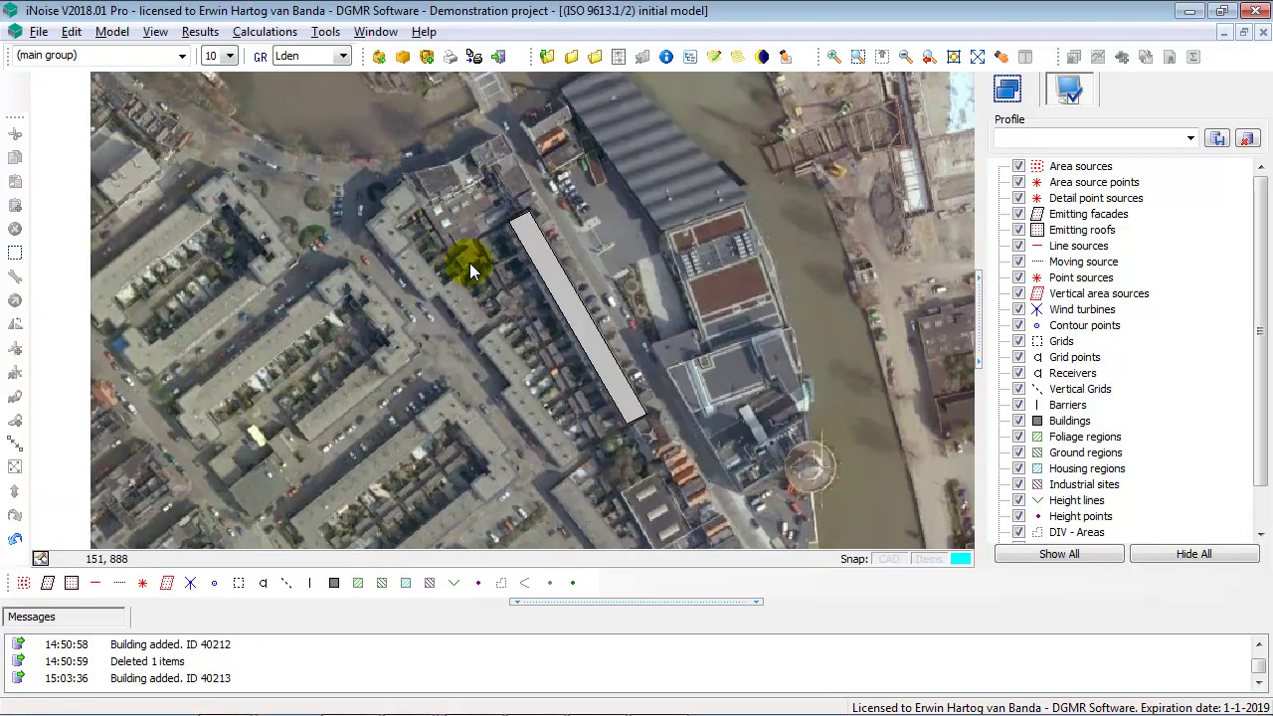
{"action": "scroll", "coordinate": [470, 263], "scroll_direction": "up", "scroll_amount": 1}
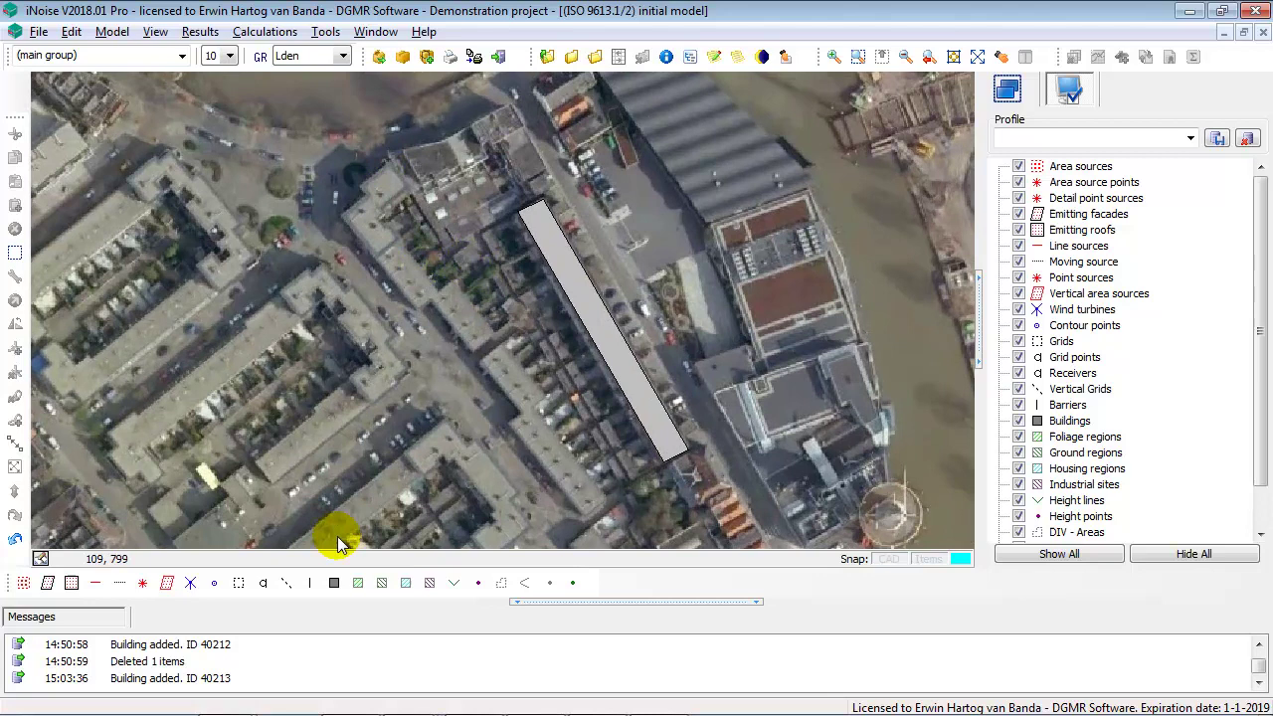
{"action": "left_click", "coordinate": [334, 583]}
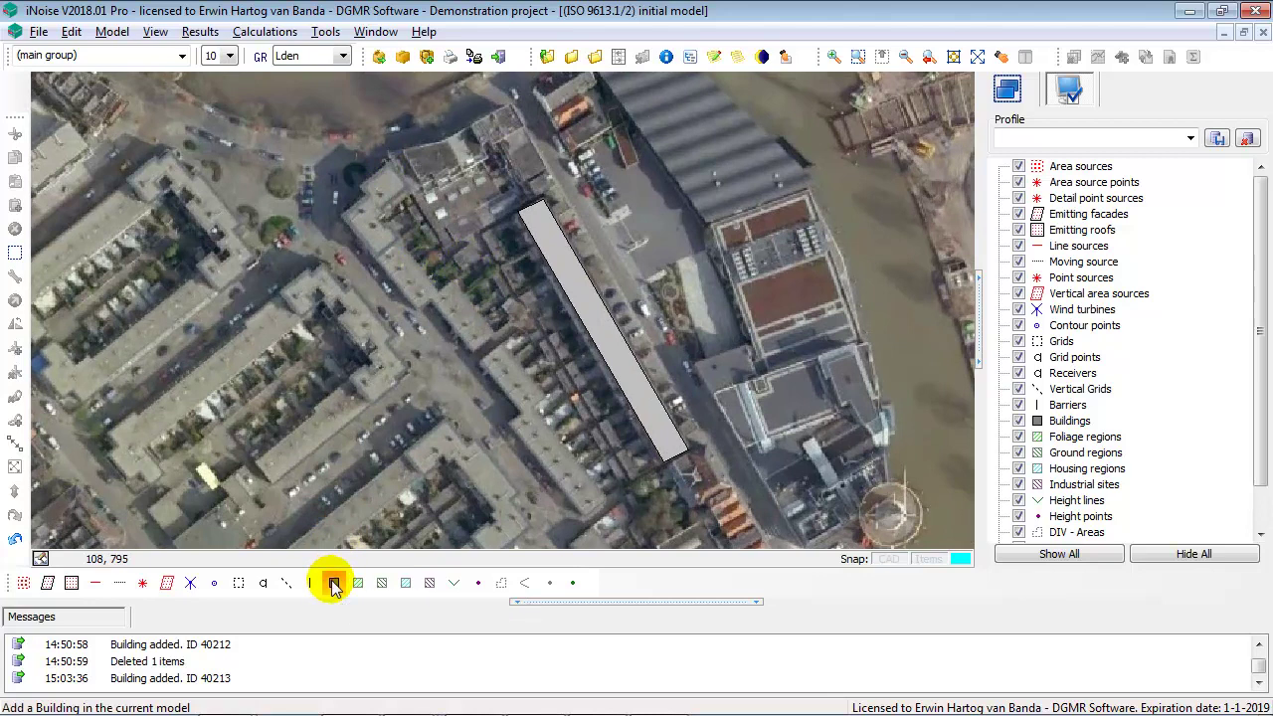
{"action": "left_click", "coordinate": [405, 183]}
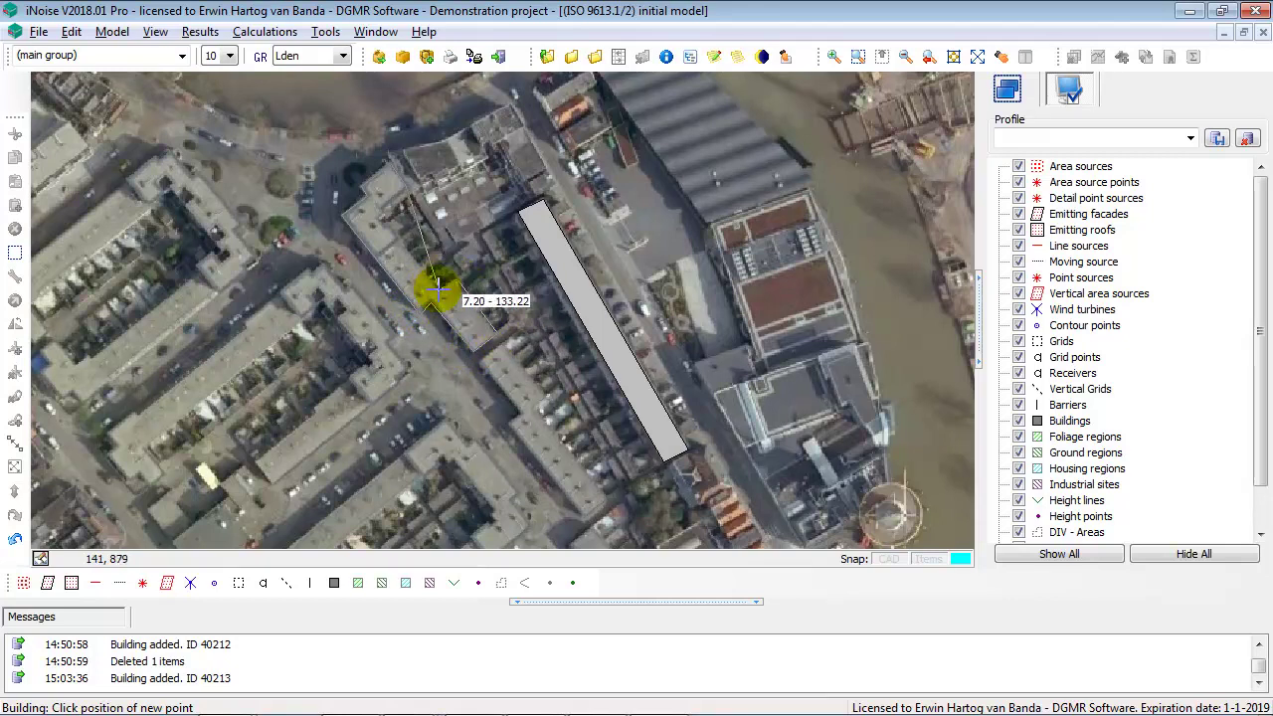
{"action": "left_click", "coordinate": [437, 288]}
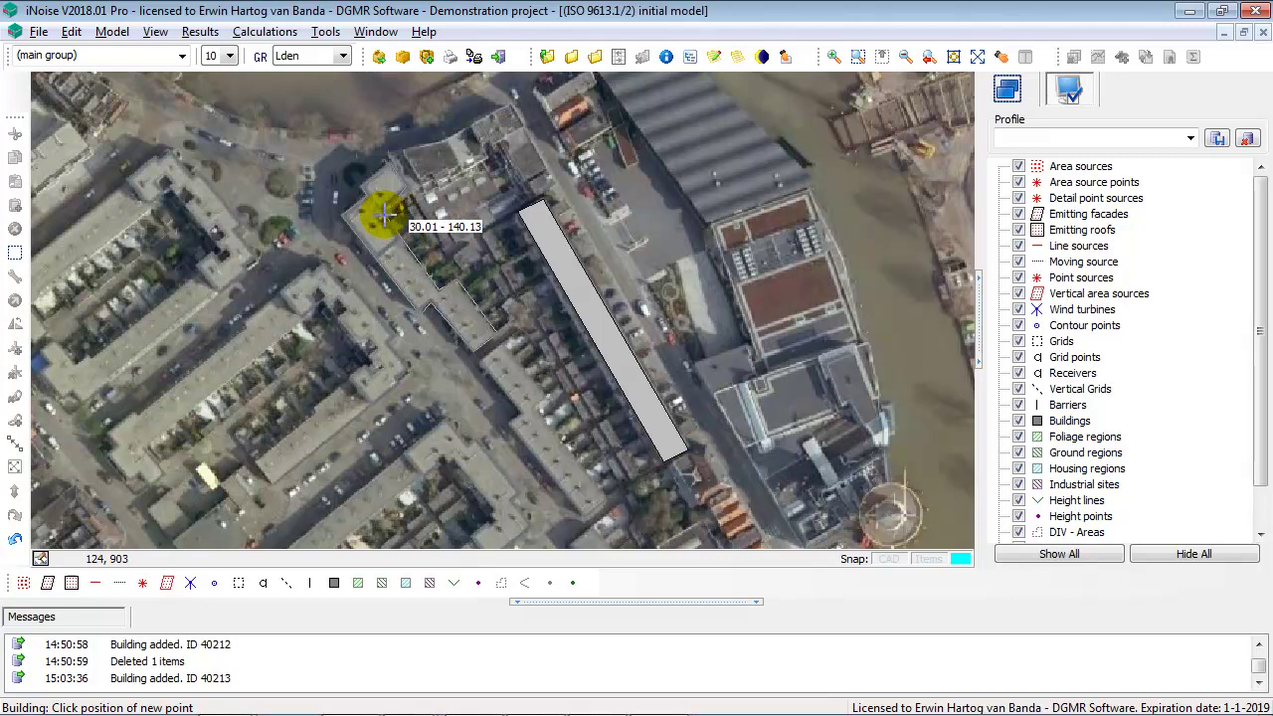
{"action": "double_click", "coordinate": [383, 216]}
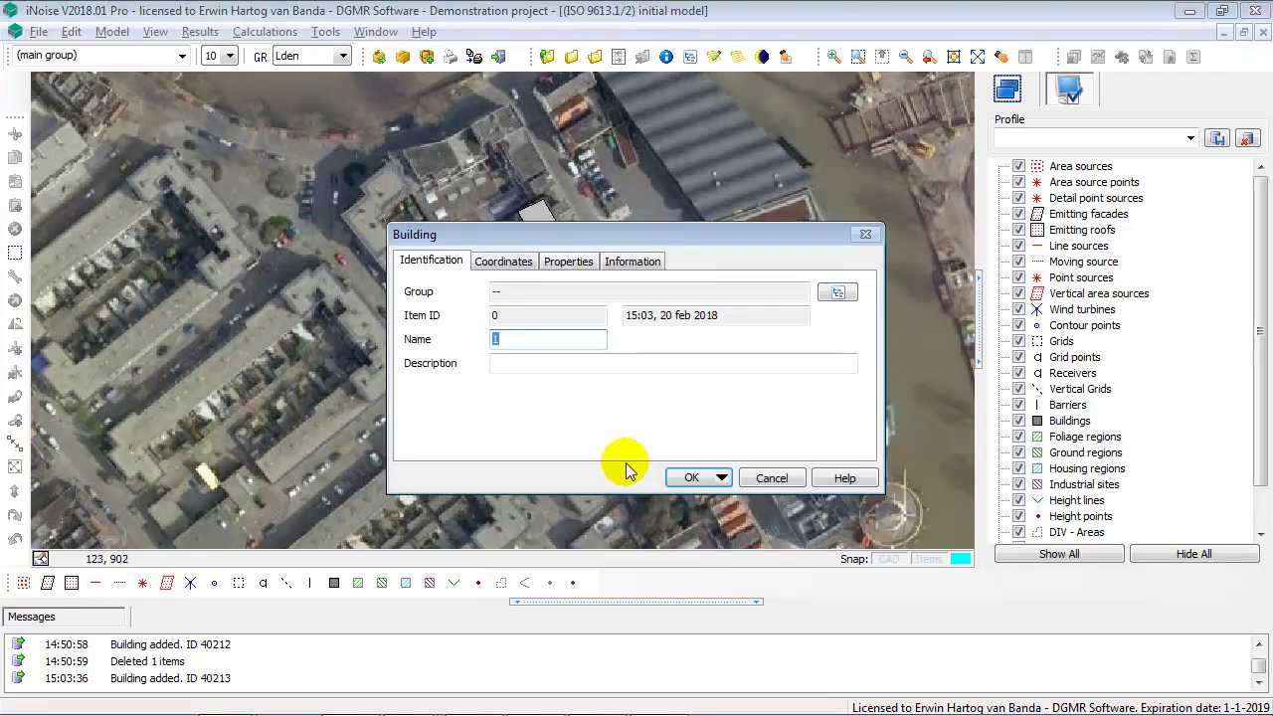
{"action": "left_click", "coordinate": [690, 482]}
Set the Buildings layer area fill to Clear so the aerial photo shows through.
{"action": "left_click_drag", "start_coordinate": [421, 275], "coordinate": [500, 347]}
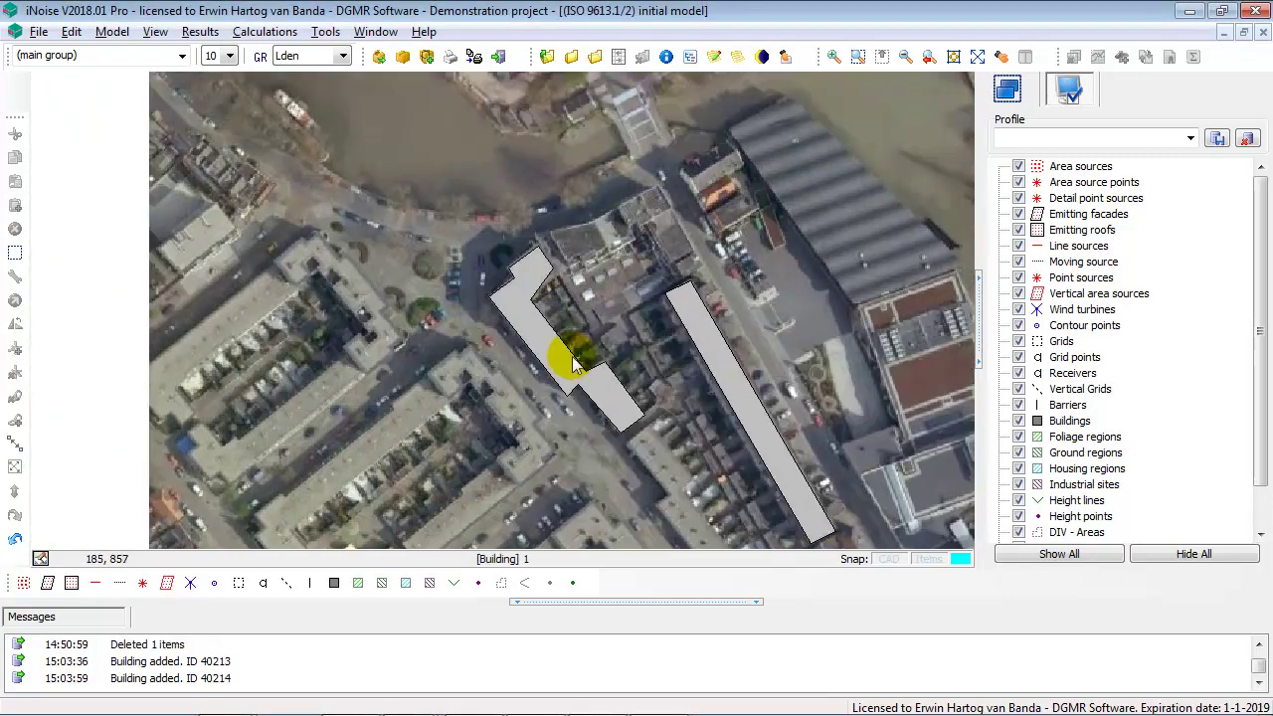
{"action": "scroll", "coordinate": [569, 379], "scroll_direction": "up", "scroll_amount": 2}
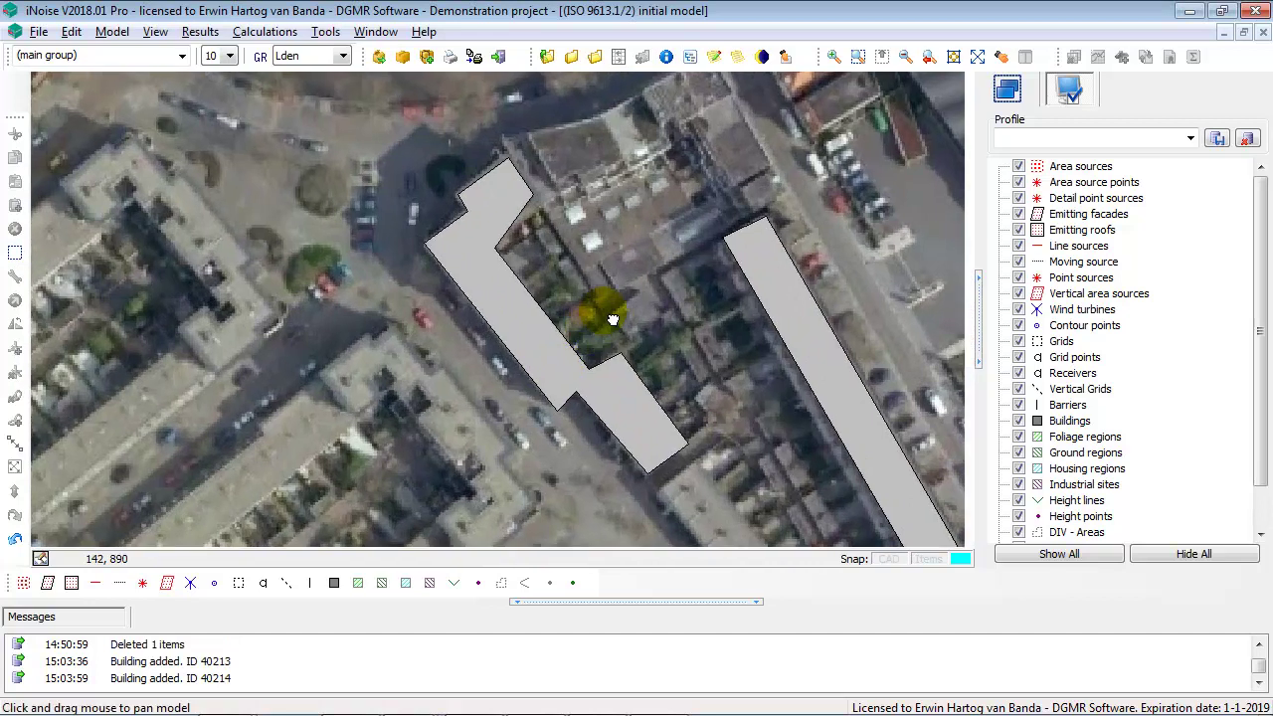
{"action": "left_click_drag", "start_coordinate": [603, 319], "coordinate": [556, 309]}
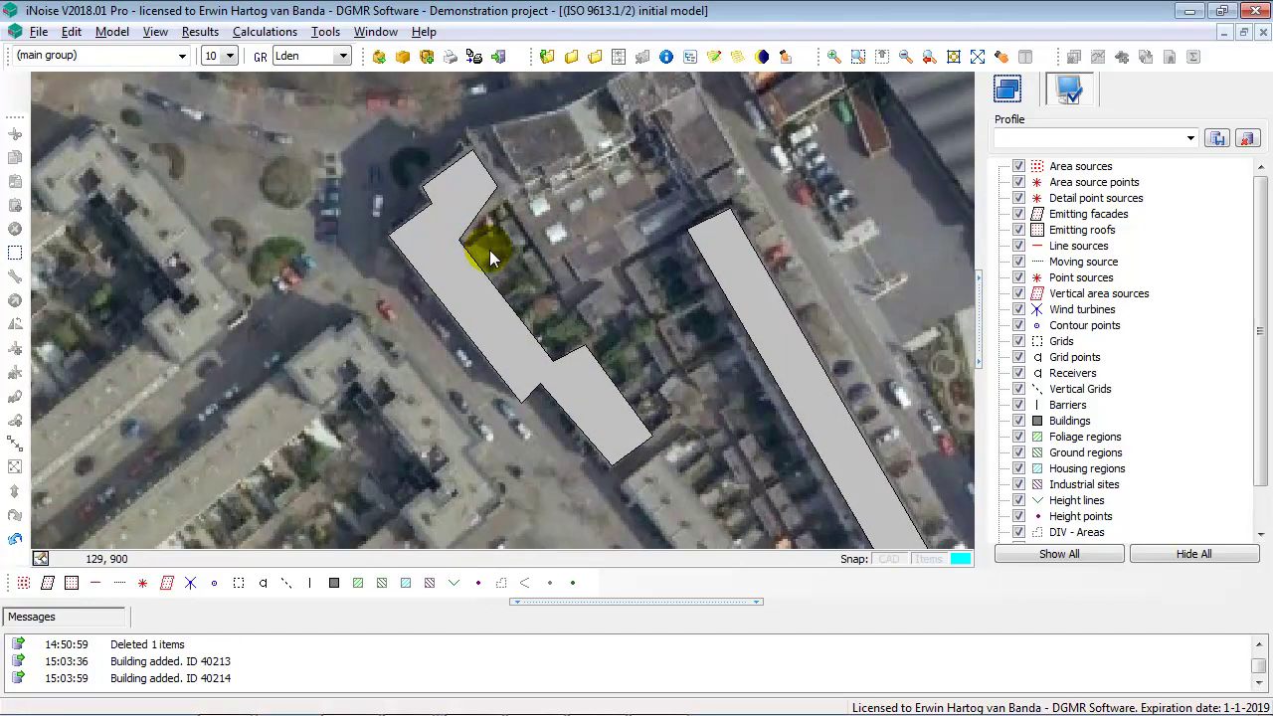
{"action": "left_click", "coordinate": [1080, 425]}
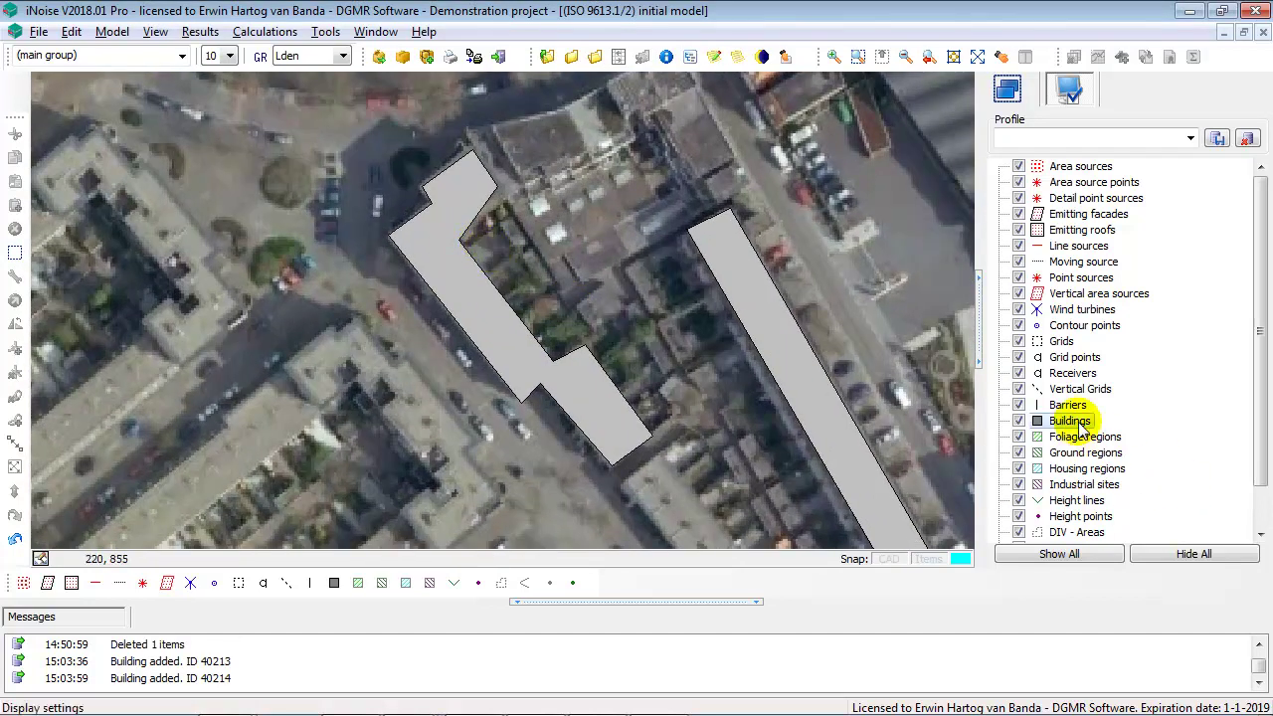
{"action": "double_click", "coordinate": [1080, 426]}
{"action": "left_click", "coordinate": [441, 309]}
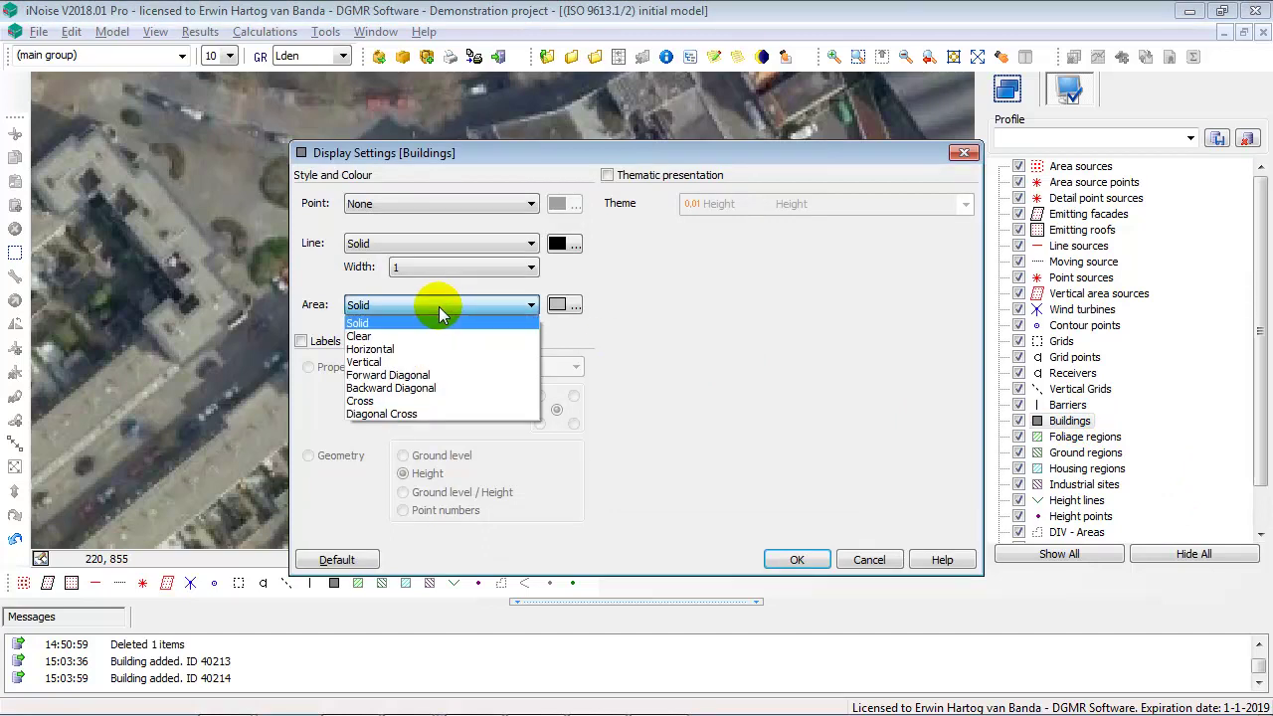
{"action": "left_click", "coordinate": [360, 336]}
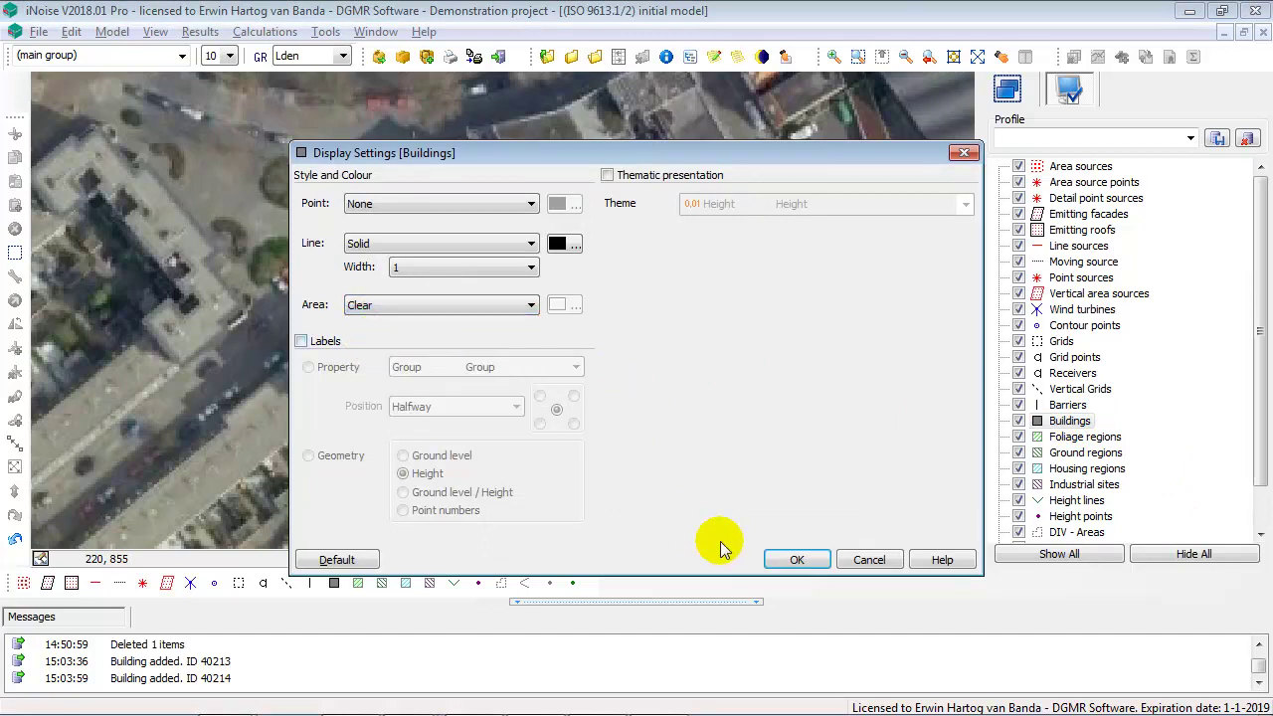
{"action": "left_click", "coordinate": [814, 562]}
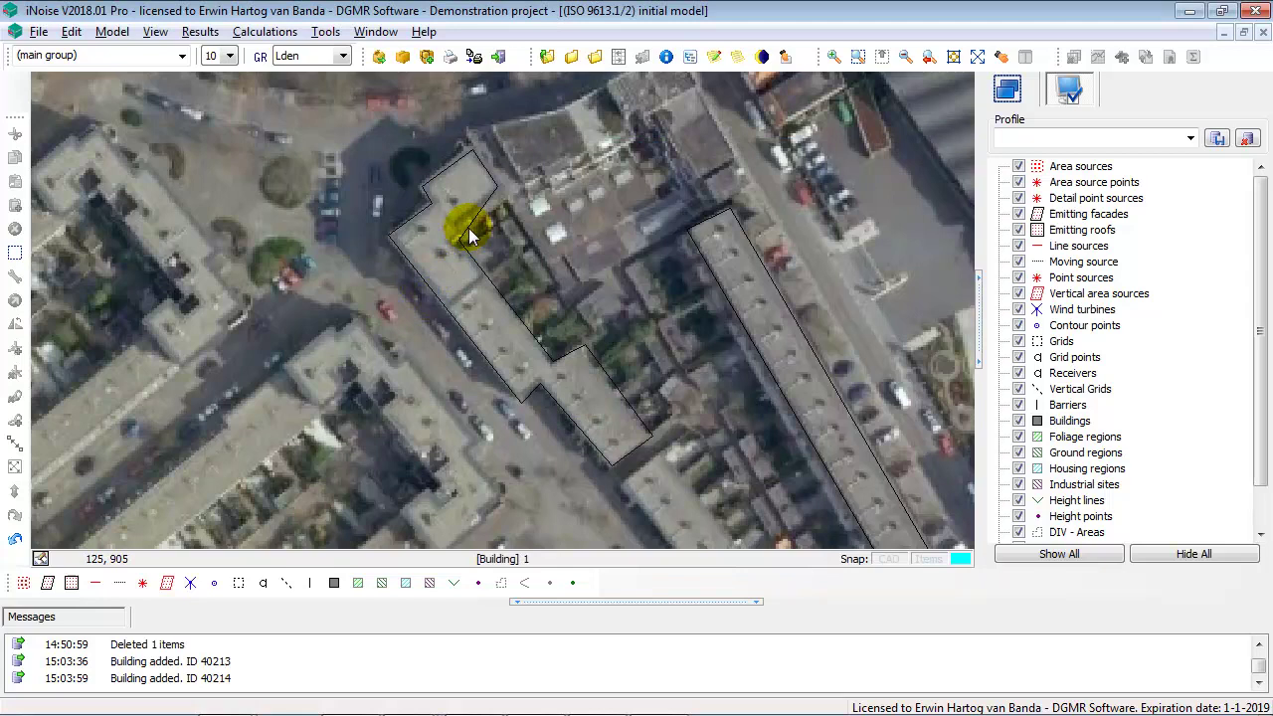
Drag the L-shaped building's corners onto the roof edges in the aerial photo.
{"action": "scroll", "coordinate": [467, 224], "scroll_direction": "up", "scroll_amount": 4}
{"action": "left_click_drag", "start_coordinate": [479, 237], "coordinate": [434, 266]}
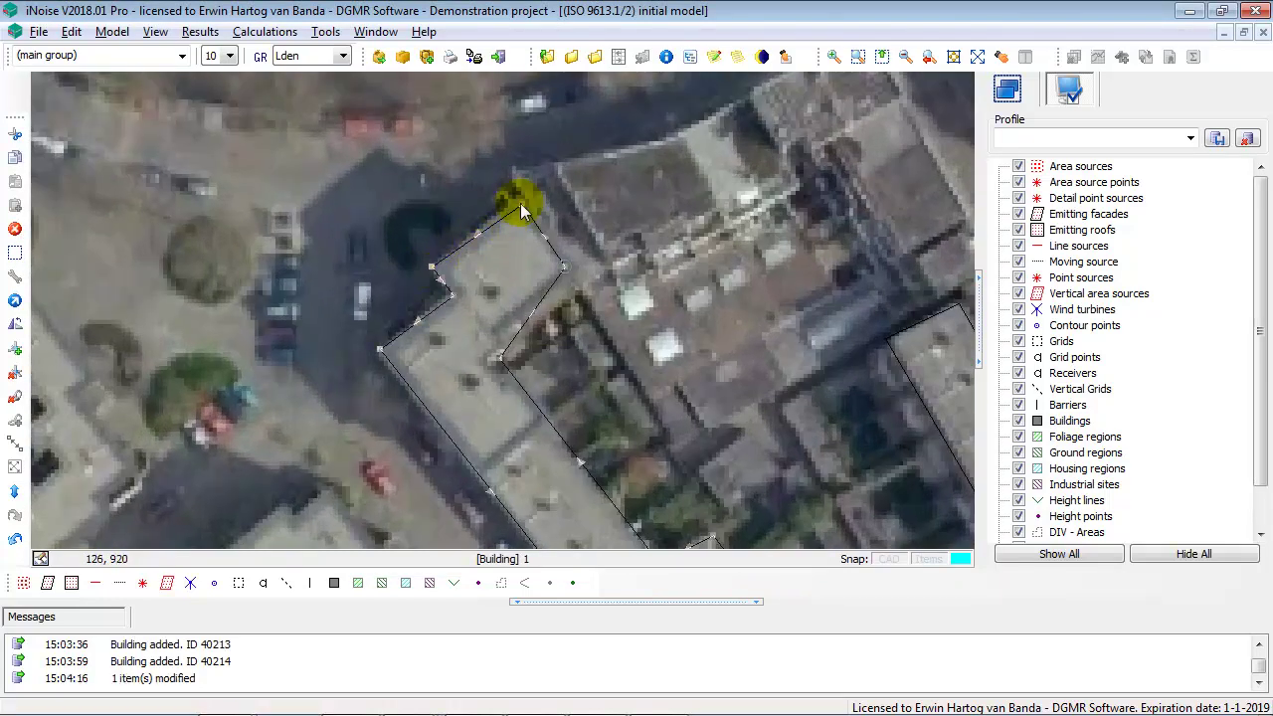
{"action": "left_click_drag", "start_coordinate": [520, 204], "coordinate": [513, 199]}
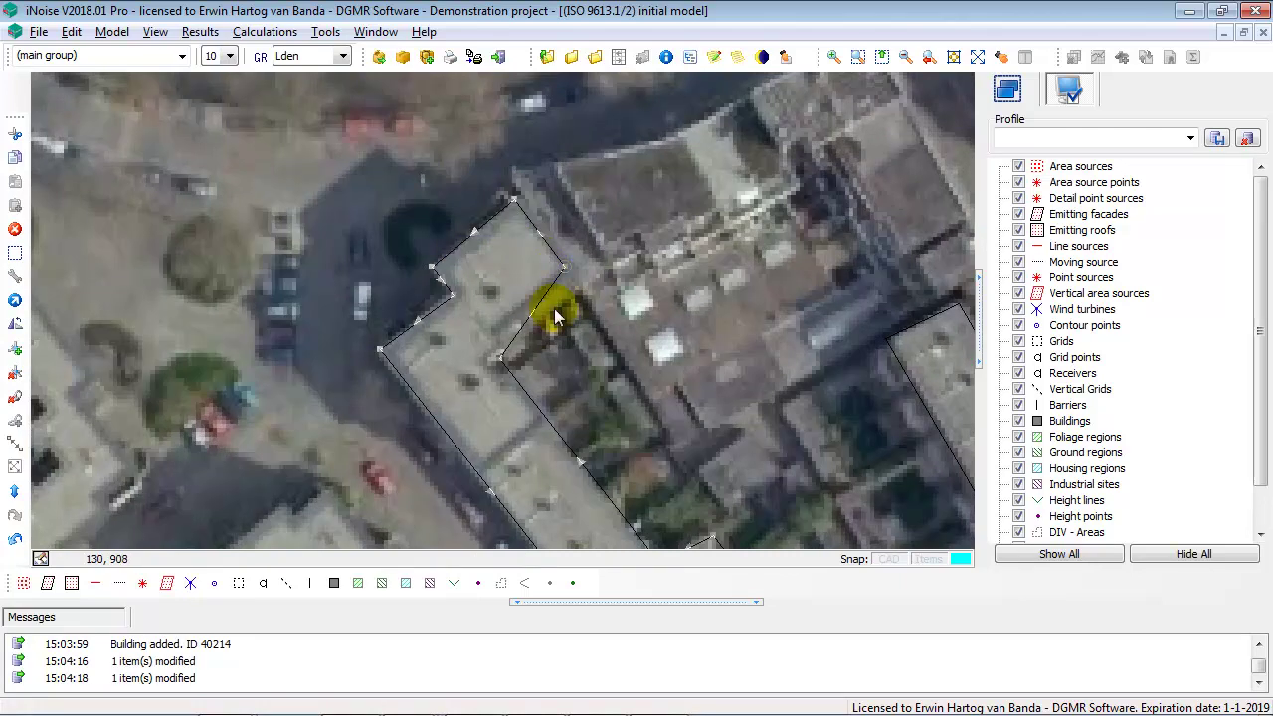
{"action": "left_click_drag", "start_coordinate": [501, 364], "coordinate": [490, 334]}
{"action": "left_click_drag", "start_coordinate": [645, 456], "coordinate": [527, 259]}
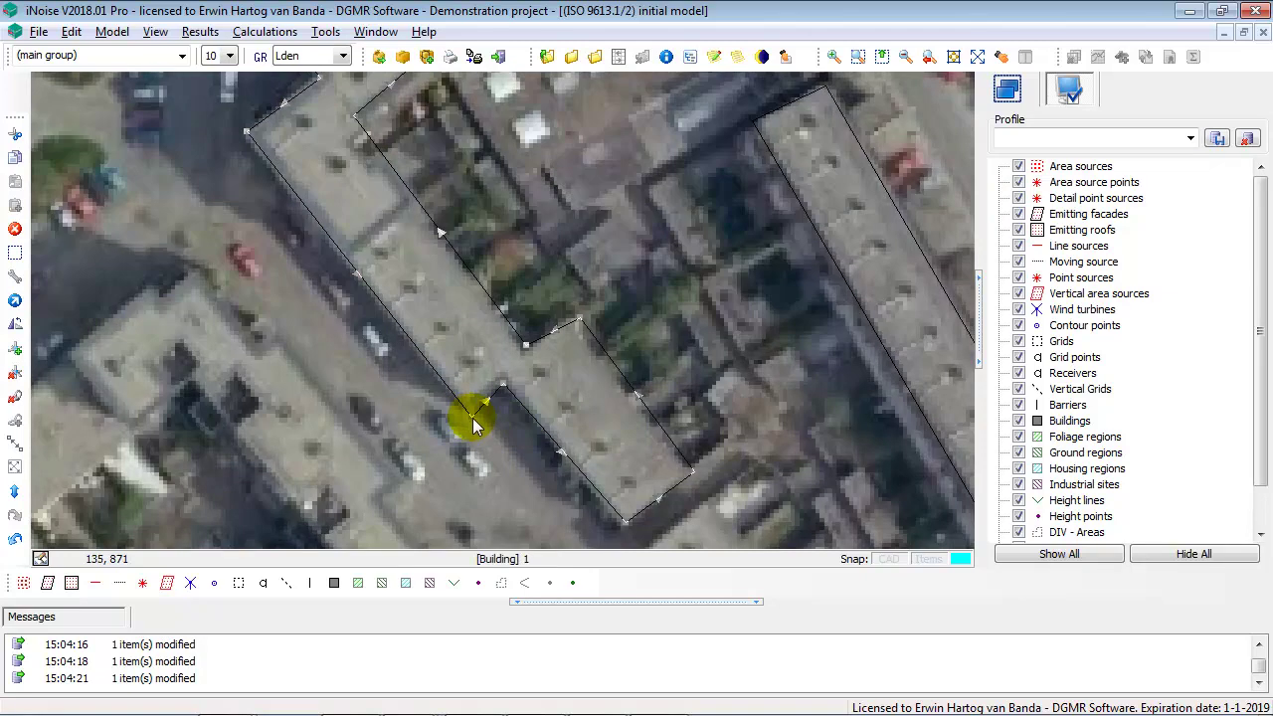
{"action": "left_click_drag", "start_coordinate": [474, 423], "coordinate": [501, 376]}
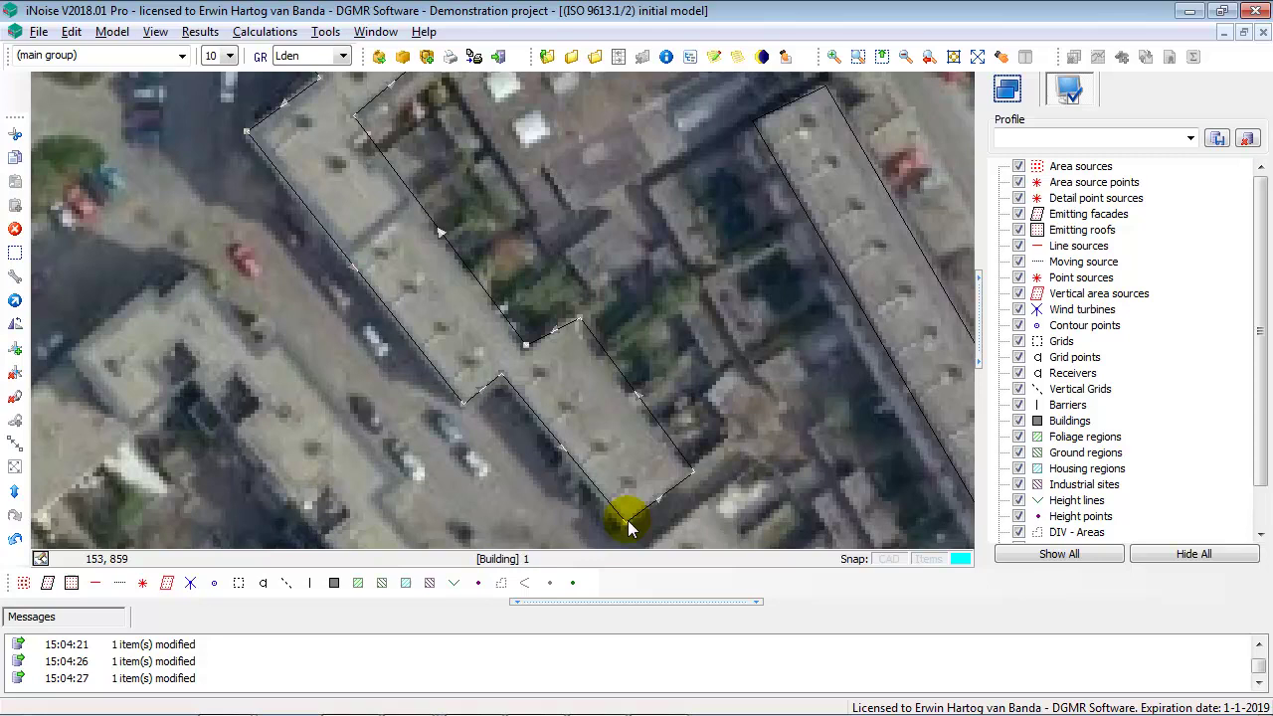
{"action": "left_click_drag", "start_coordinate": [627, 521], "coordinate": [621, 522]}
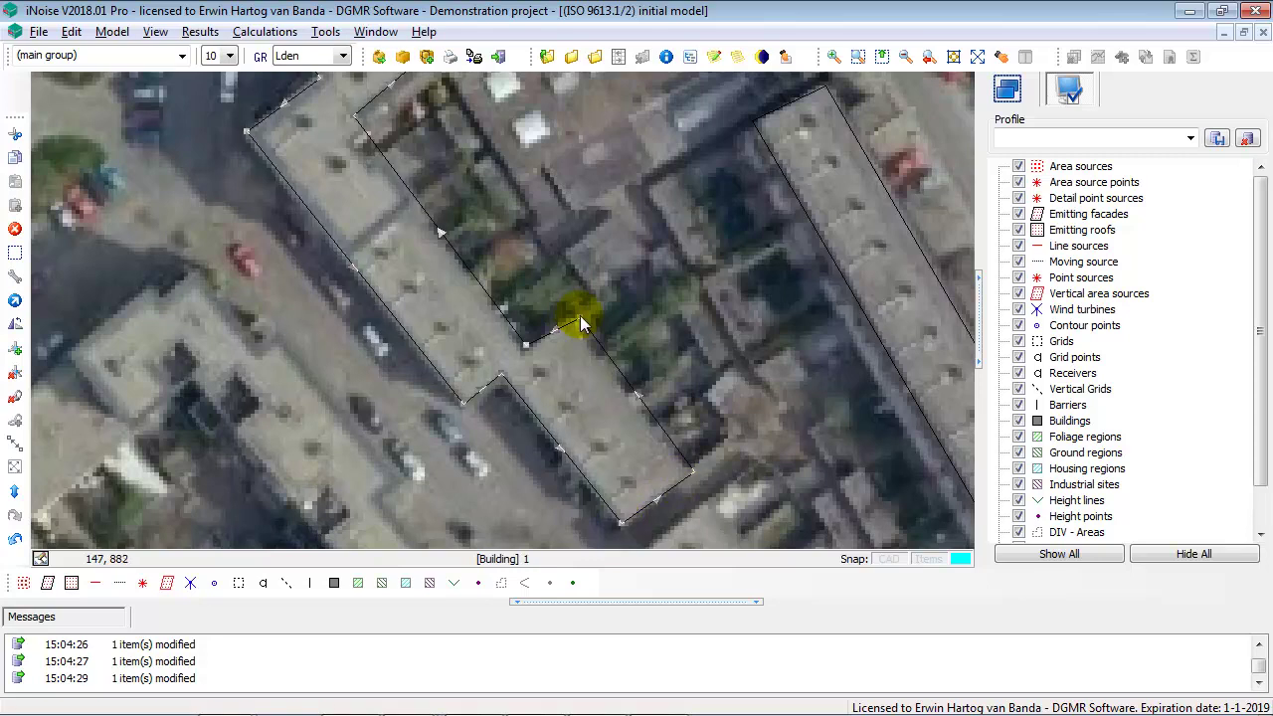
{"action": "left_click_drag", "start_coordinate": [580, 316], "coordinate": [572, 314]}
{"action": "scroll", "coordinate": [682, 403], "scroll_direction": "down", "scroll_amount": 2}
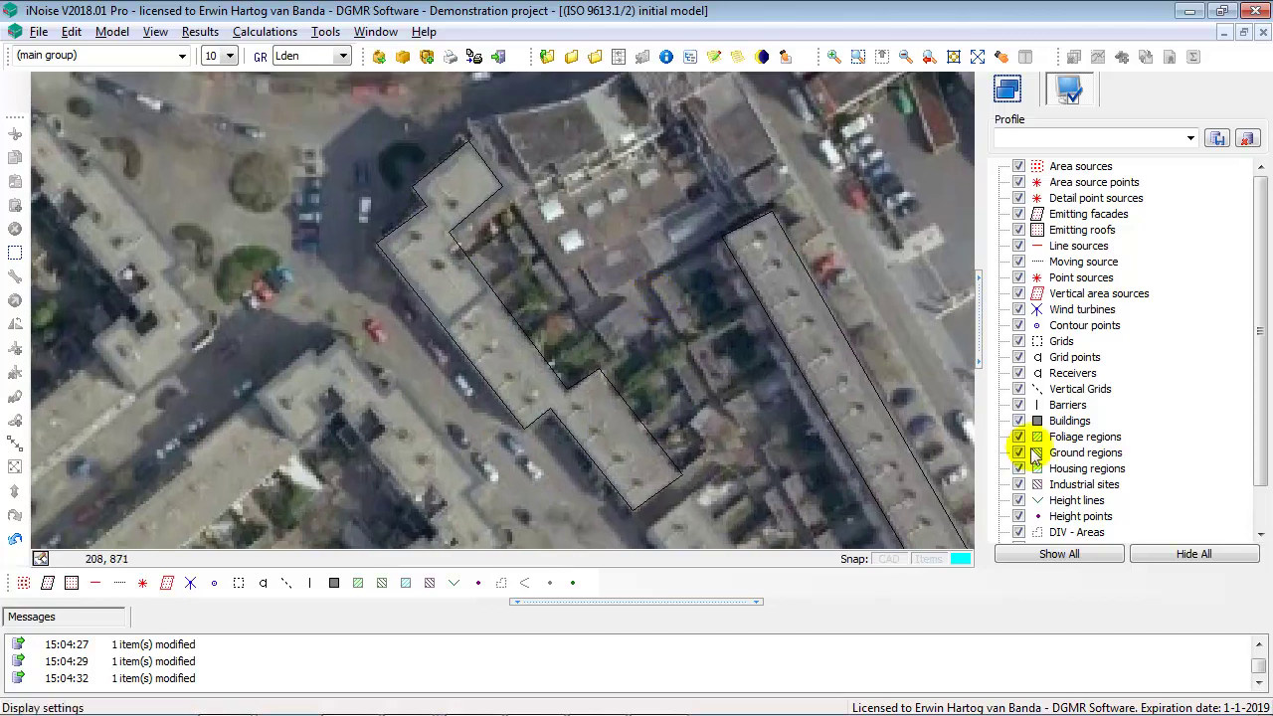
Restore the default Solid building fill and bring the large riverside building into view.
{"action": "double_click", "coordinate": [1069, 420]}
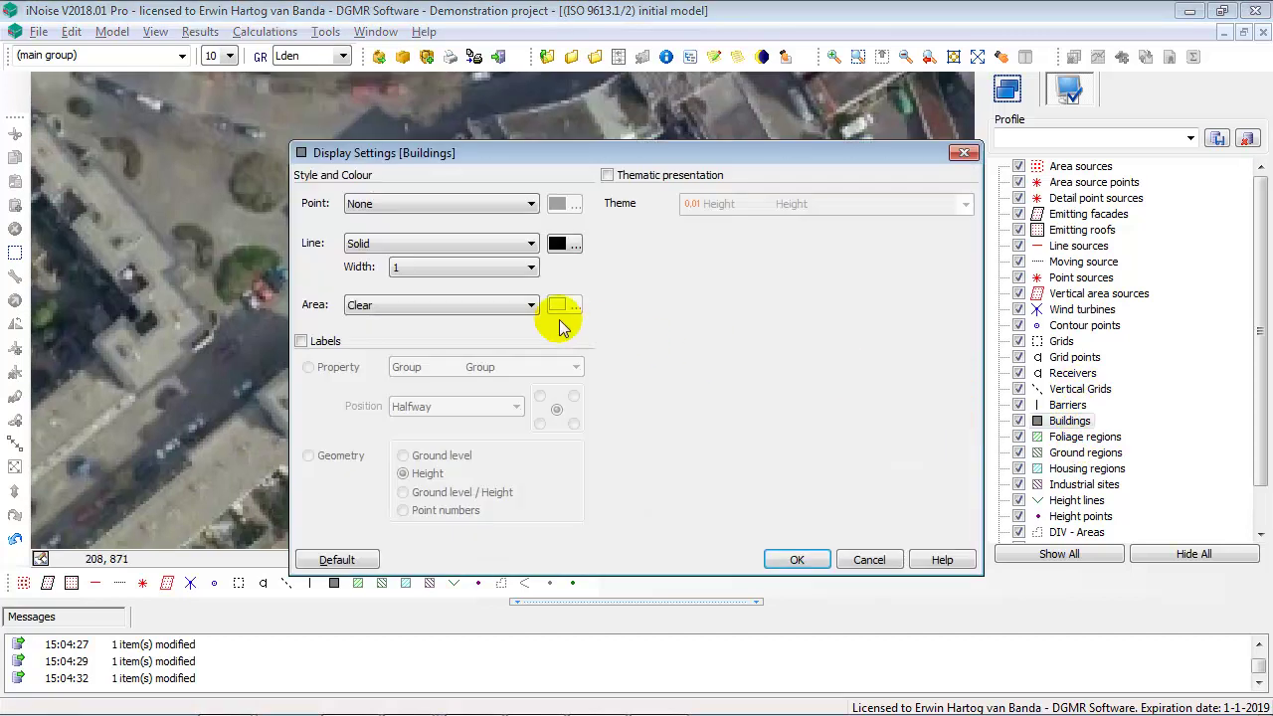
{"action": "left_click", "coordinate": [350, 563]}
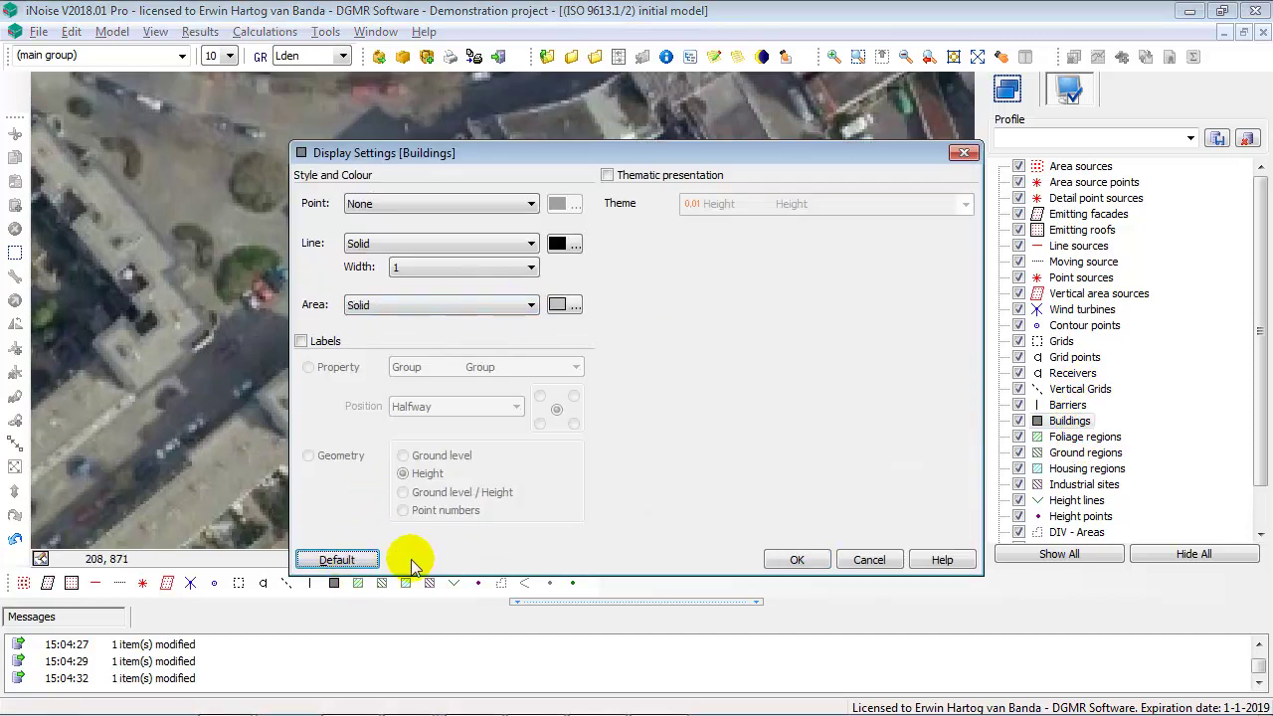
{"action": "left_click", "coordinate": [801, 559]}
{"action": "scroll", "coordinate": [601, 323], "scroll_direction": "down", "scroll_amount": 3}
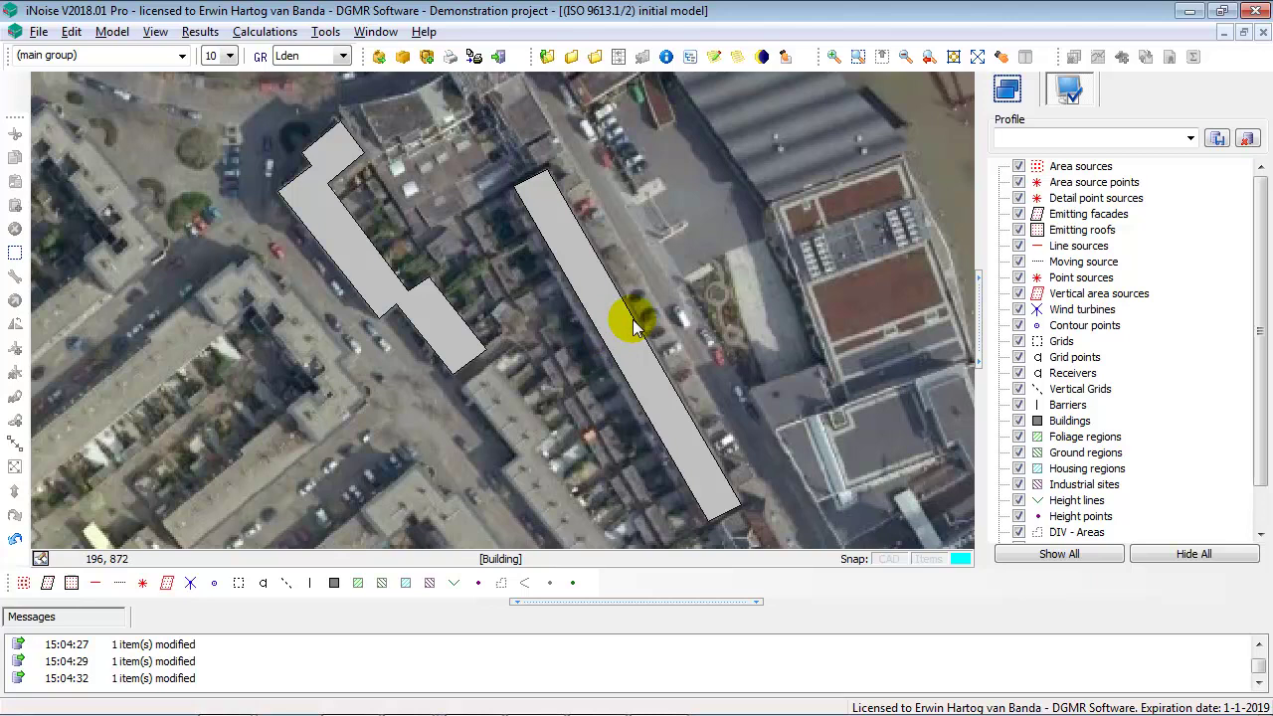
{"action": "left_click_drag", "start_coordinate": [790, 323], "coordinate": [646, 323]}
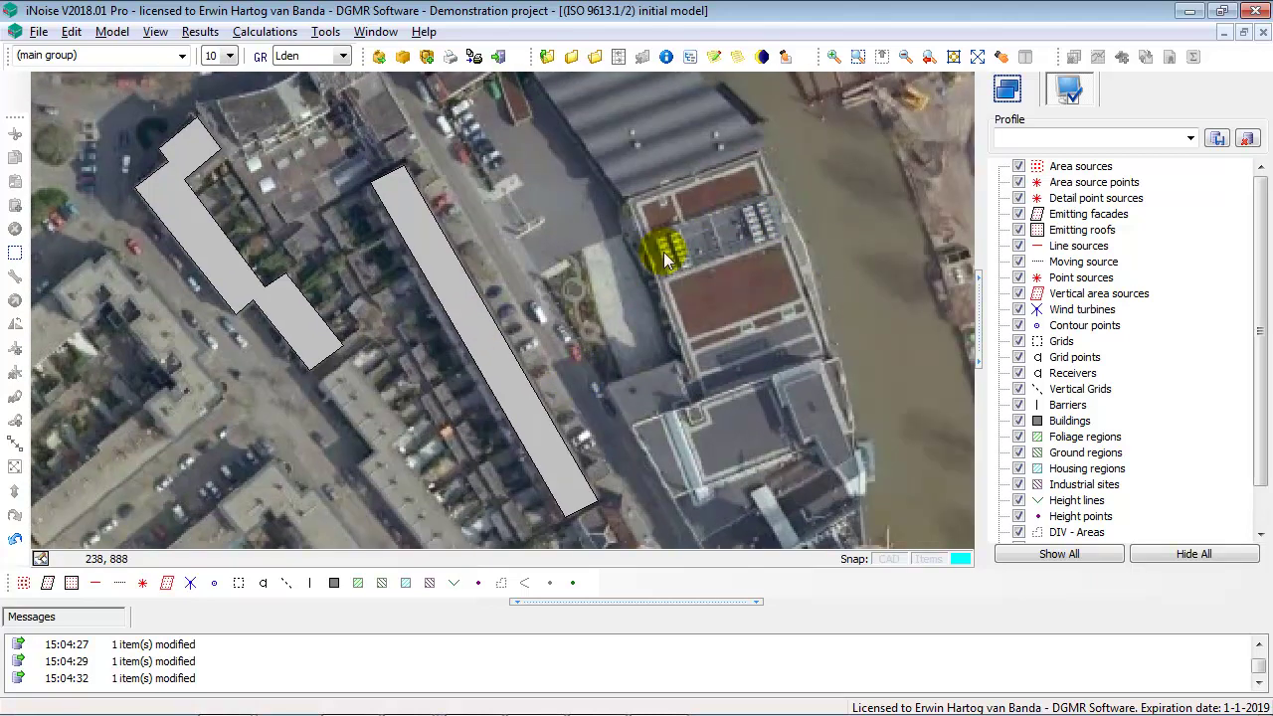
{"action": "left_click_drag", "start_coordinate": [715, 256], "coordinate": [705, 289]}
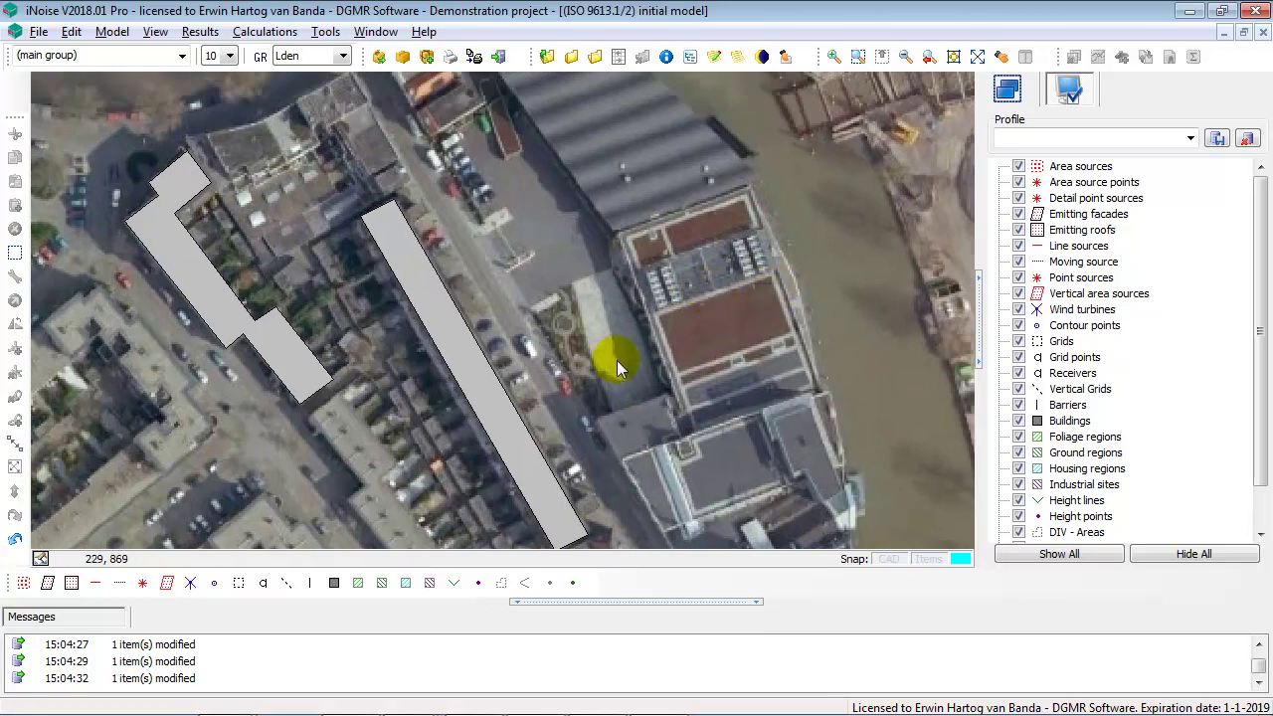
Outline a four-corner building over the riverside block and set its height to 6 m.
{"action": "left_click", "coordinate": [333, 583]}
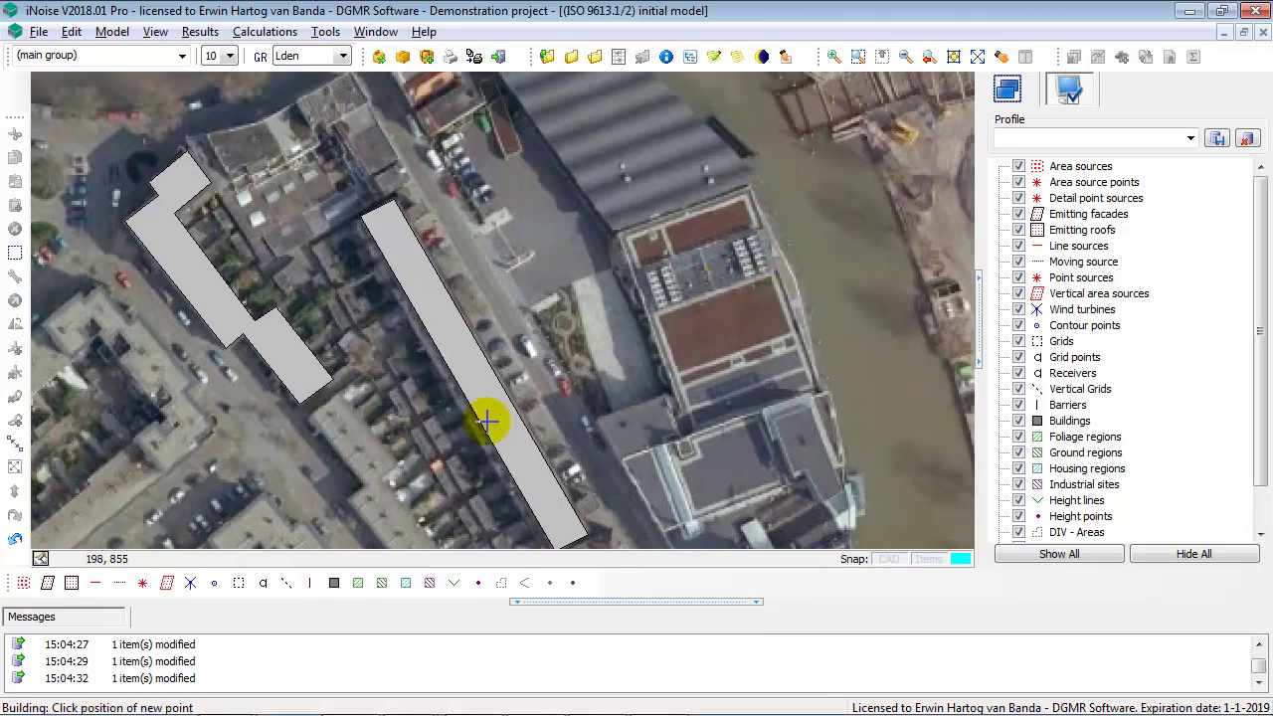
{"action": "left_click", "coordinate": [618, 234]}
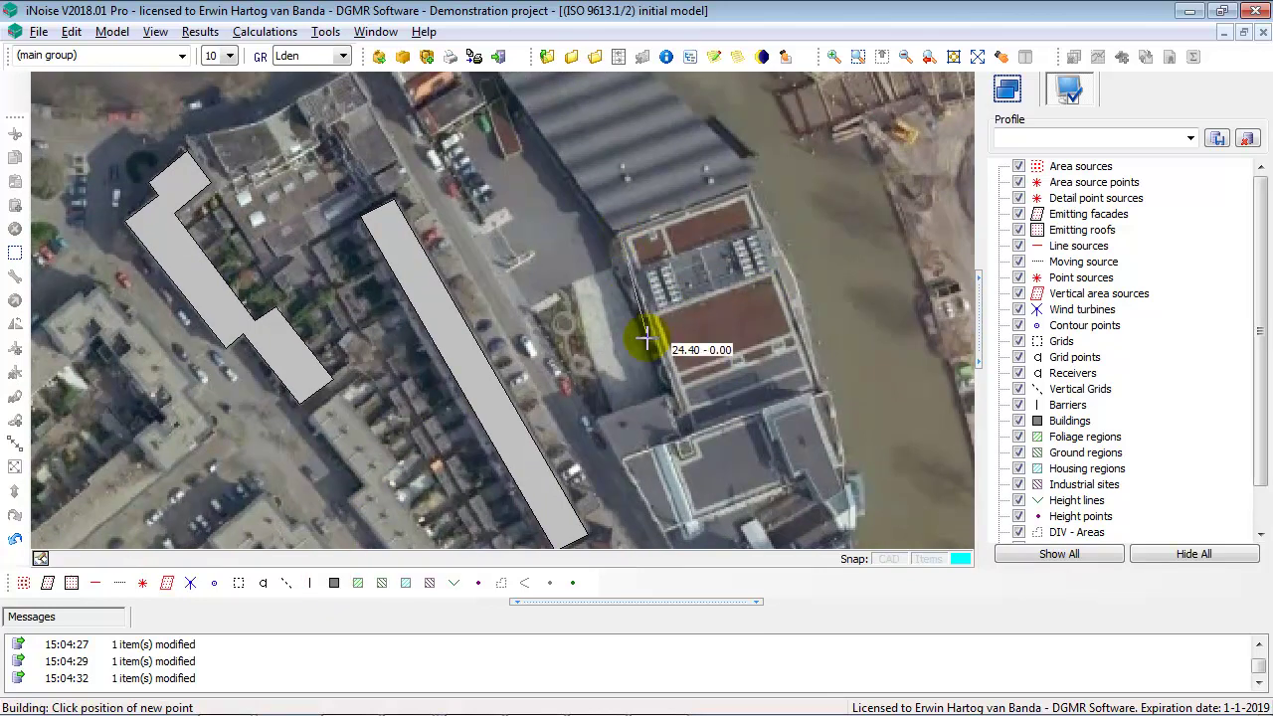
{"action": "left_click", "coordinate": [693, 433]}
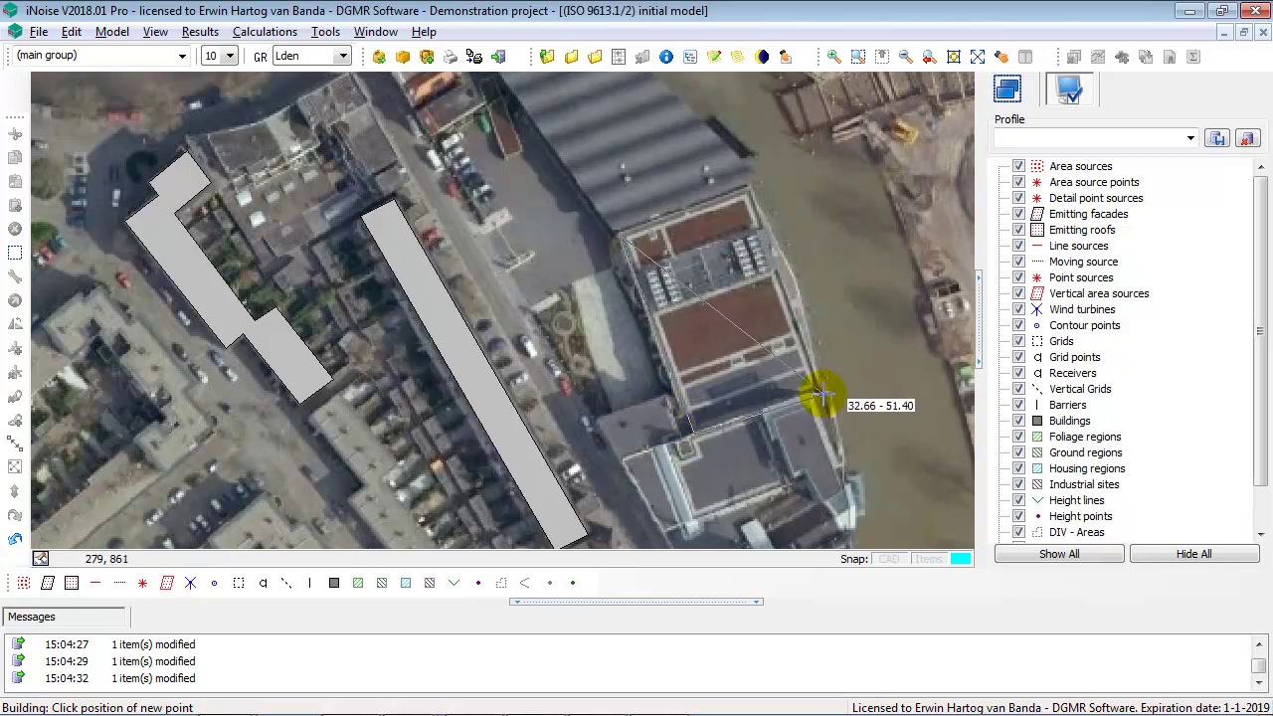
{"action": "left_click", "coordinate": [822, 396]}
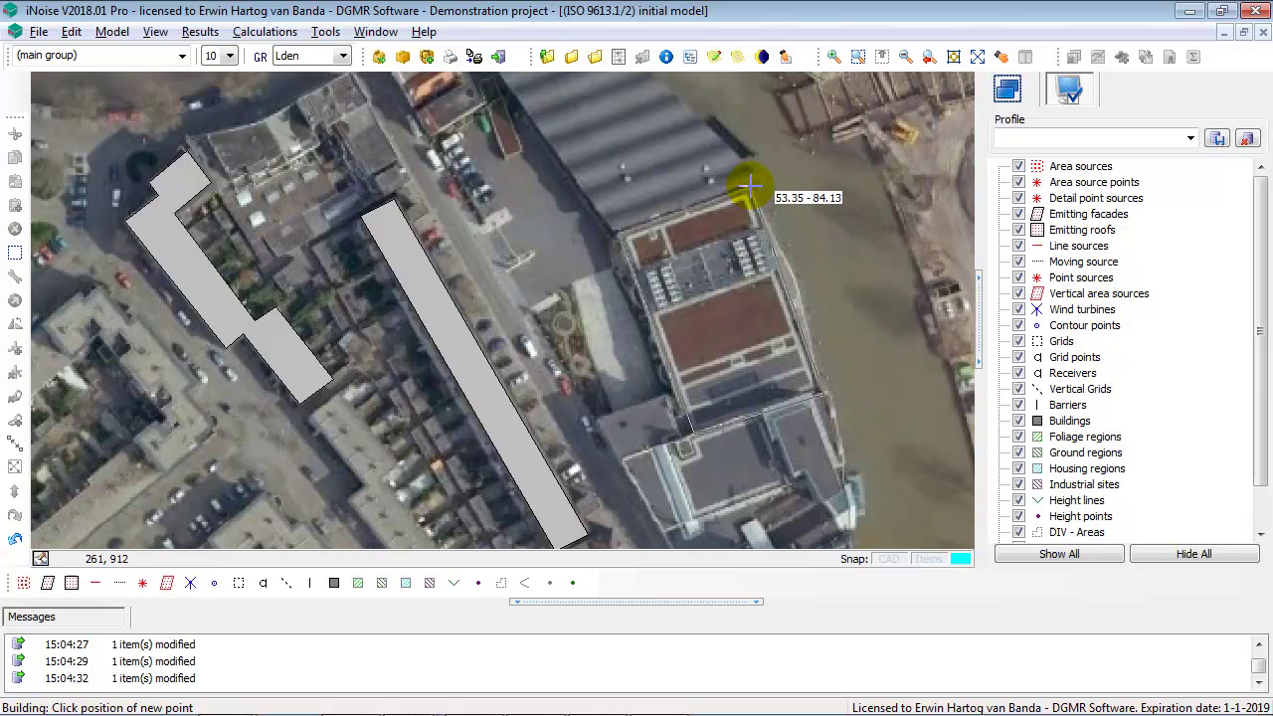
{"action": "double_click", "coordinate": [748, 185]}
{"action": "left_click", "coordinate": [502, 260]}
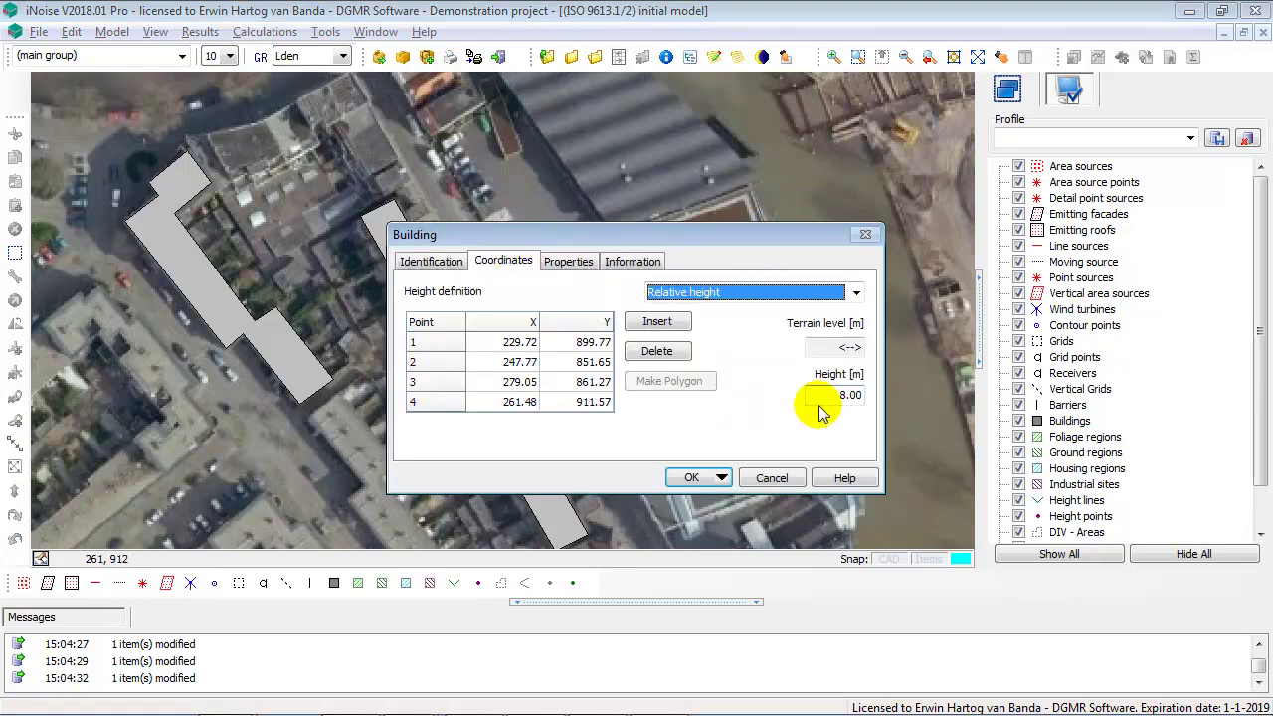
{"action": "double_click", "coordinate": [853, 395]}
{"action": "type", "text": "6"}
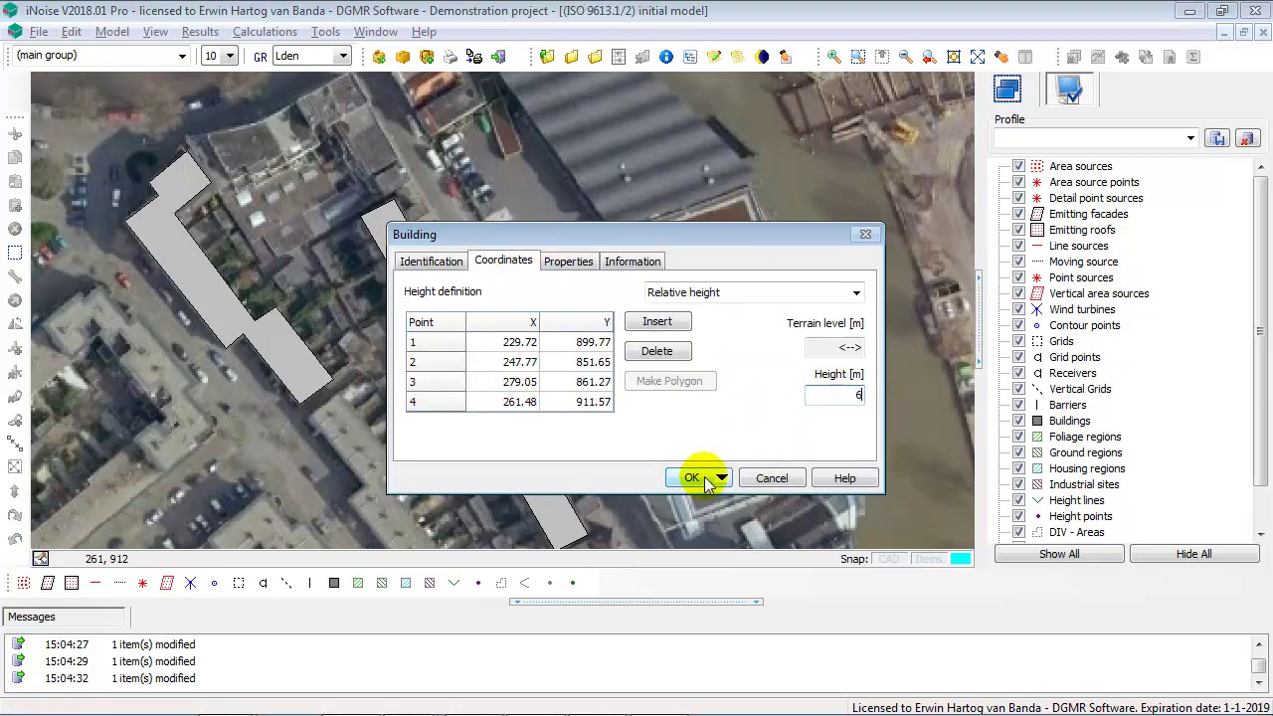
{"action": "left_click", "coordinate": [706, 484]}
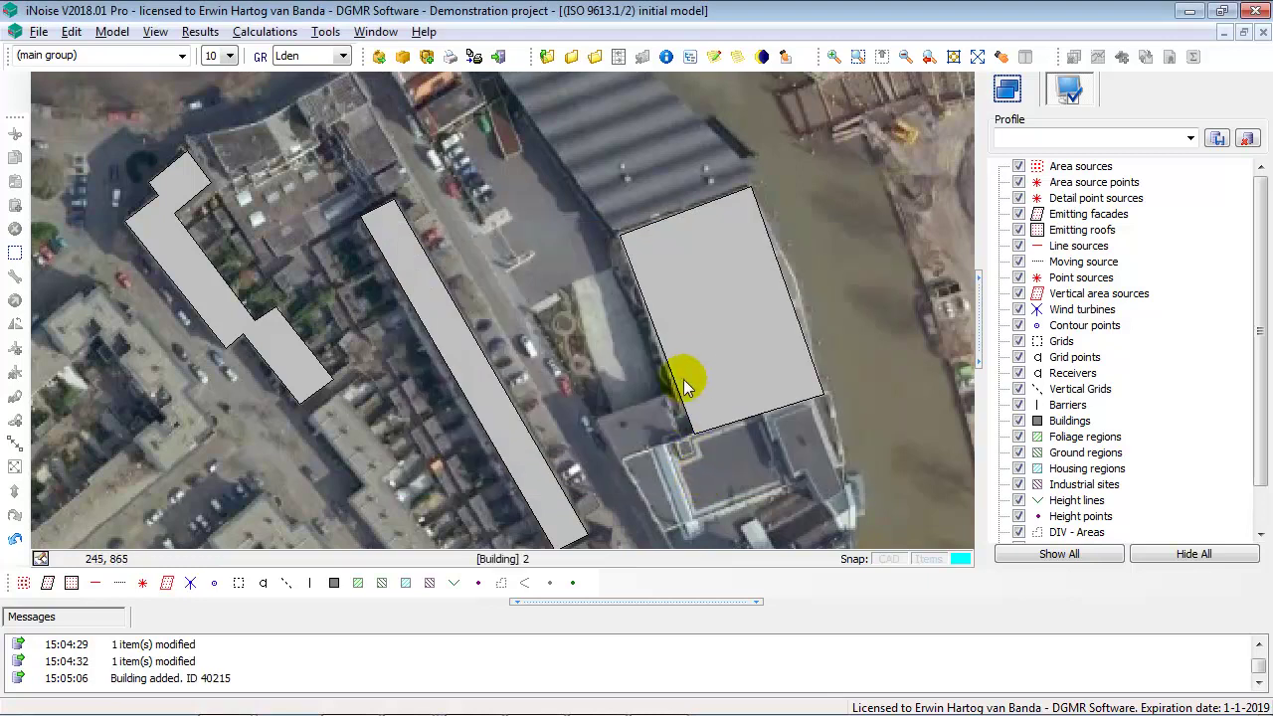
Switch the Buildings layer area fill back to Clear and zoom in on the map.
{"action": "double_click", "coordinate": [1082, 422]}
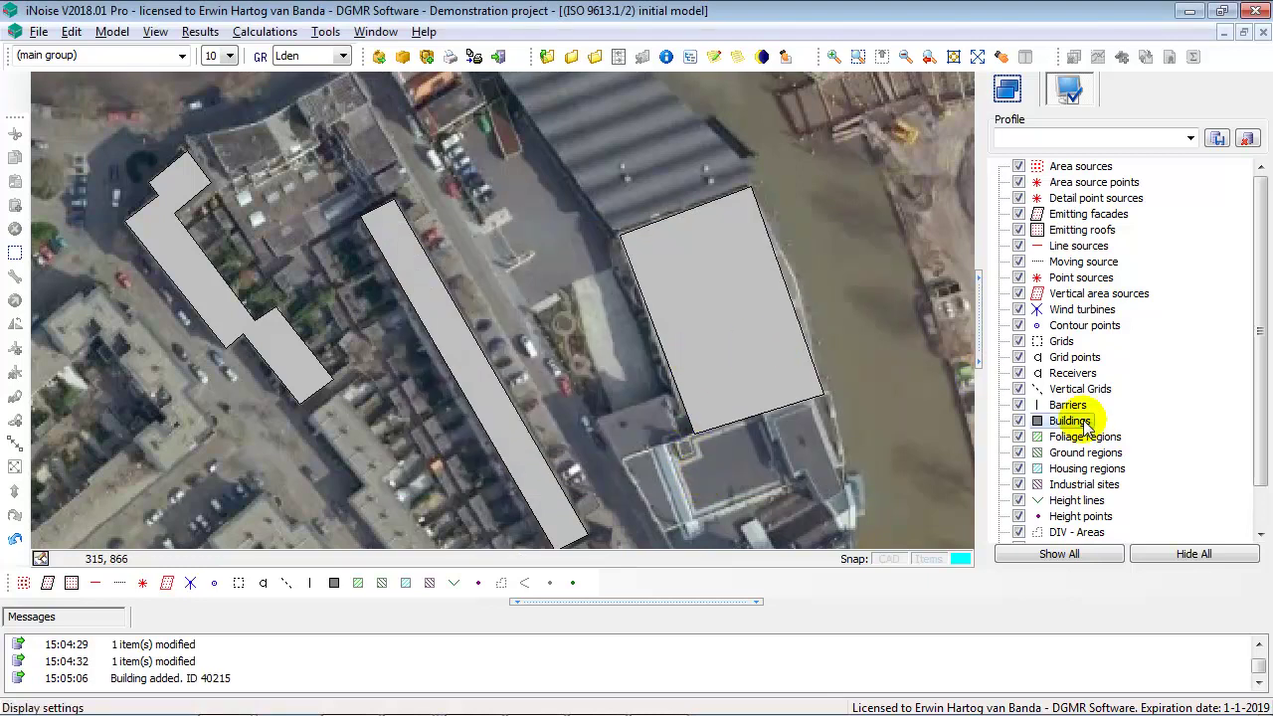
{"action": "left_click", "coordinate": [443, 305]}
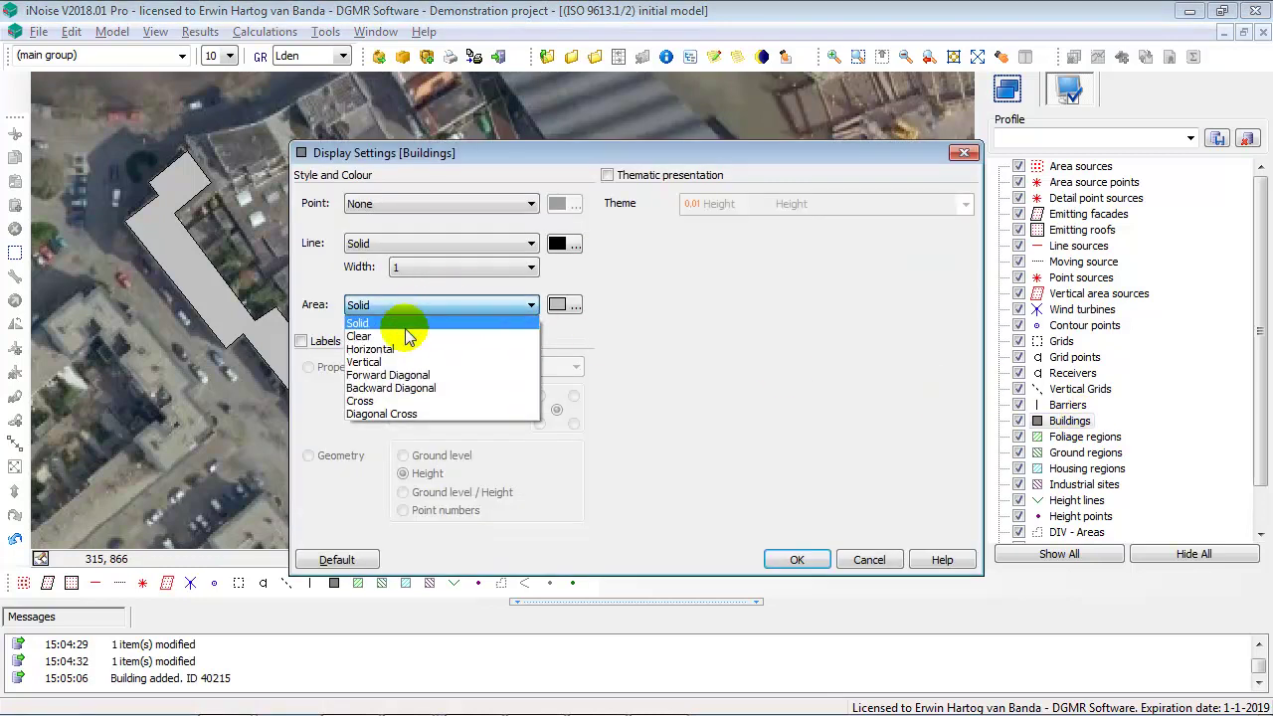
{"action": "left_click", "coordinate": [406, 331]}
{"action": "left_click", "coordinate": [796, 559]}
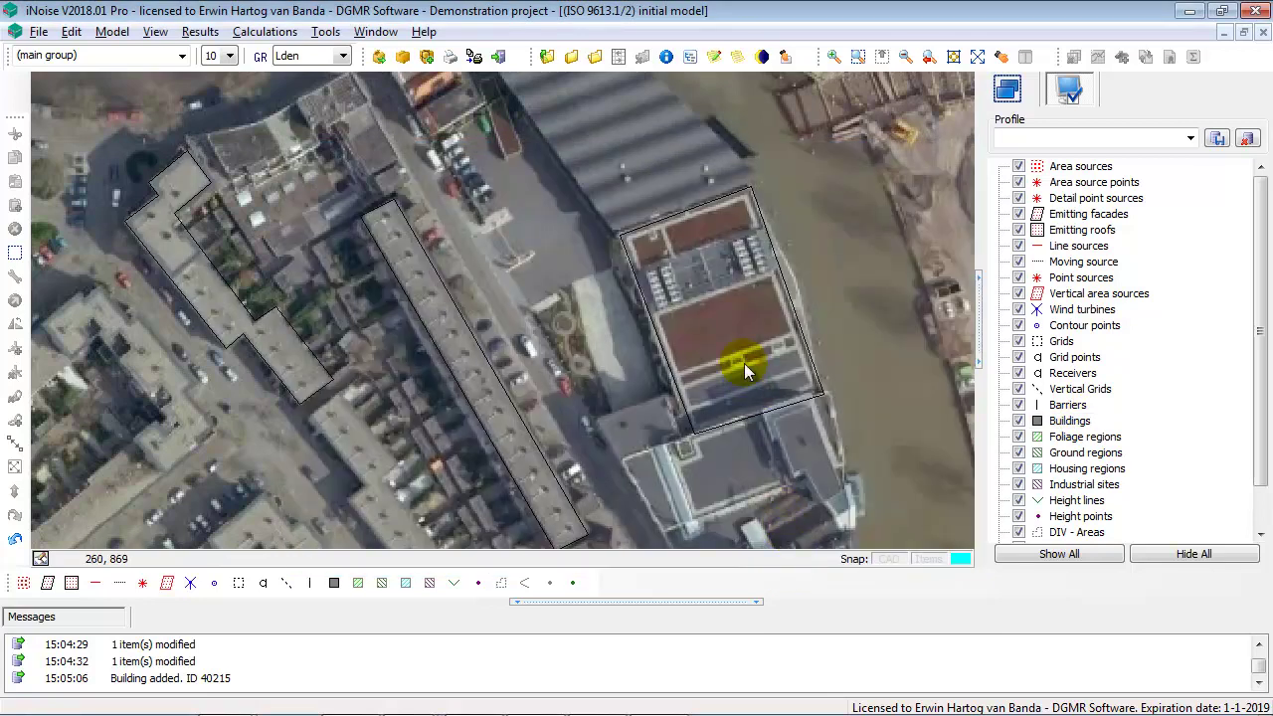
{"action": "scroll", "coordinate": [705, 312], "scroll_direction": "up", "scroll_amount": 2}
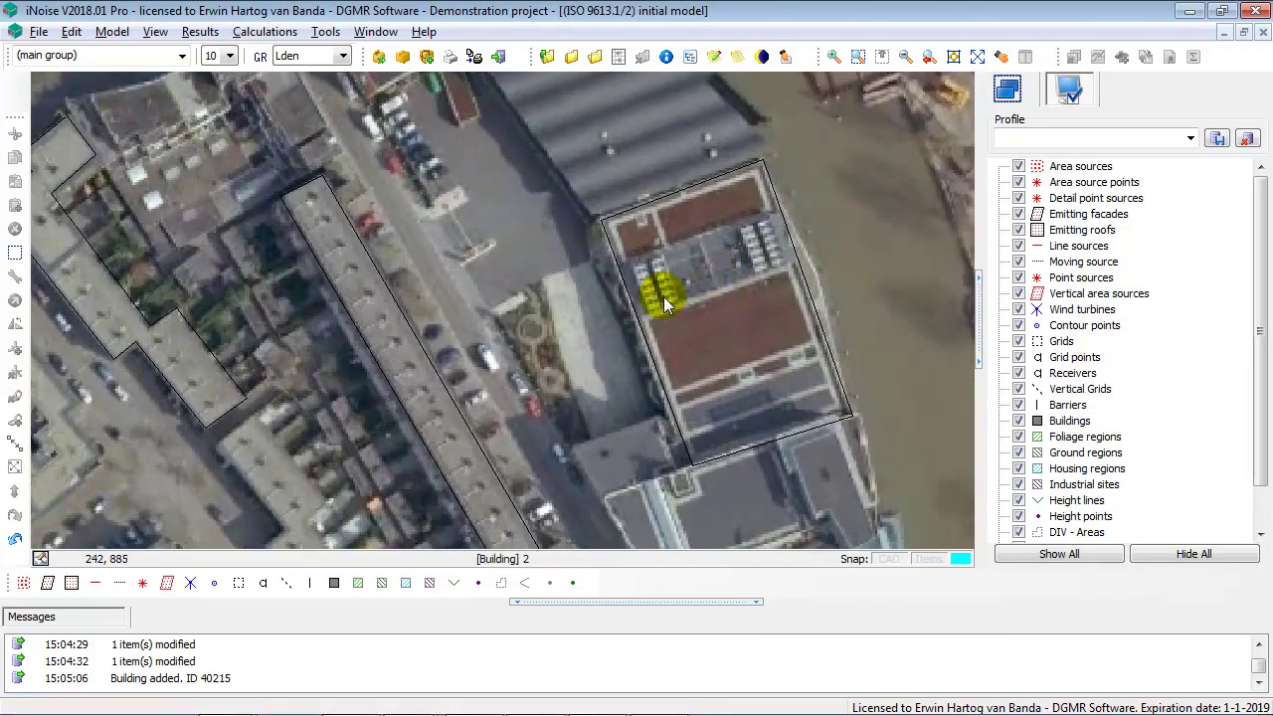
Place a rooftop point source on the riverside building, 1 m relative to the item directly below.
{"action": "left_click", "coordinate": [143, 584]}
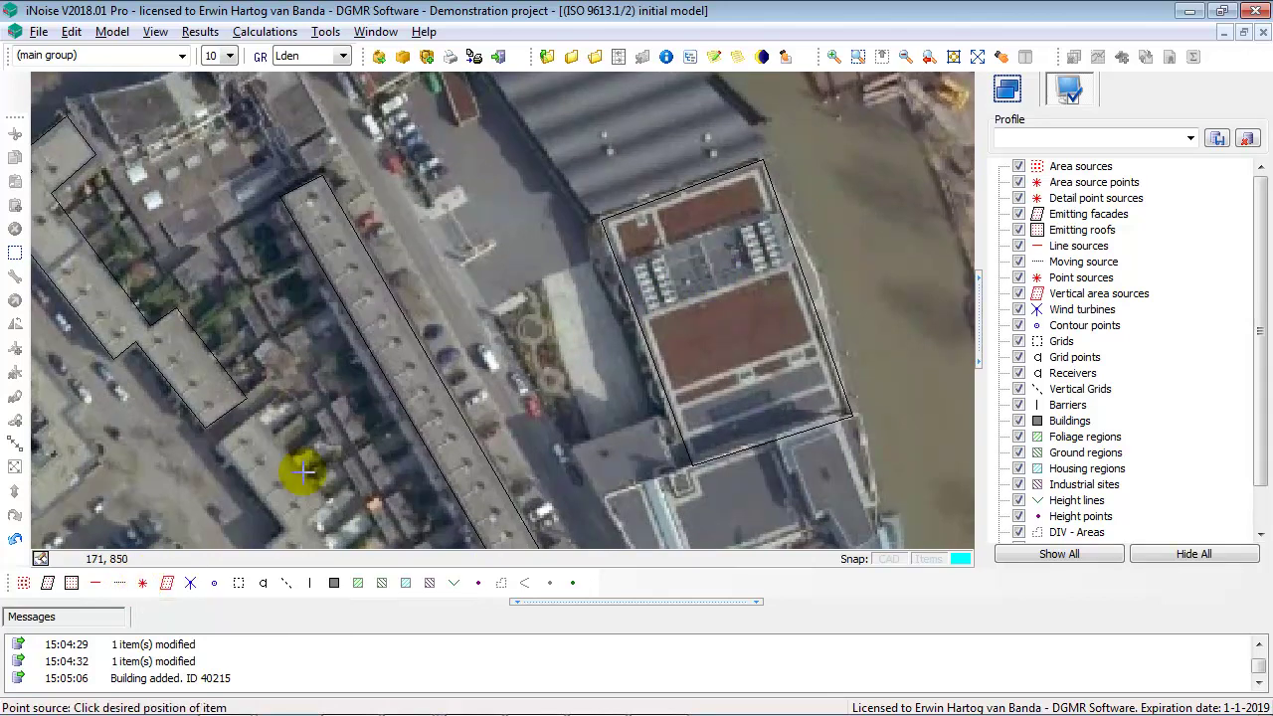
{"action": "left_click", "coordinate": [653, 283]}
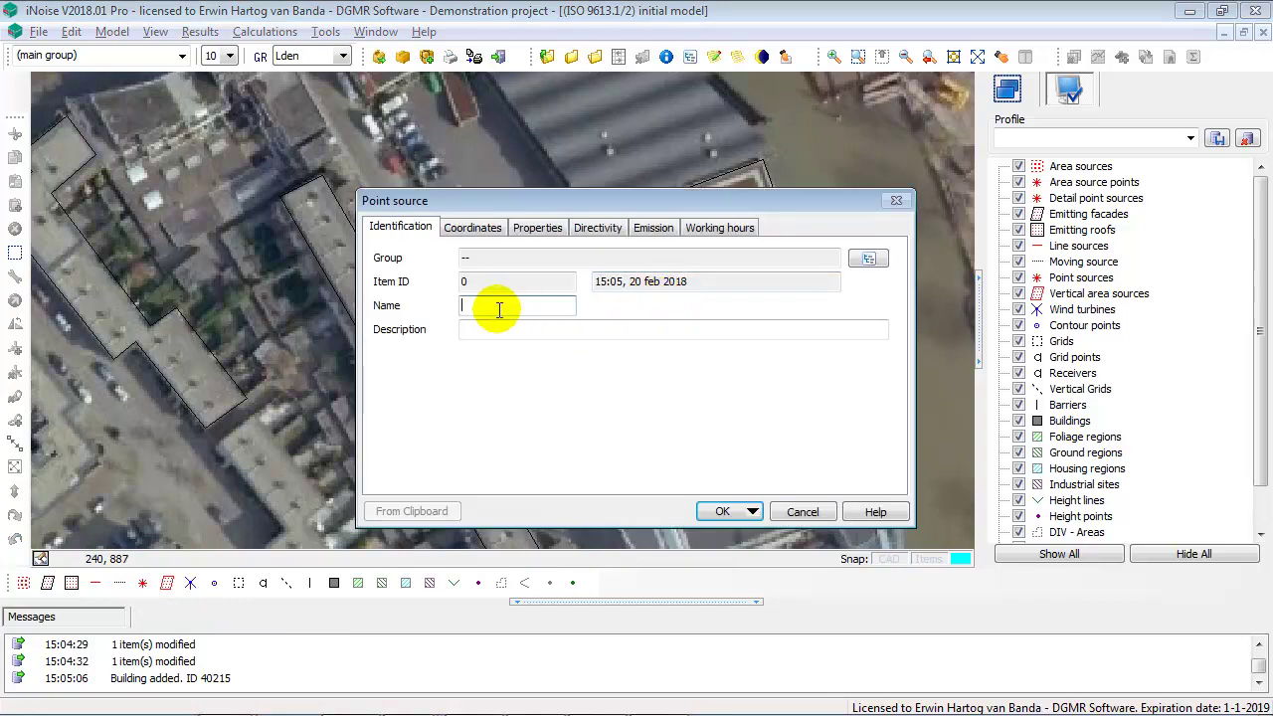
{"action": "type", "text": "cooling"}
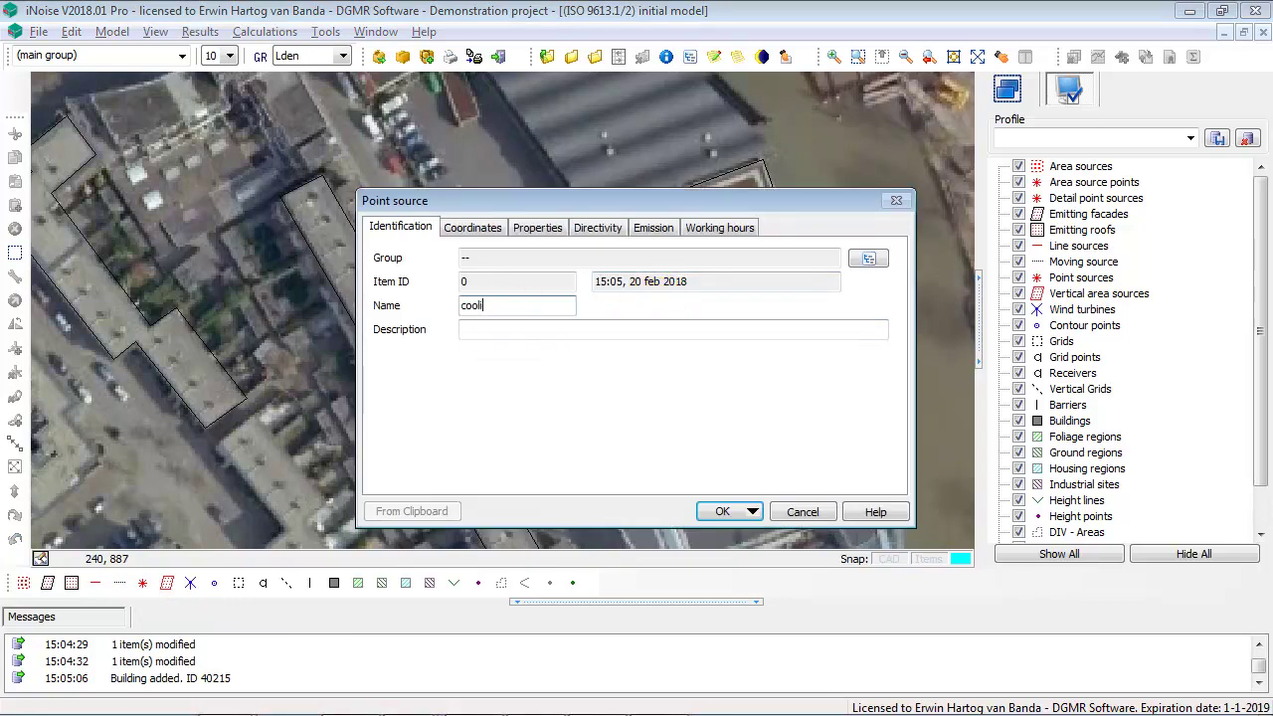
{"action": "left_click", "coordinate": [467, 228]}
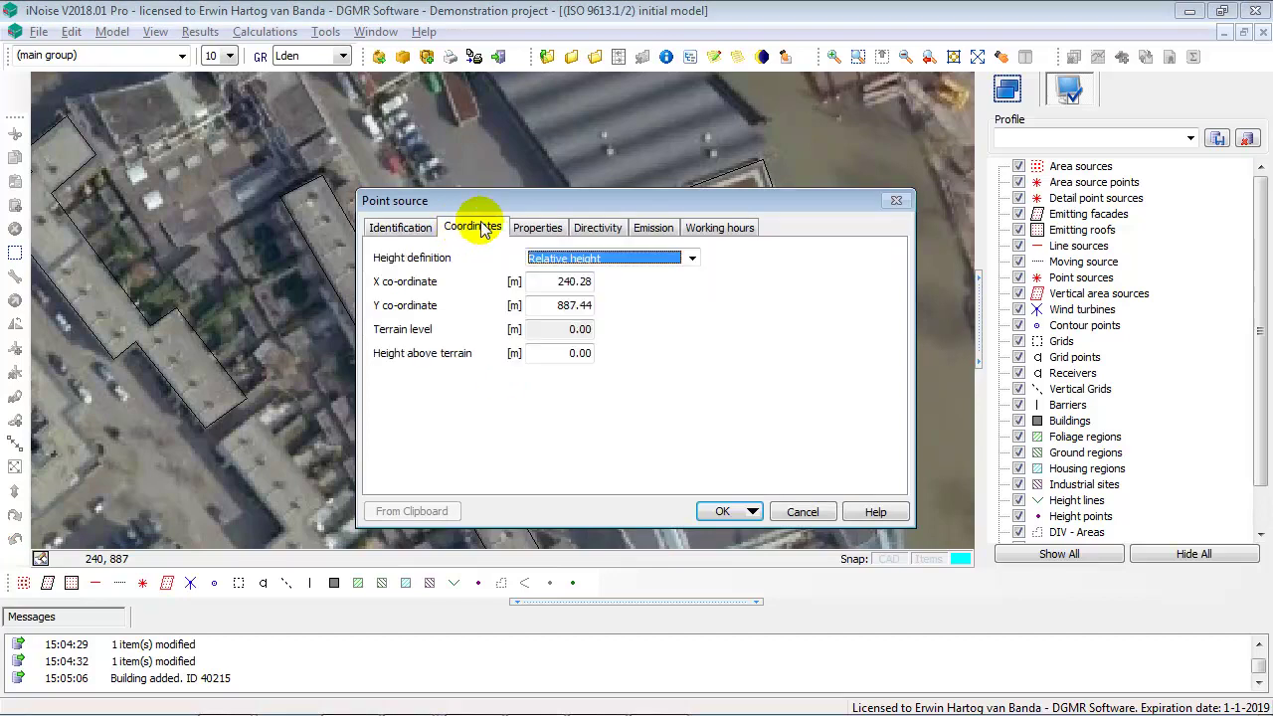
{"action": "left_click", "coordinate": [692, 259]}
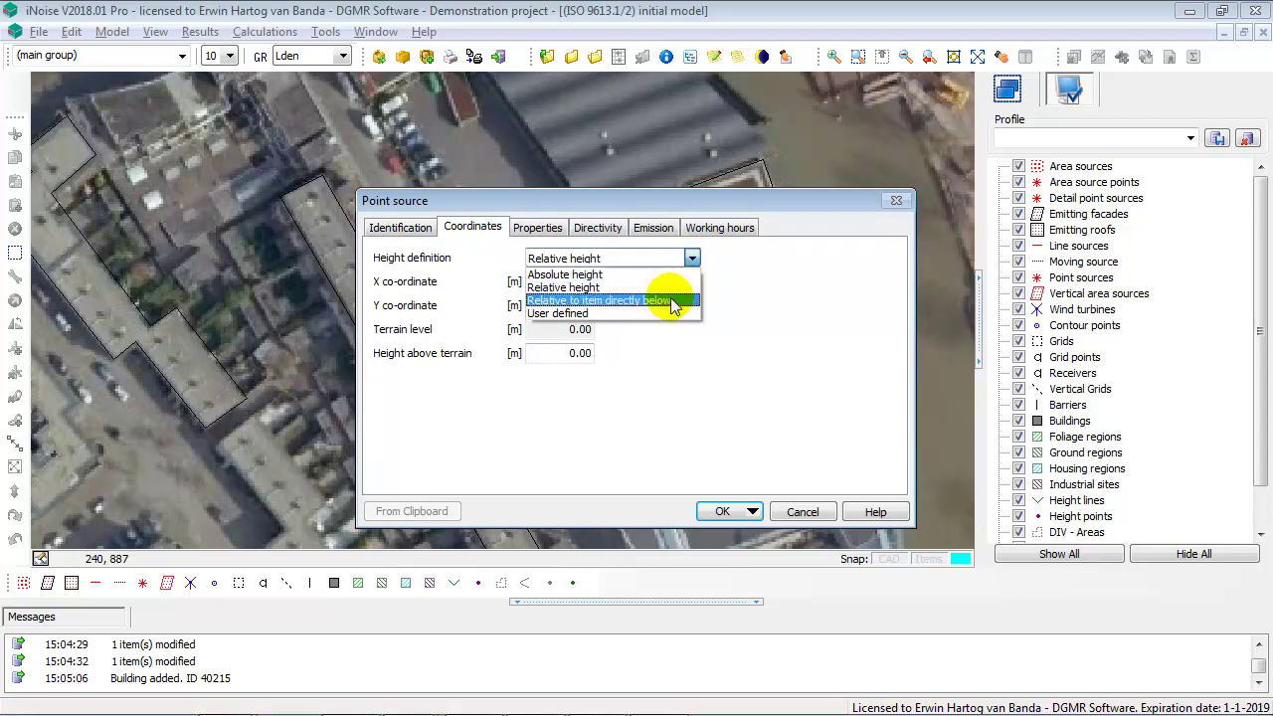
{"action": "left_click", "coordinate": [666, 301]}
{"action": "left_click", "coordinate": [552, 355]}
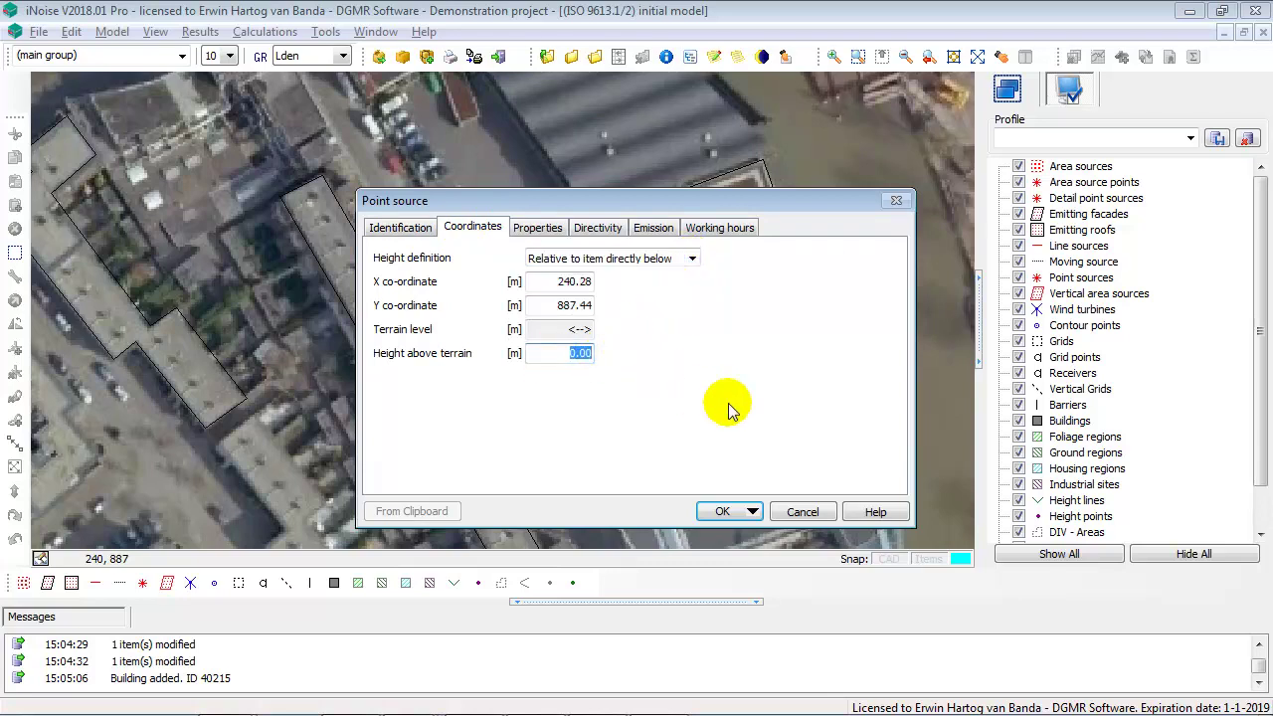
{"action": "type", "text": "1"}
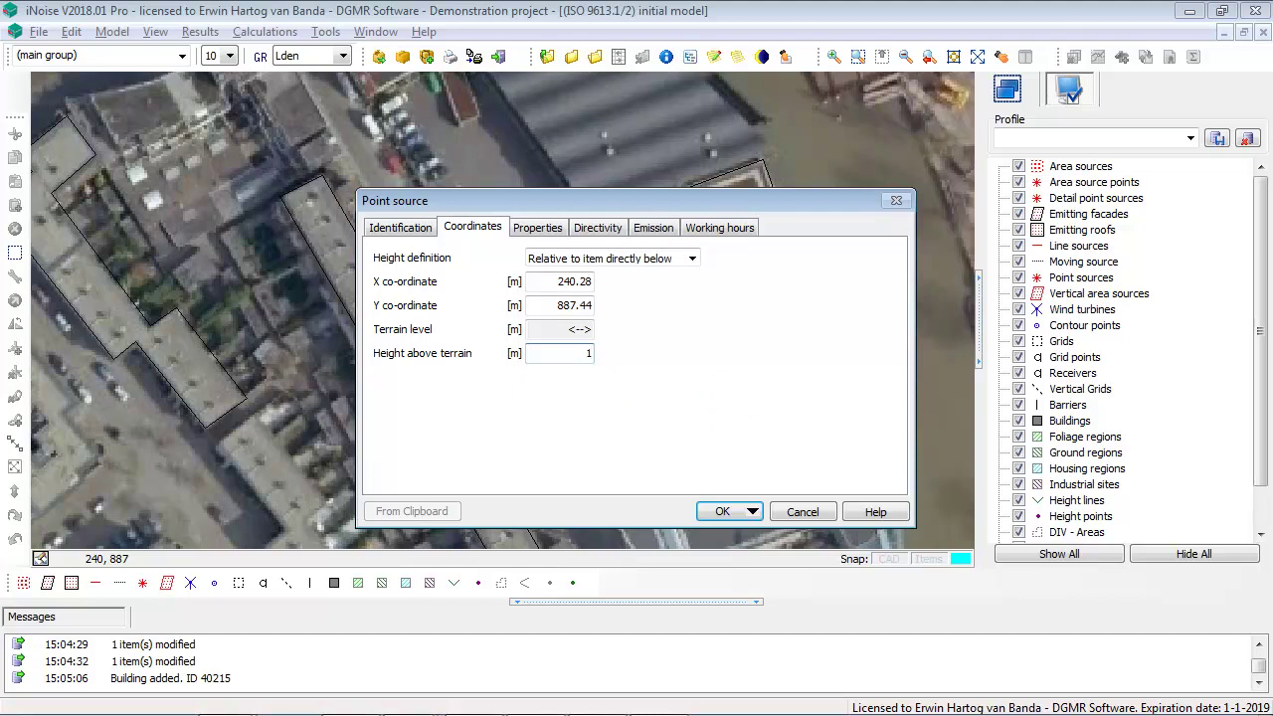
{"action": "left_click", "coordinate": [729, 512]}
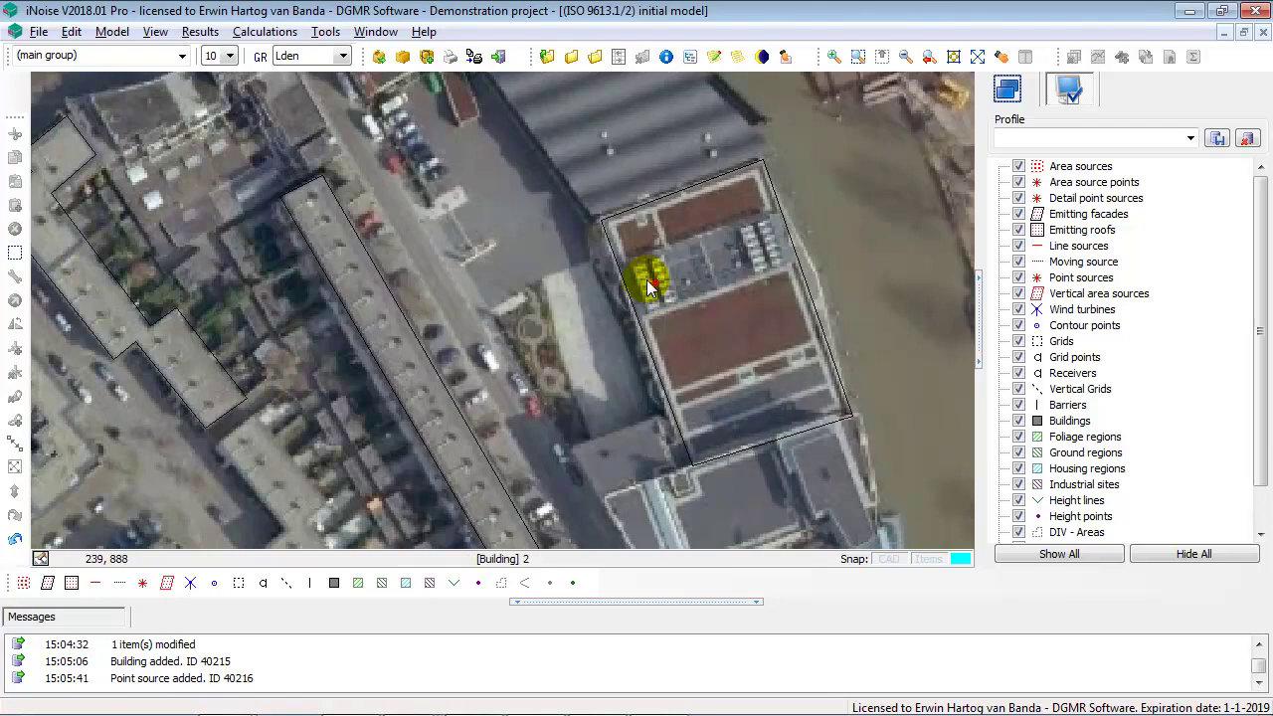
Draw a Circle (diameter) building across the round structure on the riverbank.
{"action": "scroll", "coordinate": [685, 341], "scroll_direction": "down", "scroll_amount": 2}
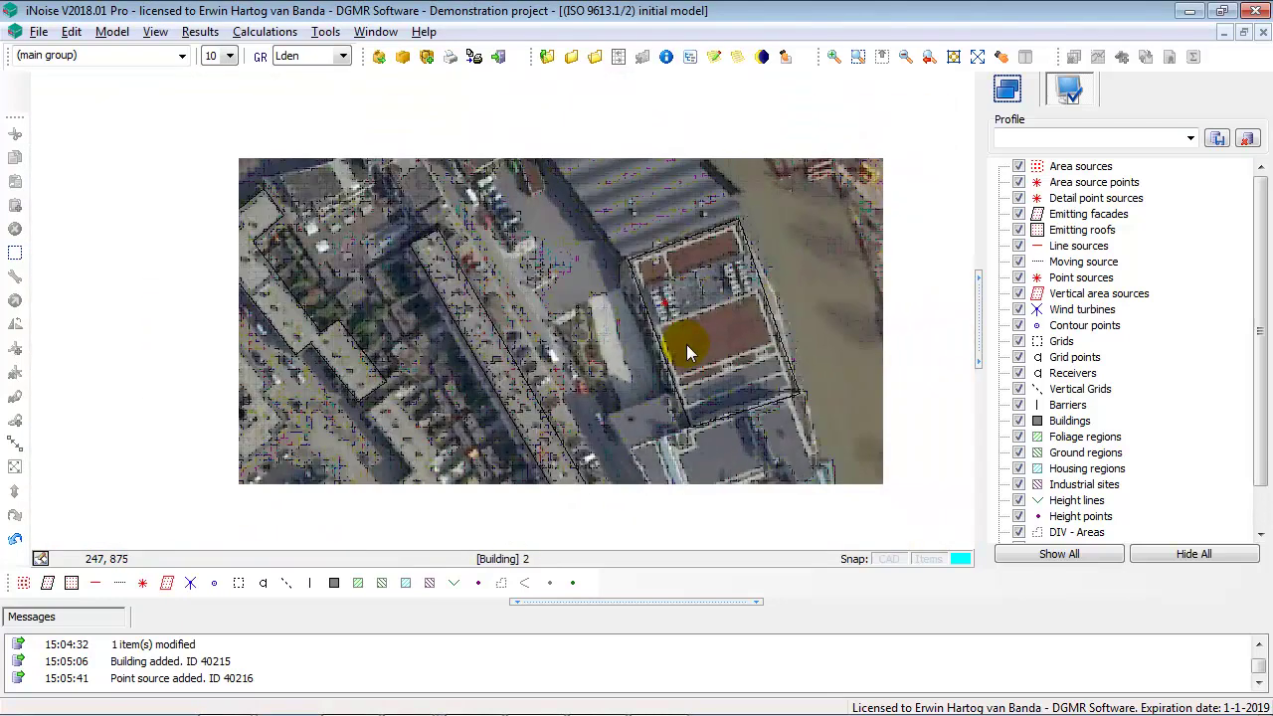
{"action": "scroll", "coordinate": [629, 304], "scroll_direction": "down", "scroll_amount": 1}
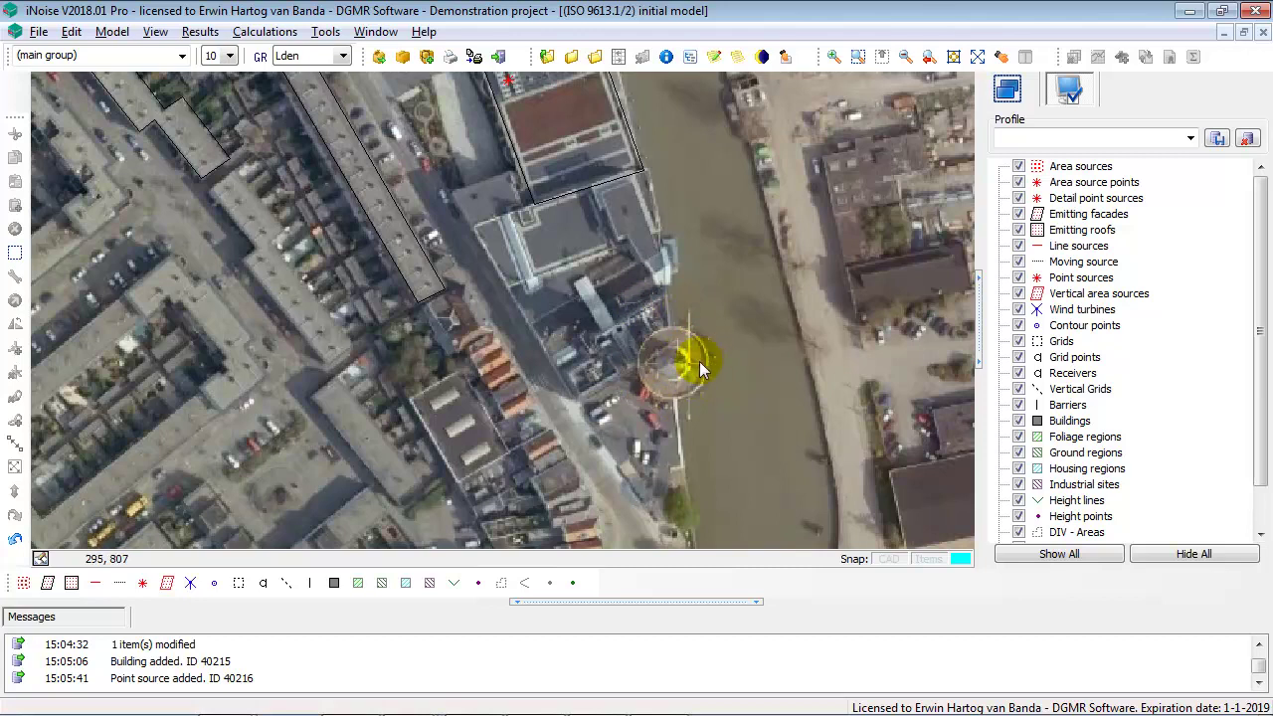
{"action": "left_click", "coordinate": [334, 583]}
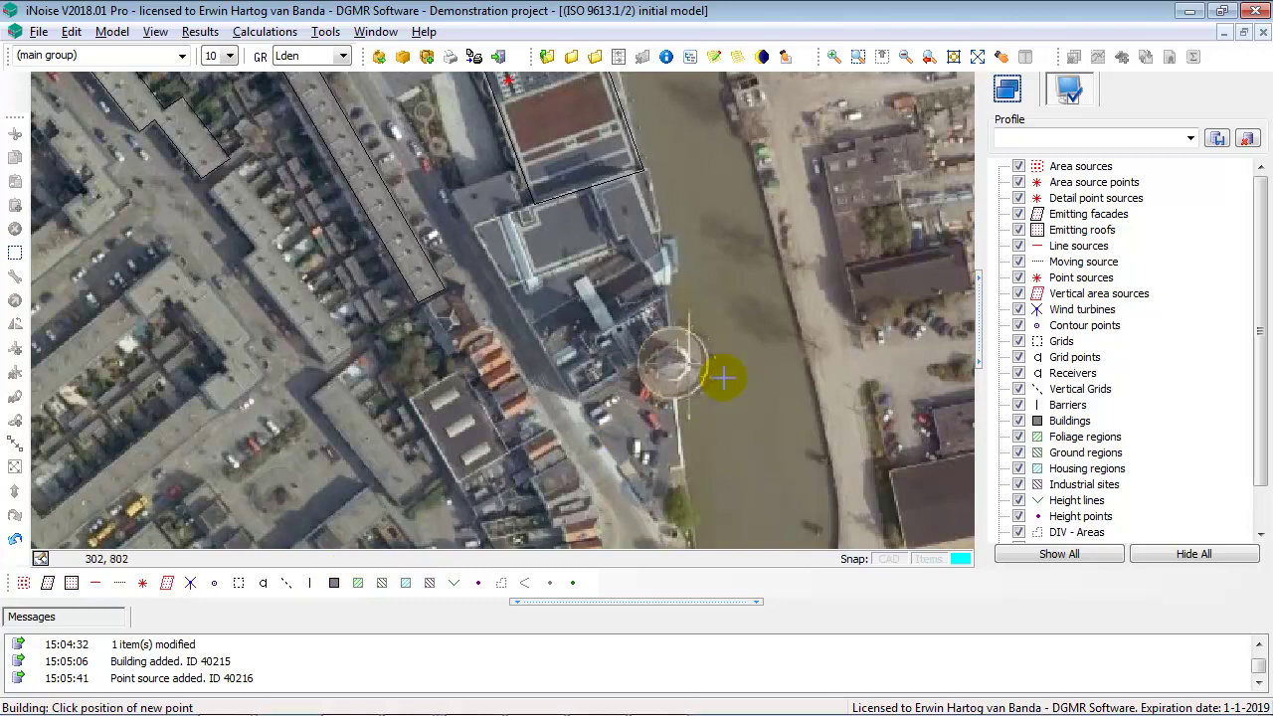
{"action": "right_click", "coordinate": [722, 325]}
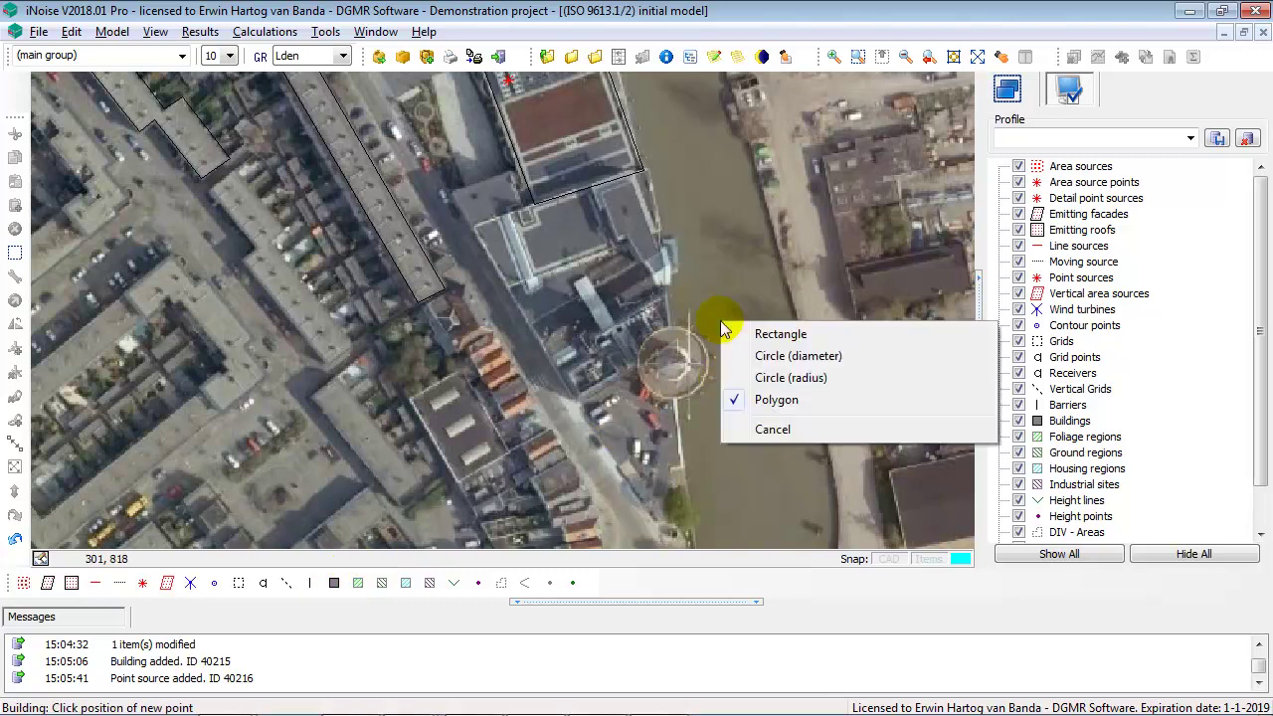
{"action": "left_click", "coordinate": [802, 360]}
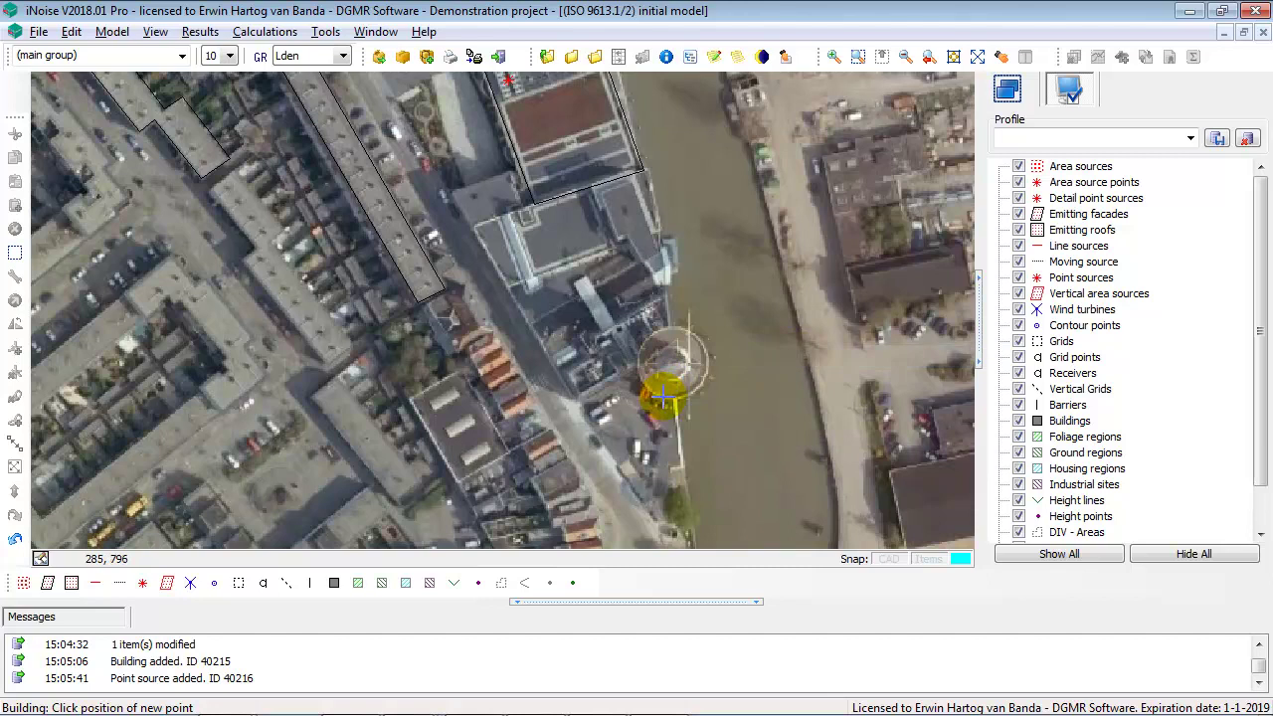
{"action": "left_click", "coordinate": [663, 398]}
{"action": "left_click", "coordinate": [680, 328]}
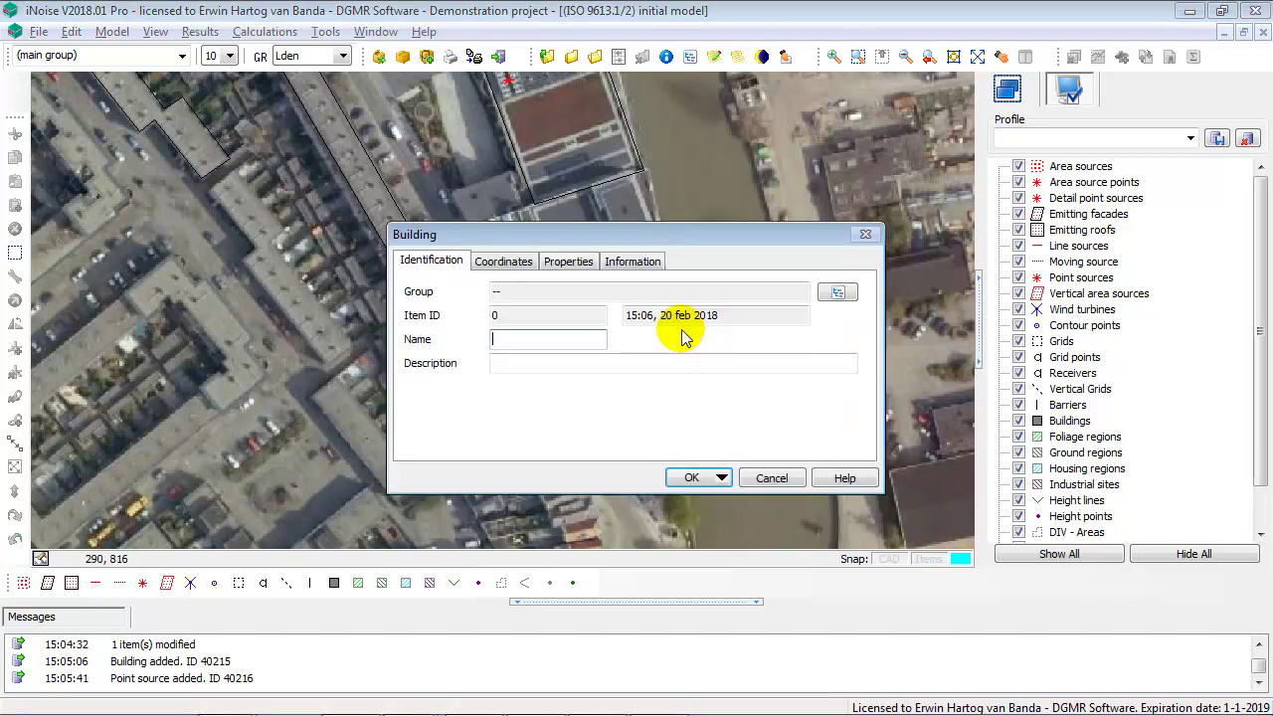
Set the circular building's height to 4 m and confirm it.
{"action": "left_click", "coordinate": [507, 262]}
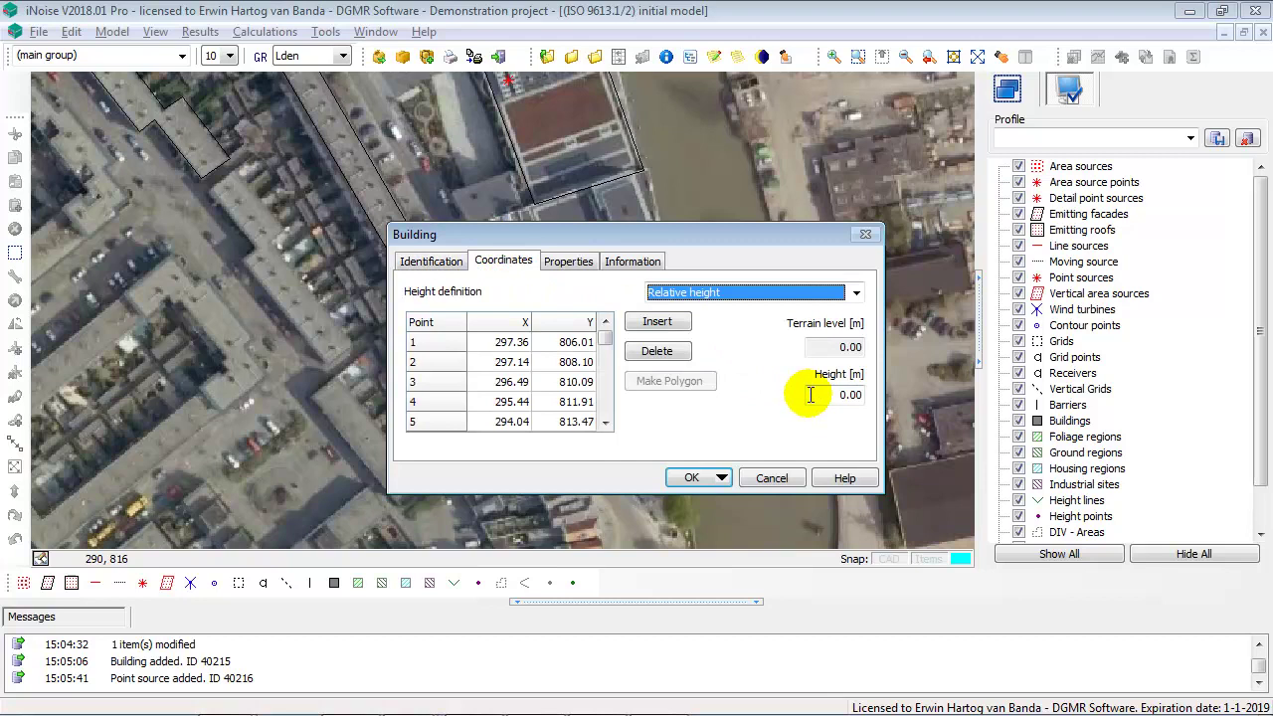
{"action": "double_click", "coordinate": [846, 394]}
{"action": "type", "text": "3"}
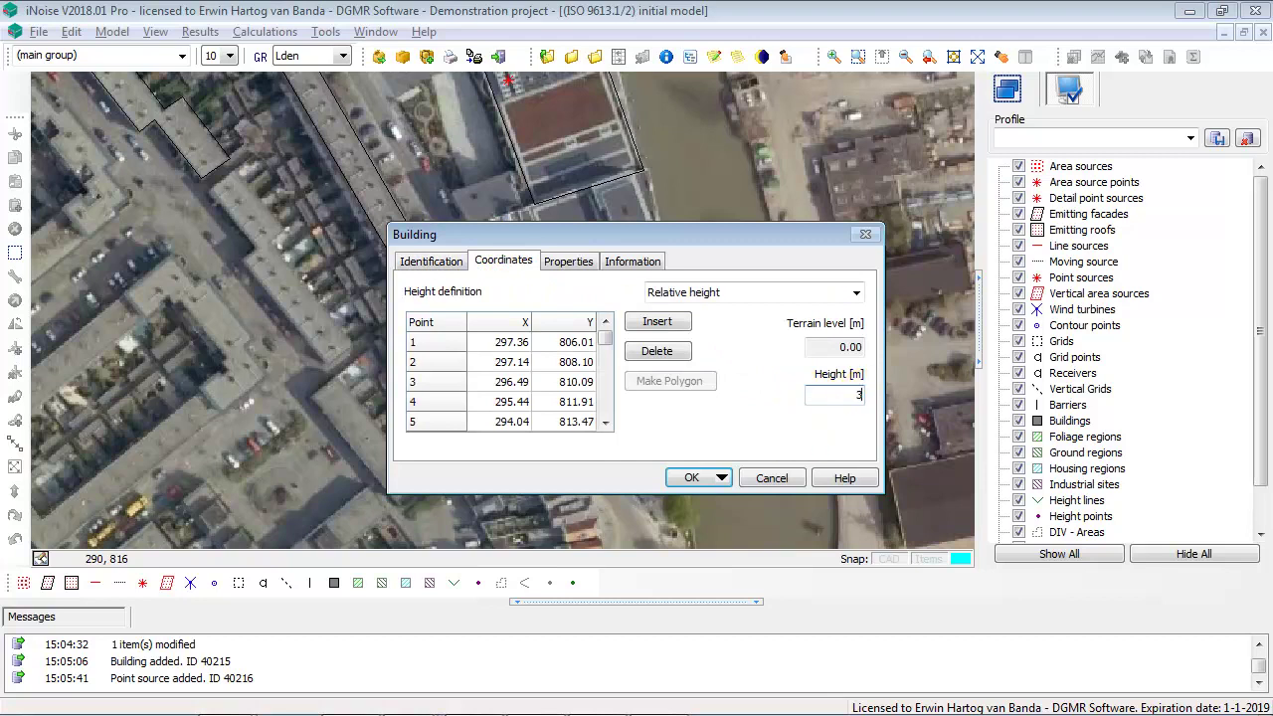
{"action": "key", "text": "BackSpace"}
{"action": "type", "text": "4"}
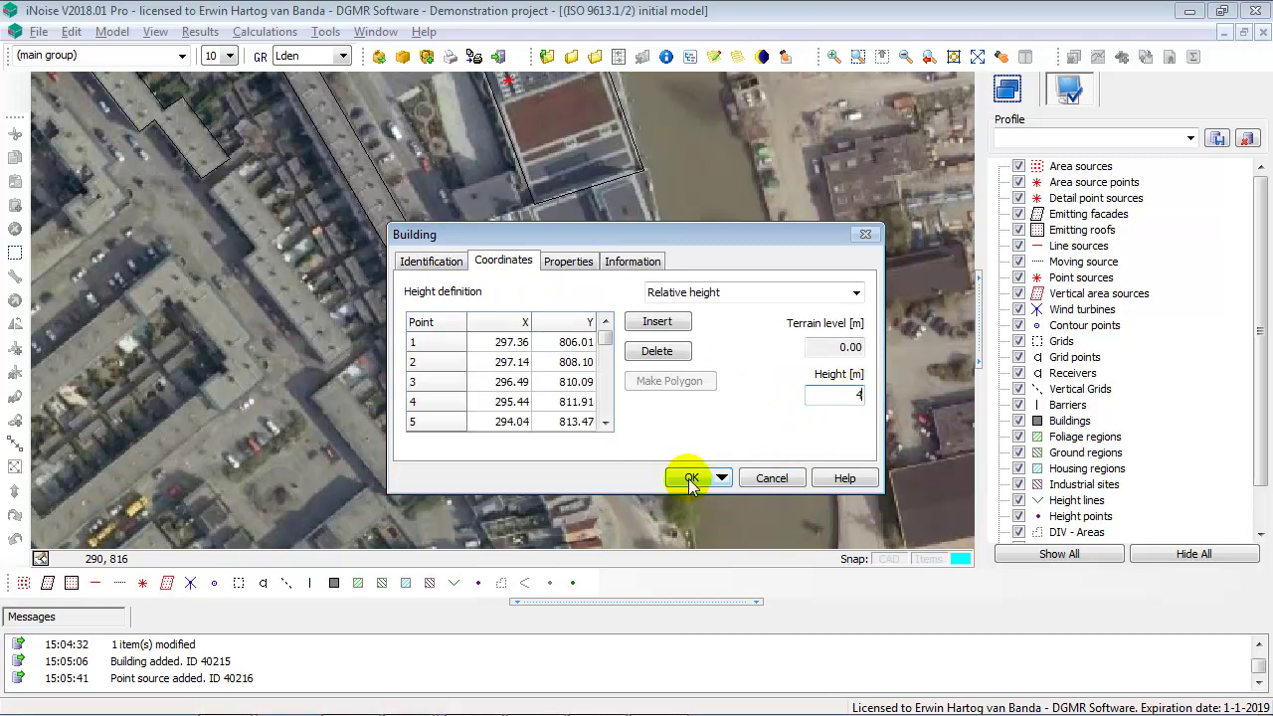
{"action": "left_click", "coordinate": [691, 479]}
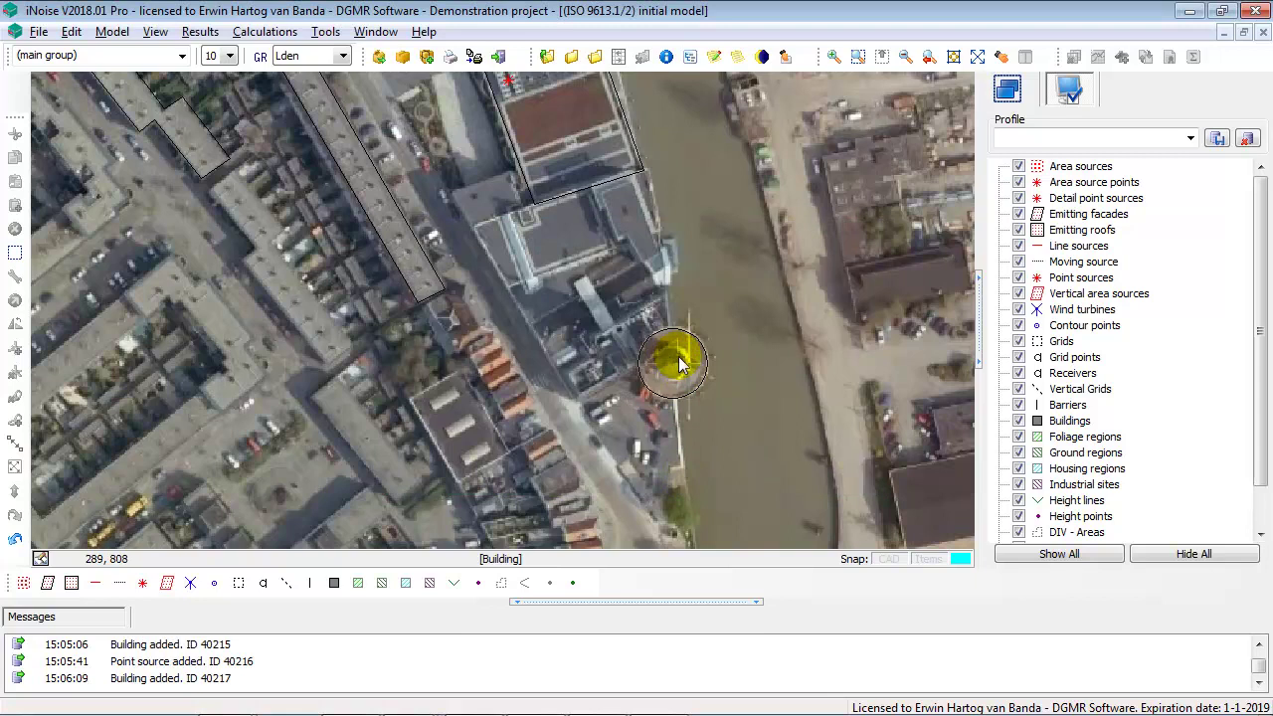
Add another circular building in the round riverbank structure with a height of 15 m.
{"action": "left_click", "coordinate": [335, 581]}
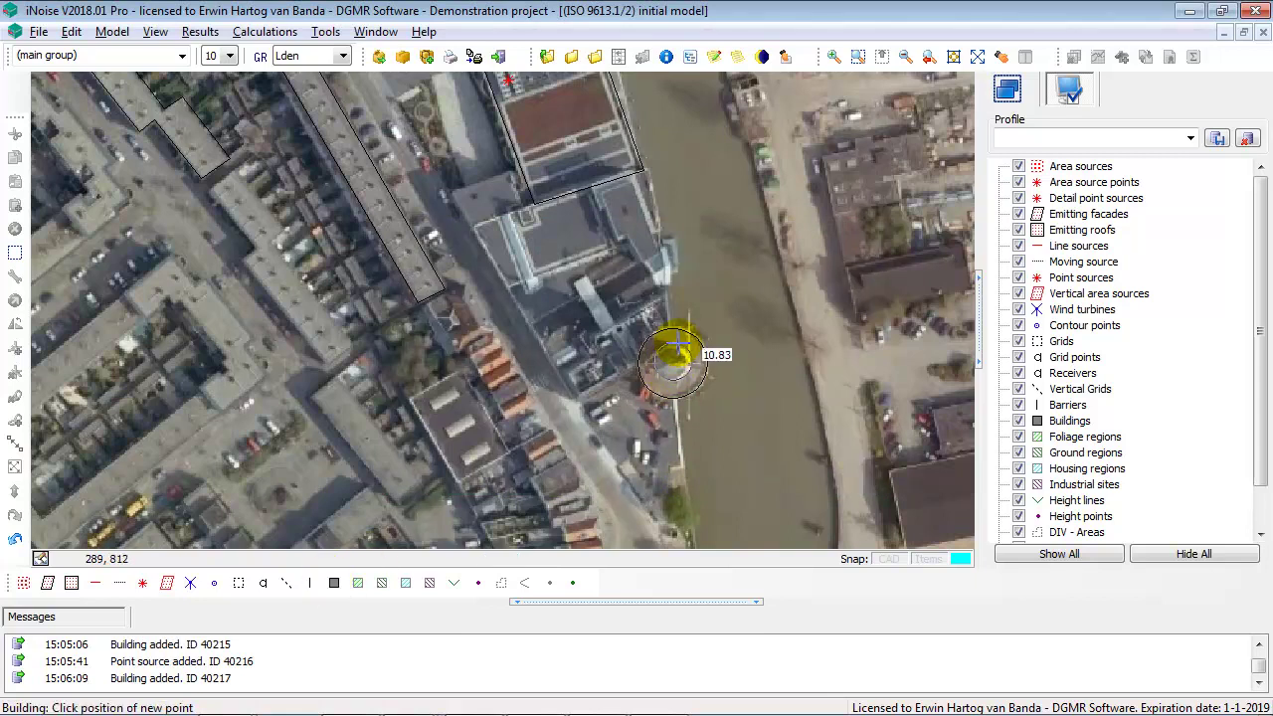
{"action": "left_click", "coordinate": [677, 345]}
{"action": "left_click", "coordinate": [503, 261]}
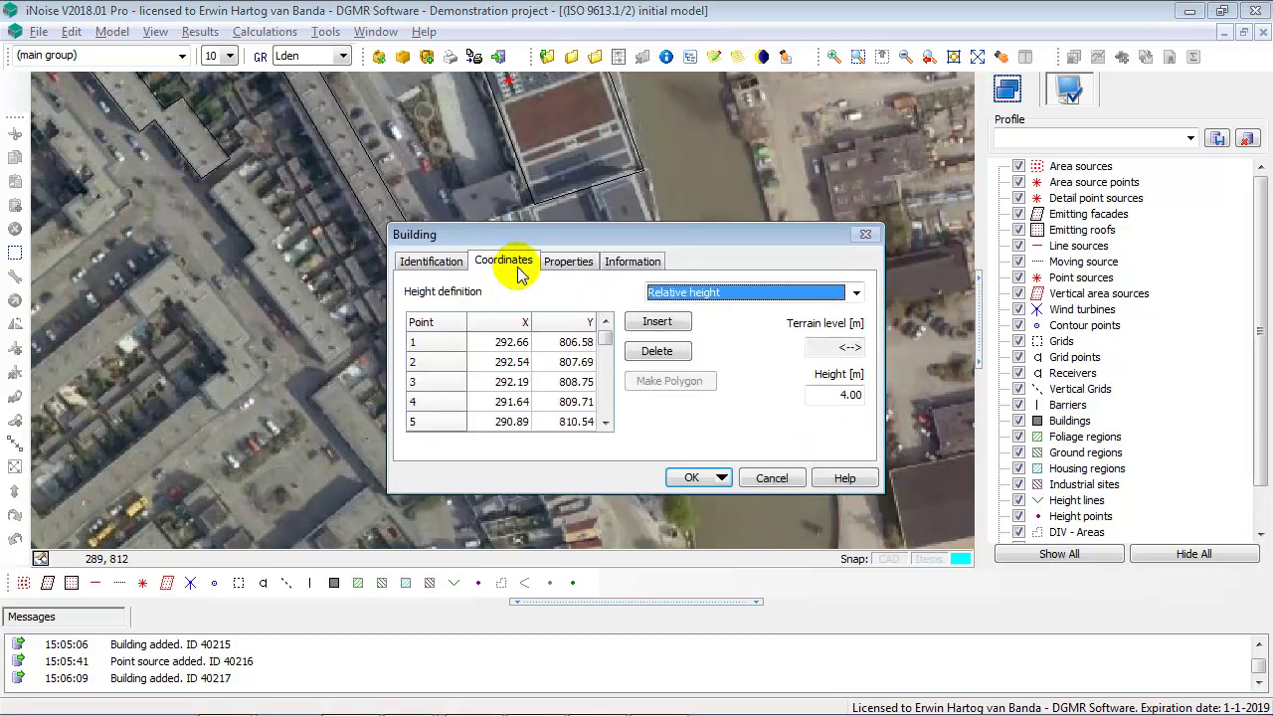
{"action": "left_click", "coordinate": [848, 395]}
{"action": "double_click", "coordinate": [847, 394]}
{"action": "type", "text": "15"}
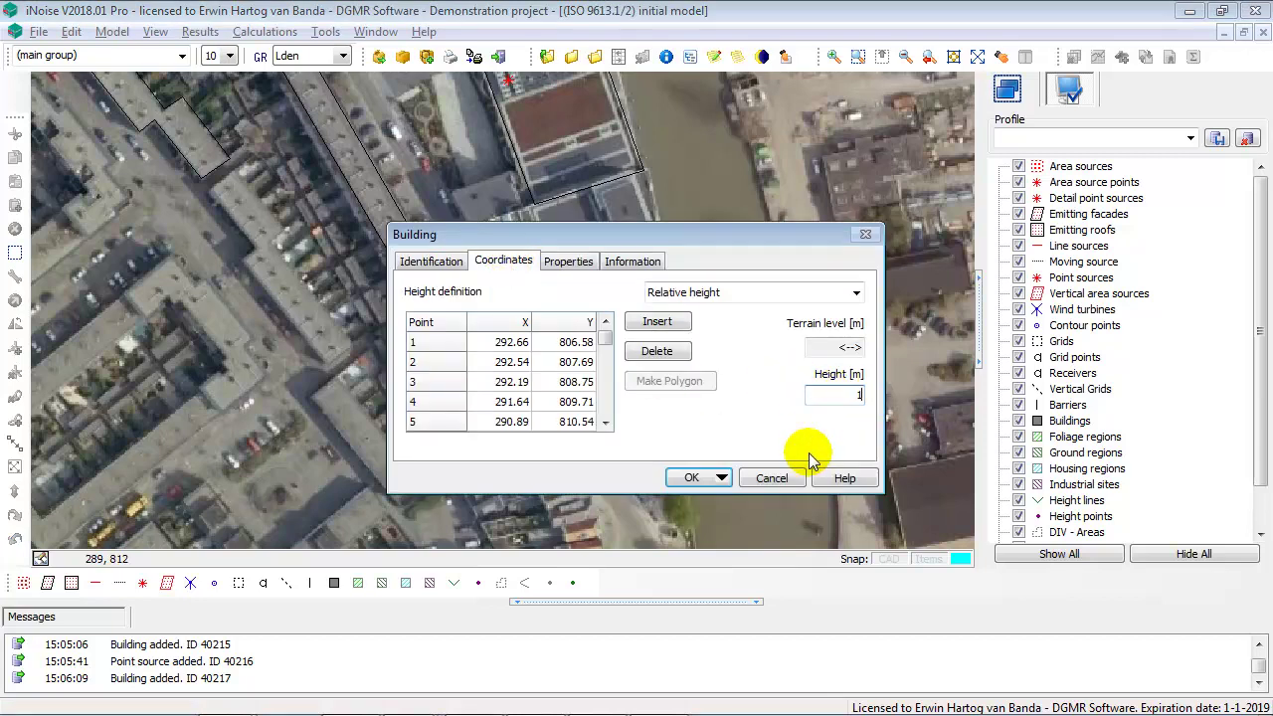
{"action": "left_click", "coordinate": [694, 479]}
{"action": "scroll", "coordinate": [746, 393], "scroll_direction": "down", "scroll_amount": 1}
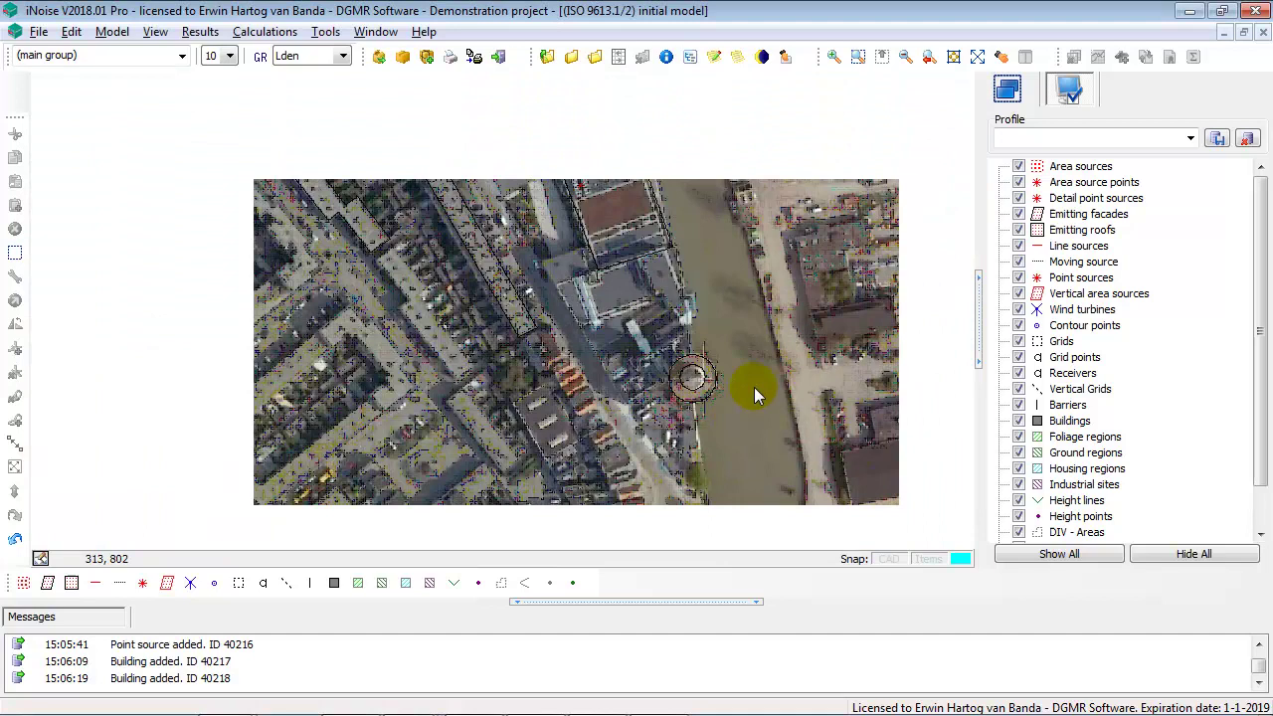
{"action": "left_click", "coordinate": [155, 31]}
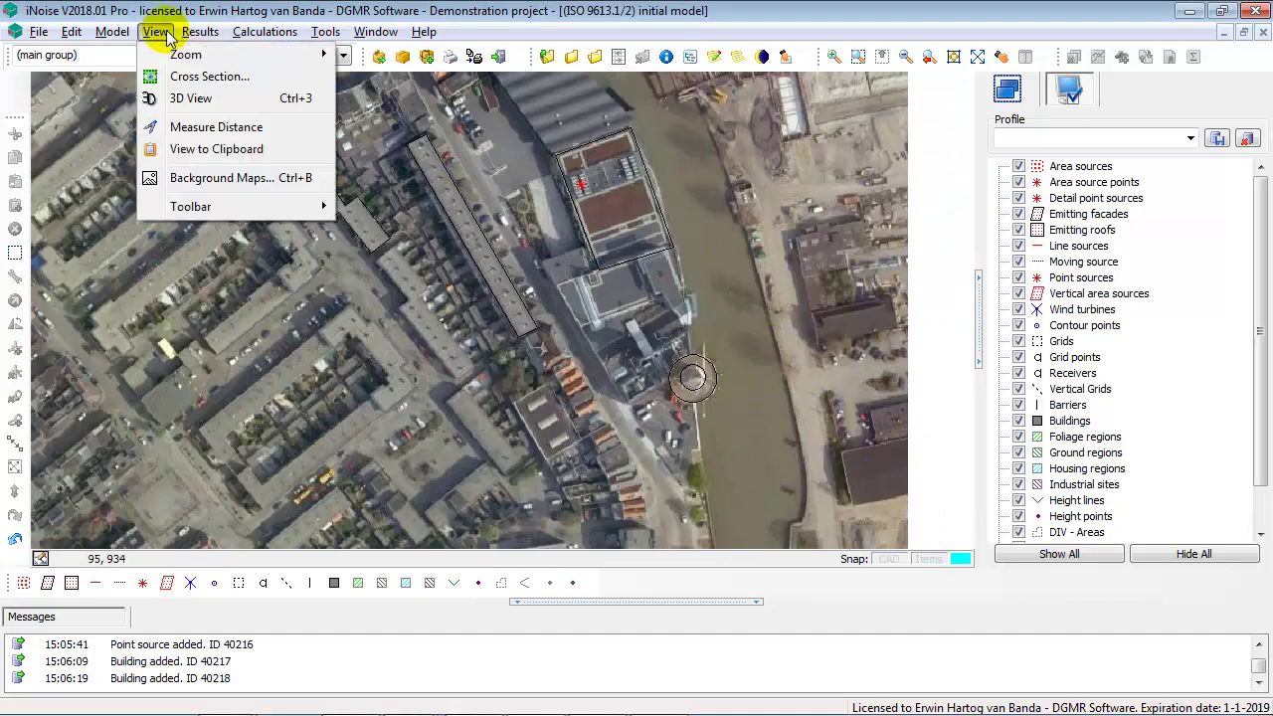
{"action": "left_click", "coordinate": [174, 98]}
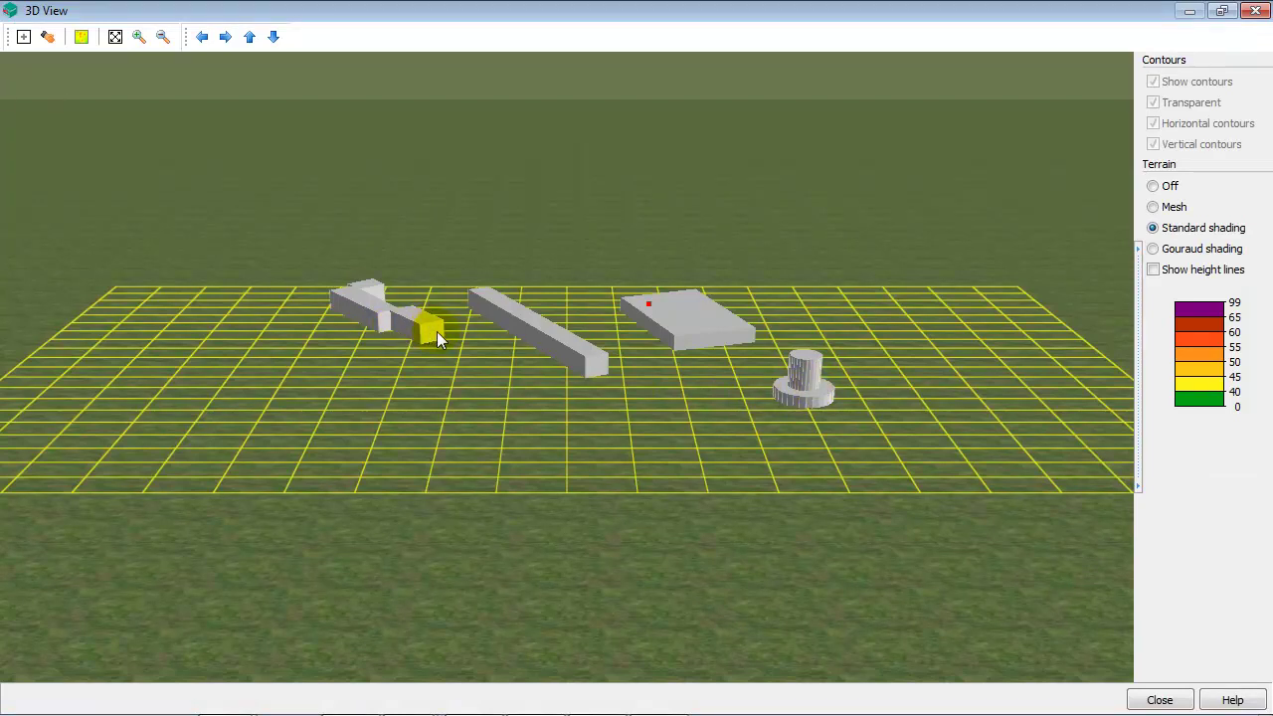
{"action": "scroll", "coordinate": [637, 409], "scroll_direction": "up", "scroll_amount": 5}
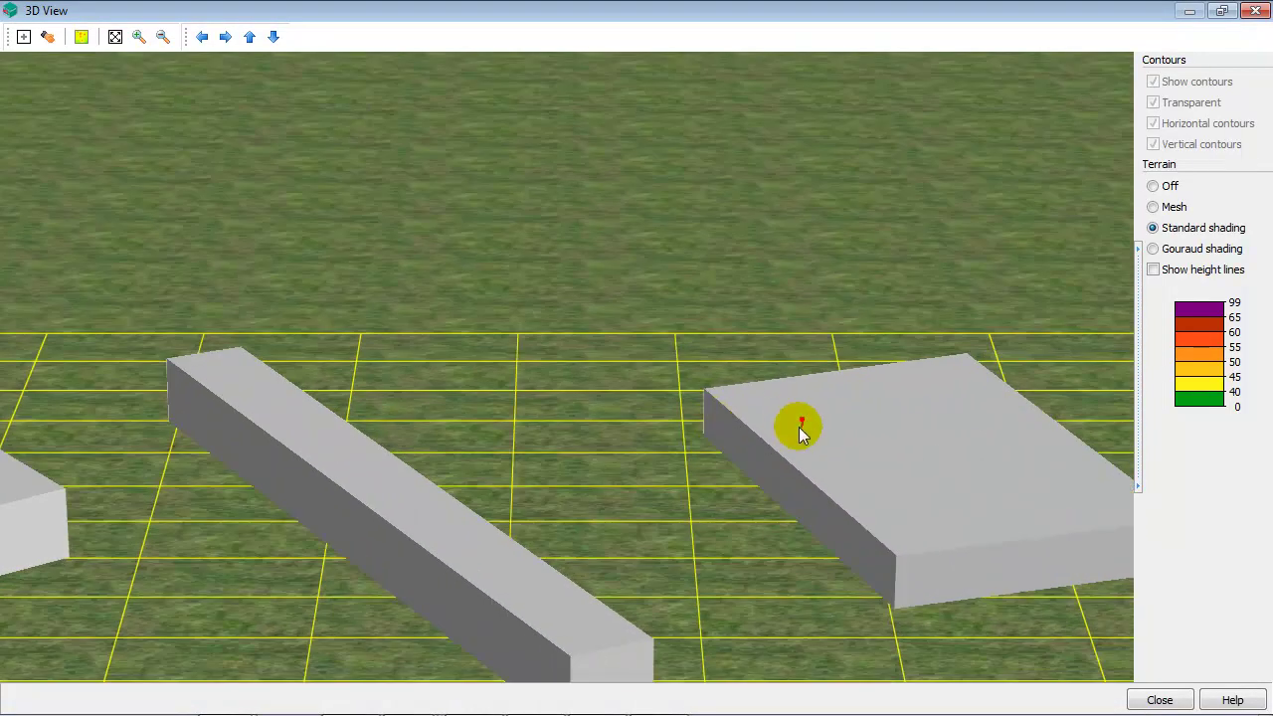
{"action": "left_click_drag", "start_coordinate": [799, 427], "coordinate": [696, 424]}
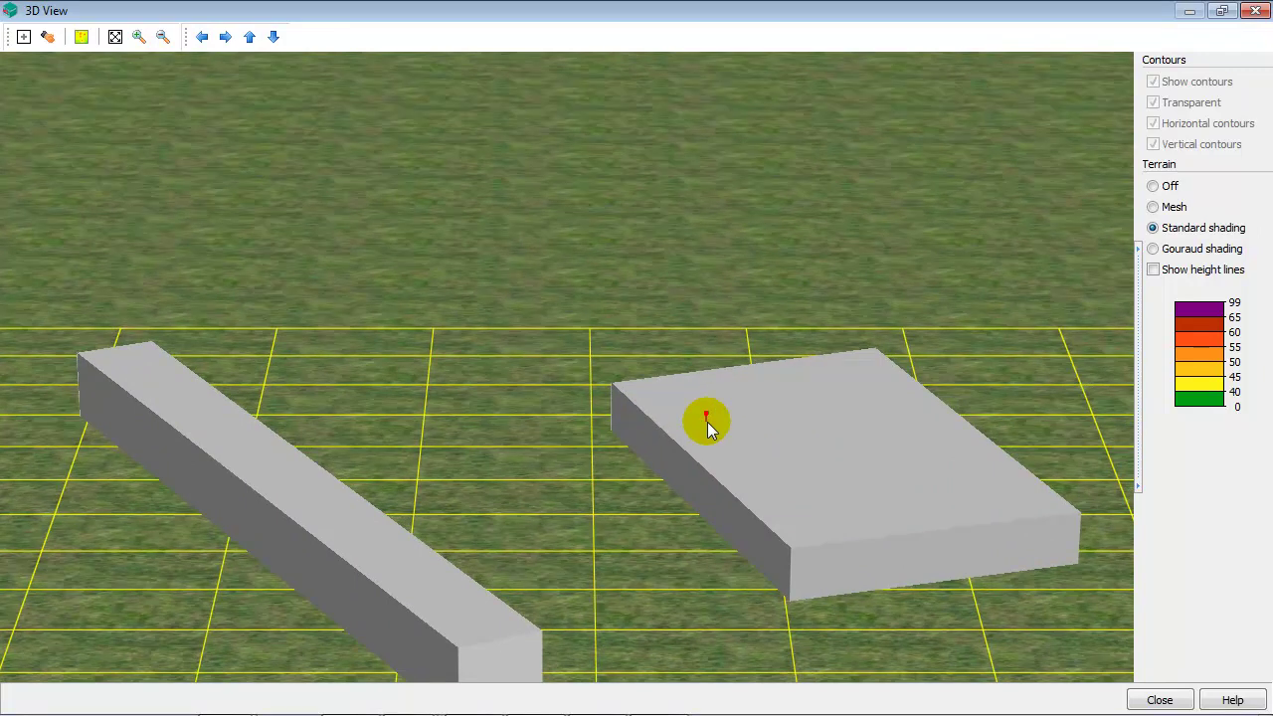
{"action": "left_click", "coordinate": [1159, 700]}
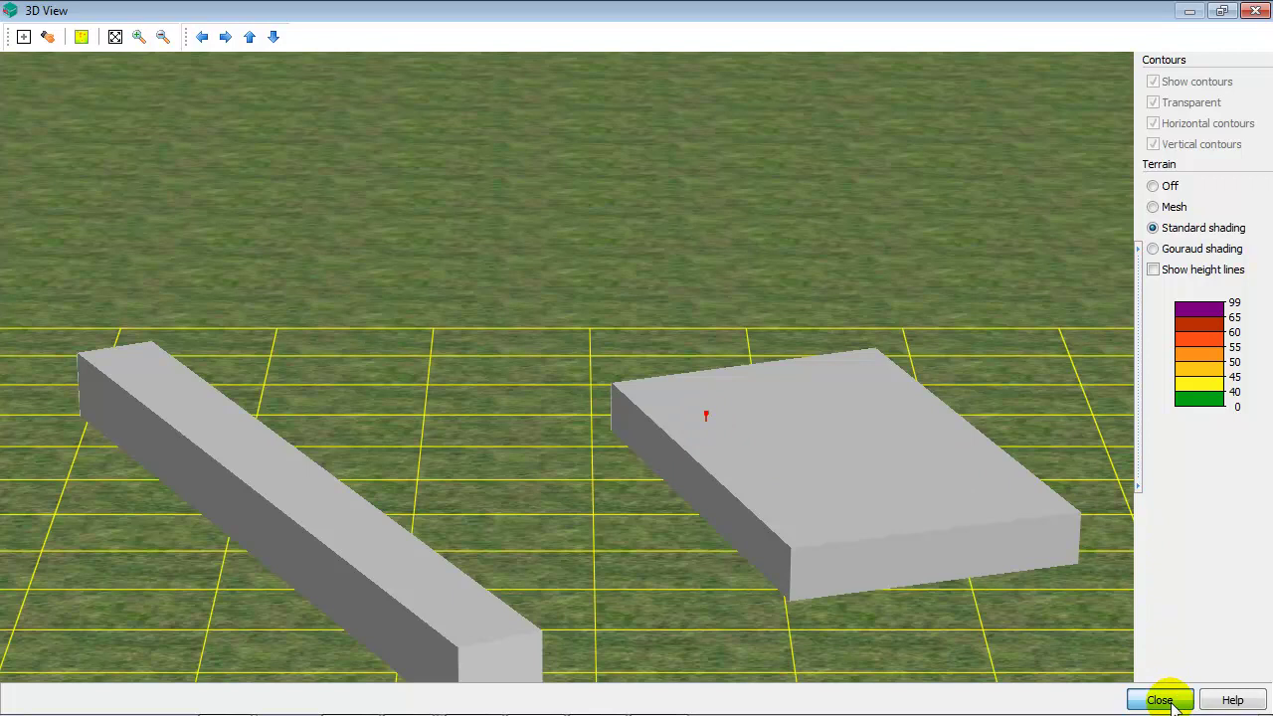
{"action": "left_click_drag", "start_coordinate": [567, 228], "coordinate": [607, 252]}
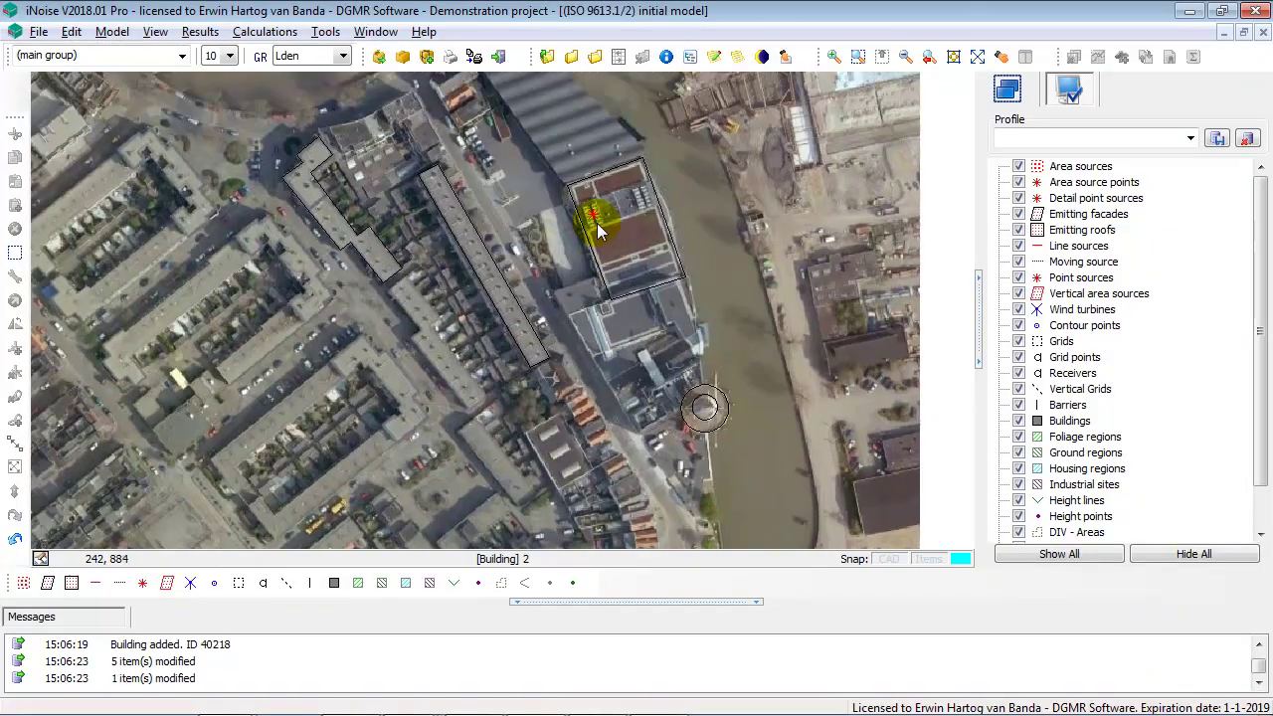
Assign the catalogue spectrum Air cooler [dB(A)], totalling 91.64 dB(A), to the rooftop point source.
{"action": "double_click", "coordinate": [589, 205]}
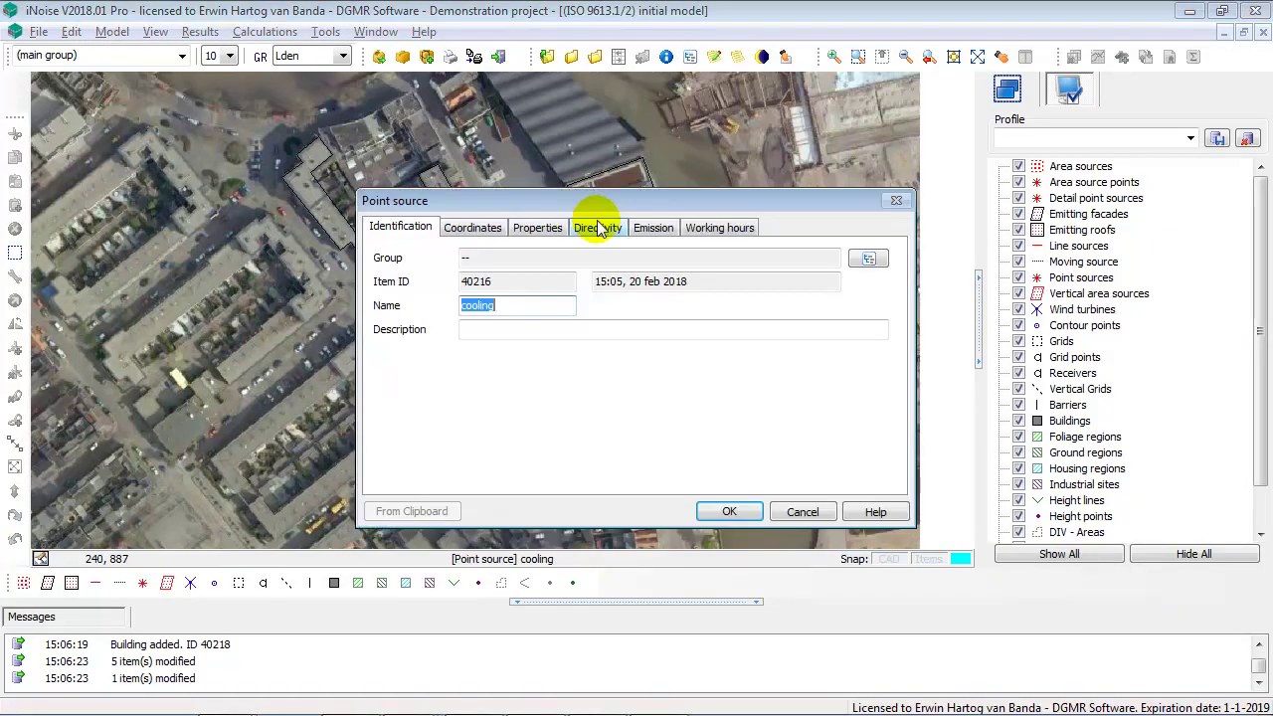
{"action": "left_click", "coordinate": [663, 236]}
{"action": "left_click", "coordinate": [867, 285]}
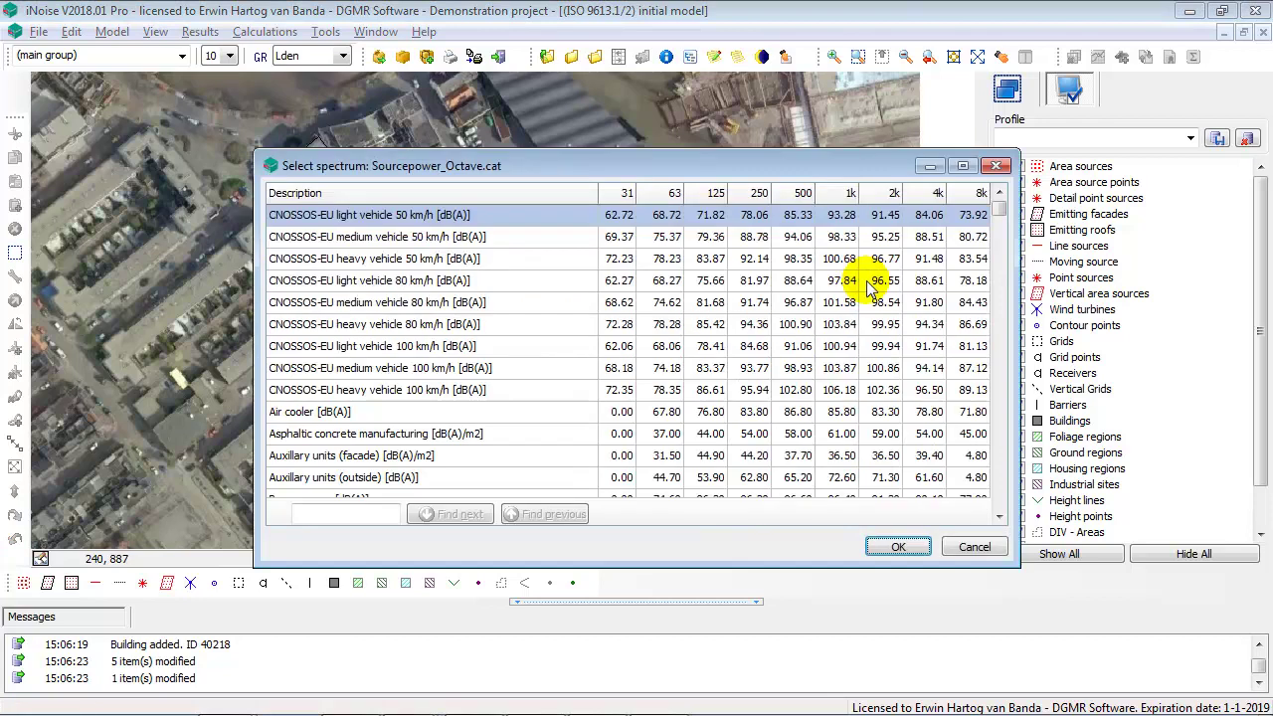
{"action": "left_click", "coordinate": [322, 416]}
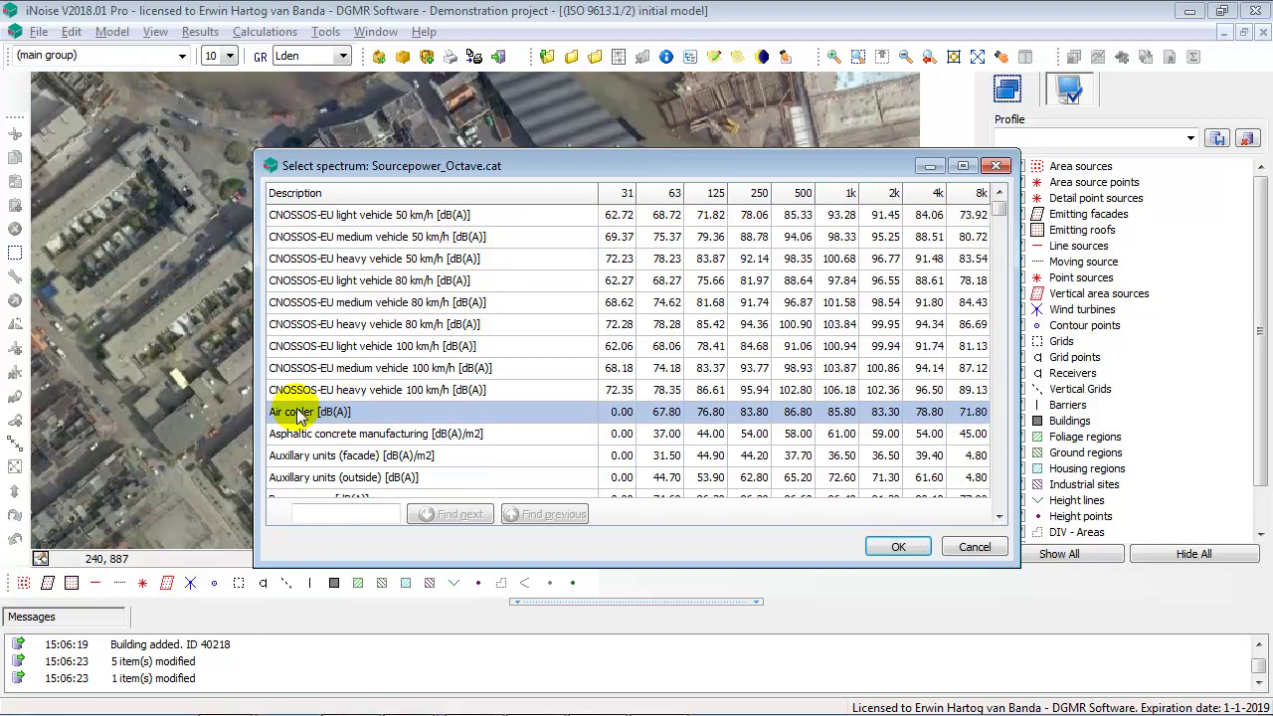
{"action": "left_click", "coordinate": [895, 547]}
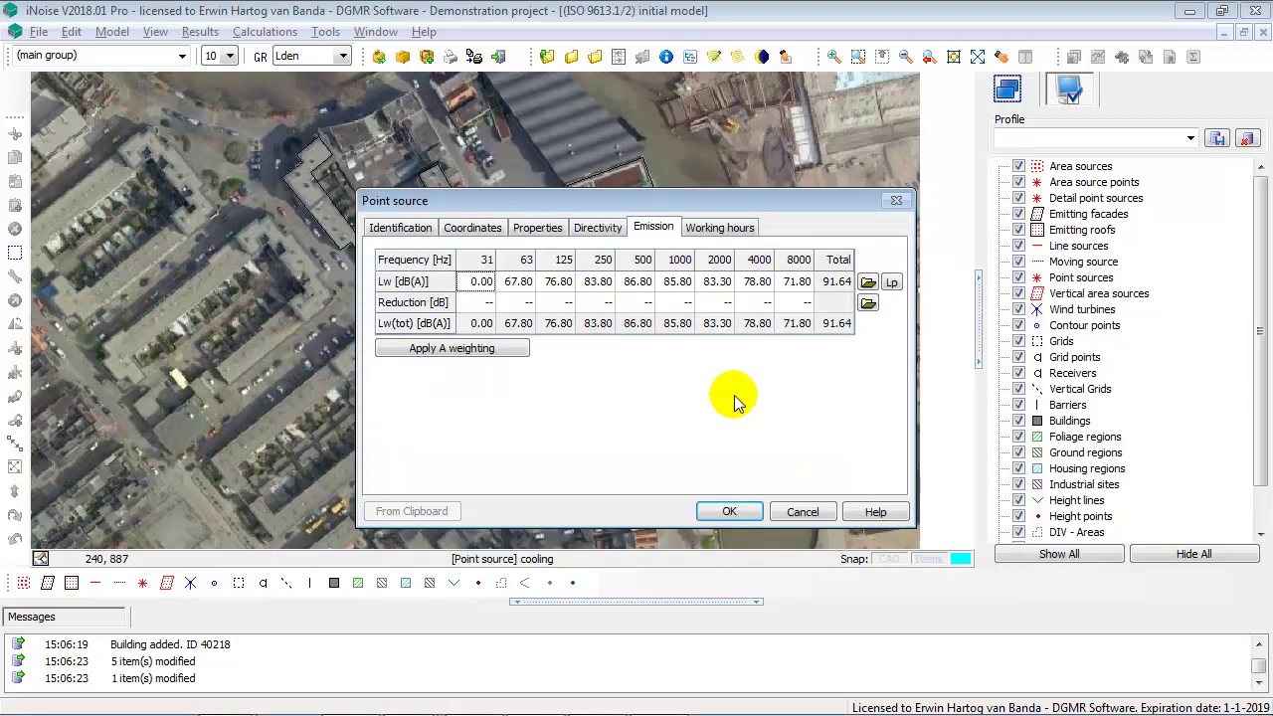
{"action": "left_click", "coordinate": [729, 511]}
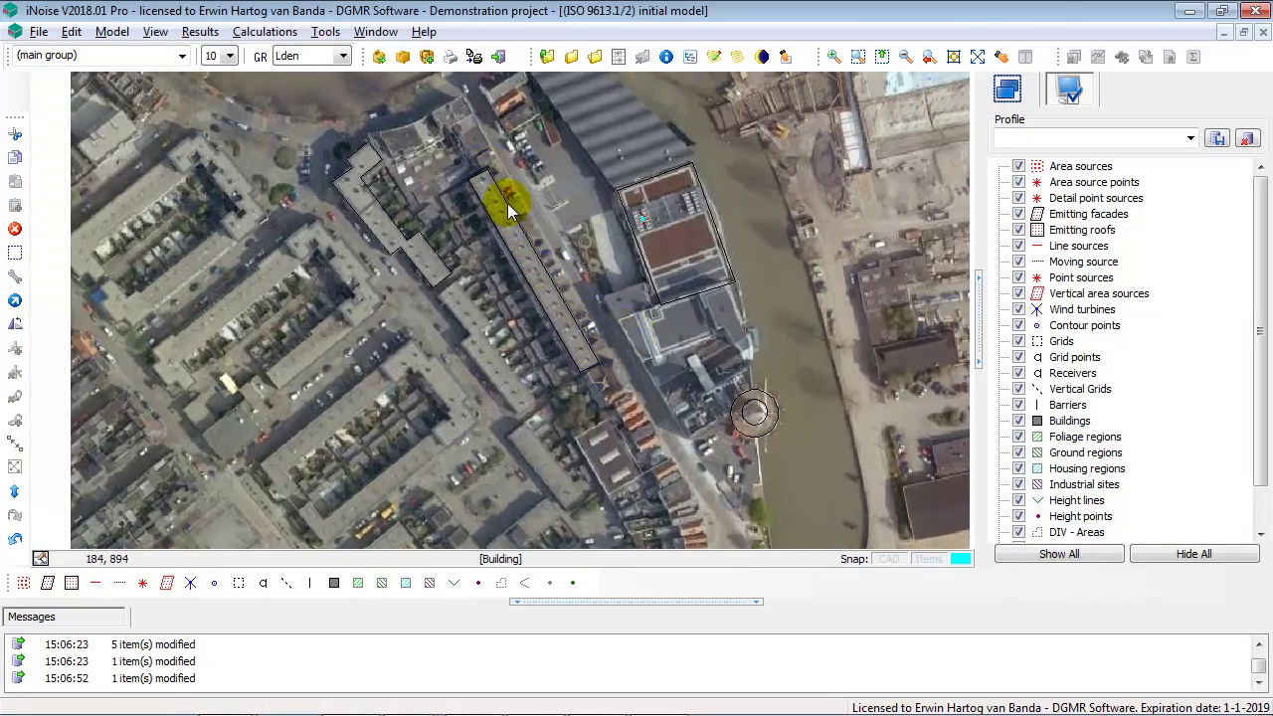
Set the Buildings layer area fill to Solid and pull the long building's lower corner slightly outward.
{"action": "scroll", "coordinate": [507, 203], "scroll_direction": "up", "scroll_amount": 2}
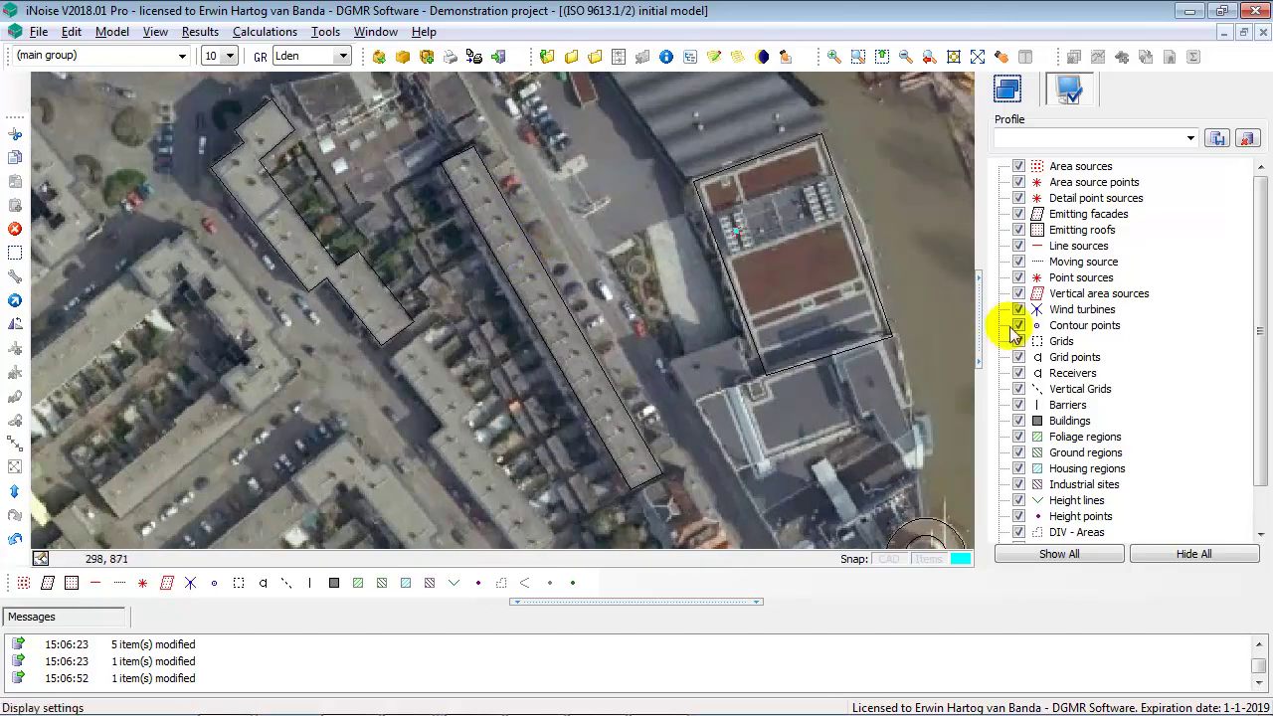
{"action": "double_click", "coordinate": [1070, 421]}
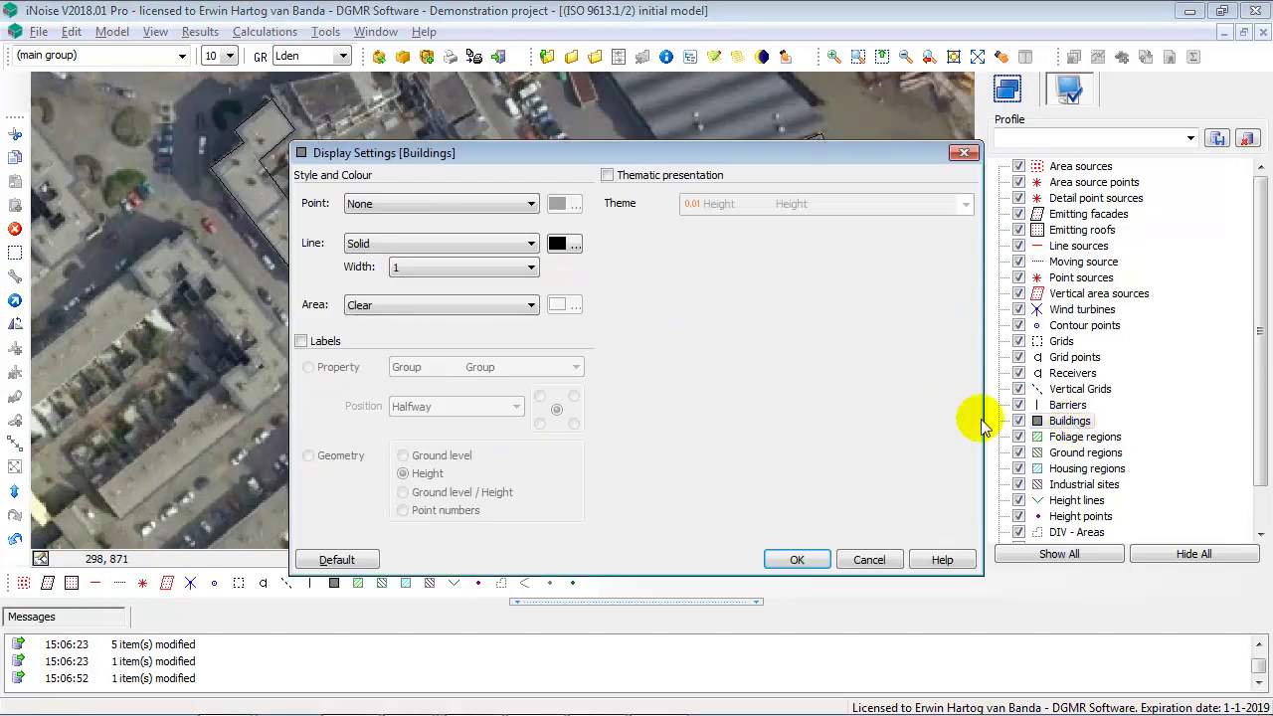
{"action": "left_click", "coordinate": [355, 308]}
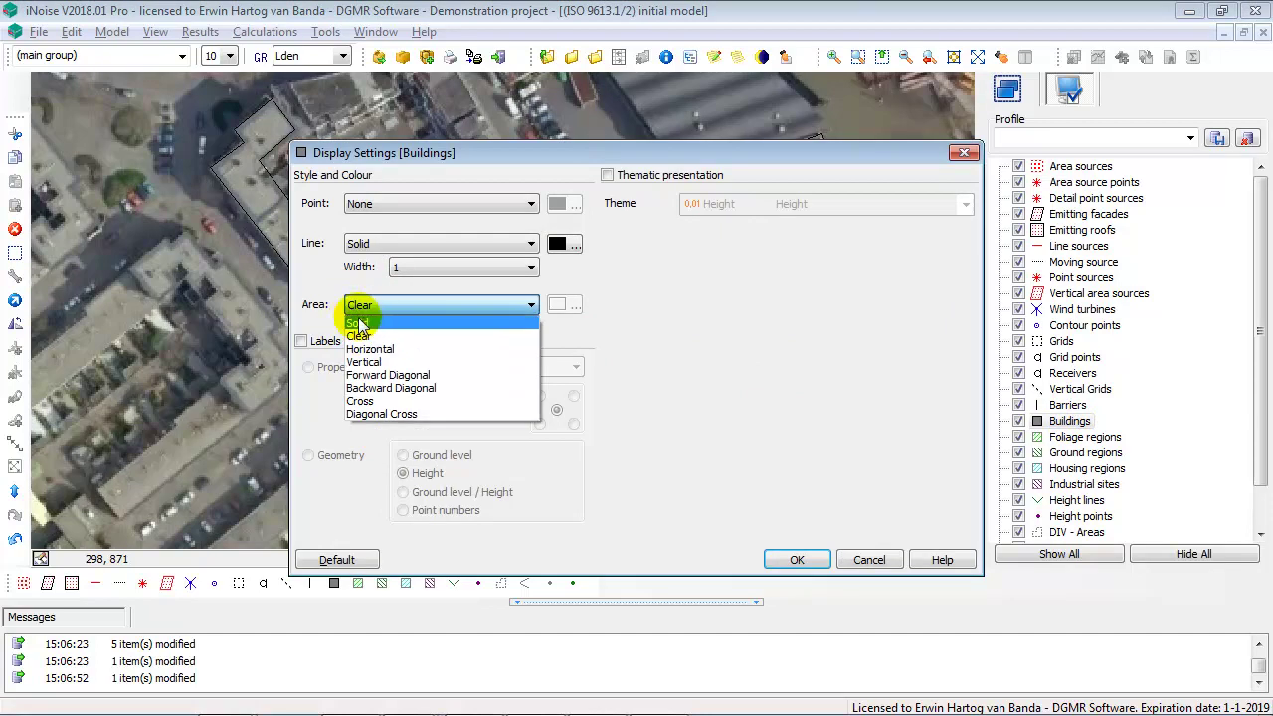
{"action": "left_click", "coordinate": [358, 329]}
{"action": "left_click", "coordinate": [801, 558]}
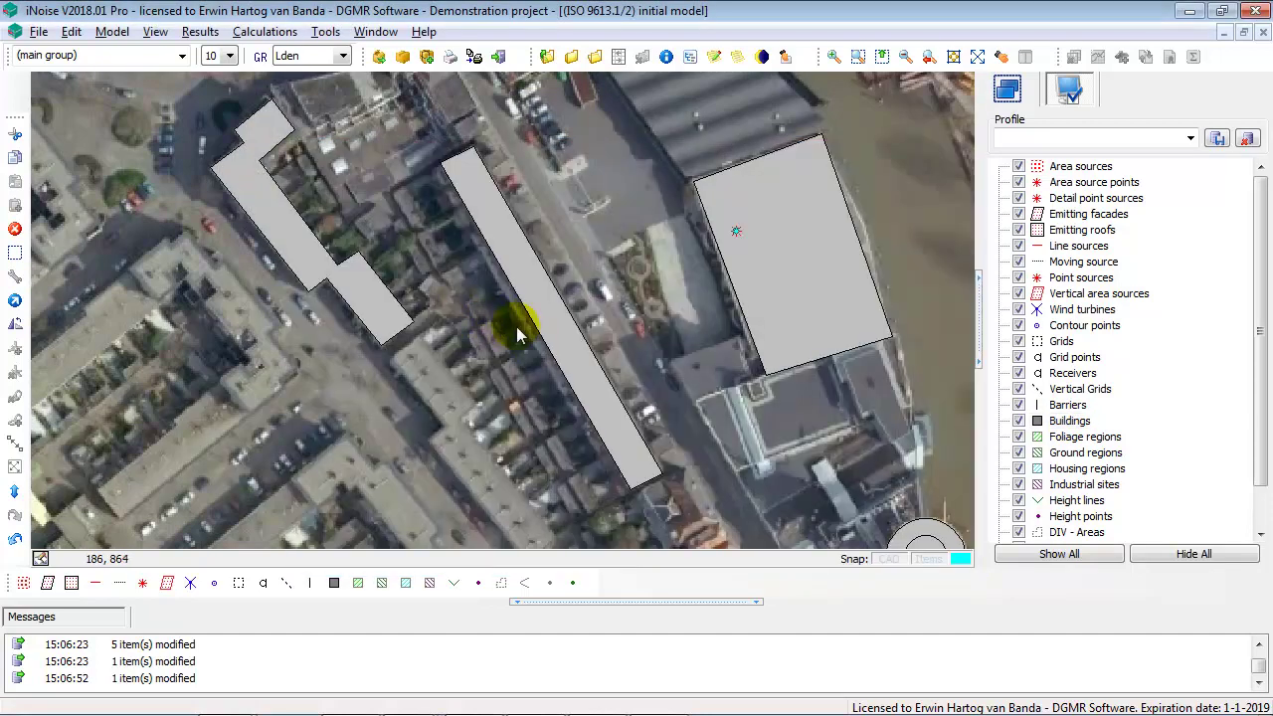
{"action": "left_click_drag", "start_coordinate": [605, 325], "coordinate": [511, 300]}
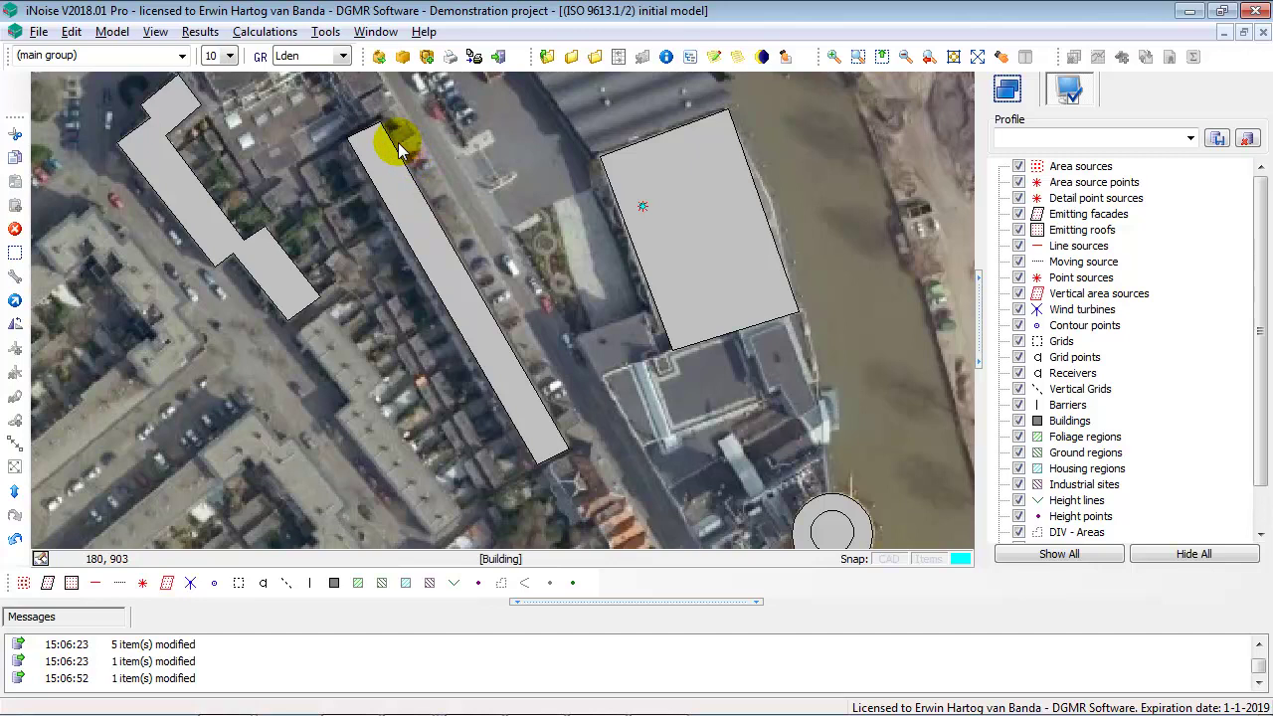
{"action": "left_click", "coordinate": [567, 449]}
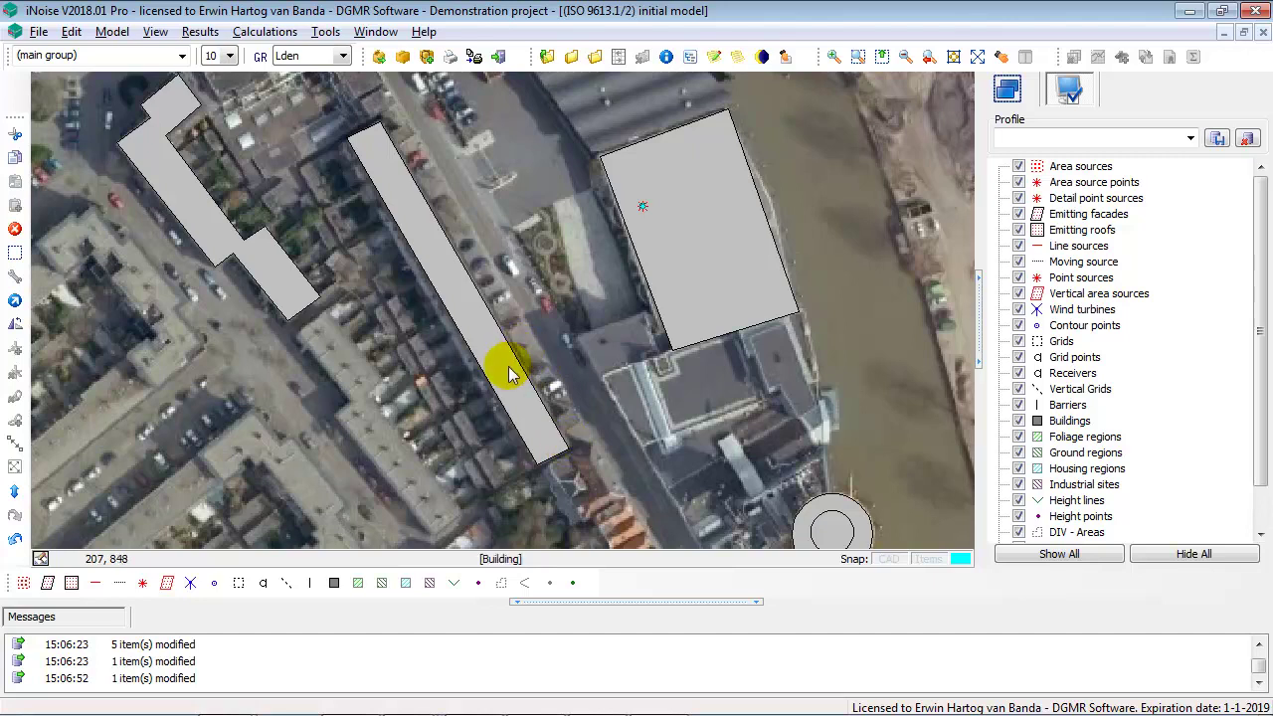
Turn on Snap Items with a 0.1 m distance, snapping to all item types.
{"action": "left_click", "coordinate": [930, 560]}
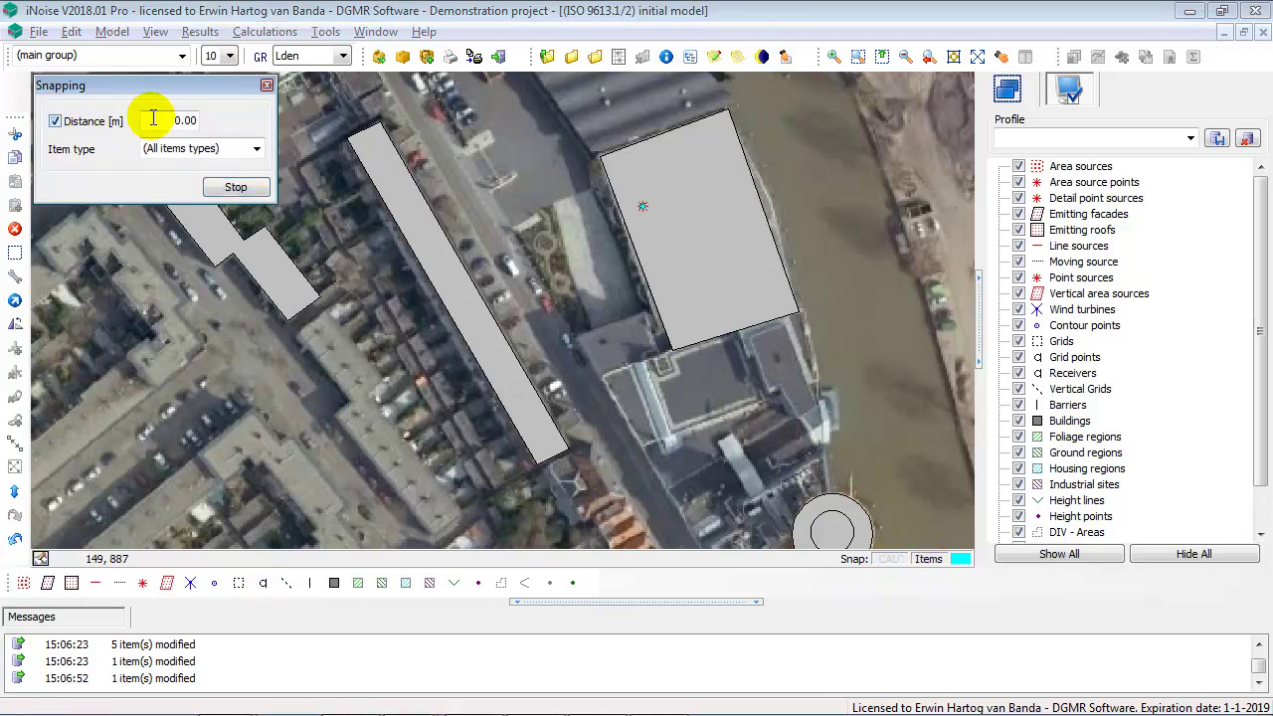
{"action": "double_click", "coordinate": [154, 121]}
{"action": "type", "text": "0.1"}
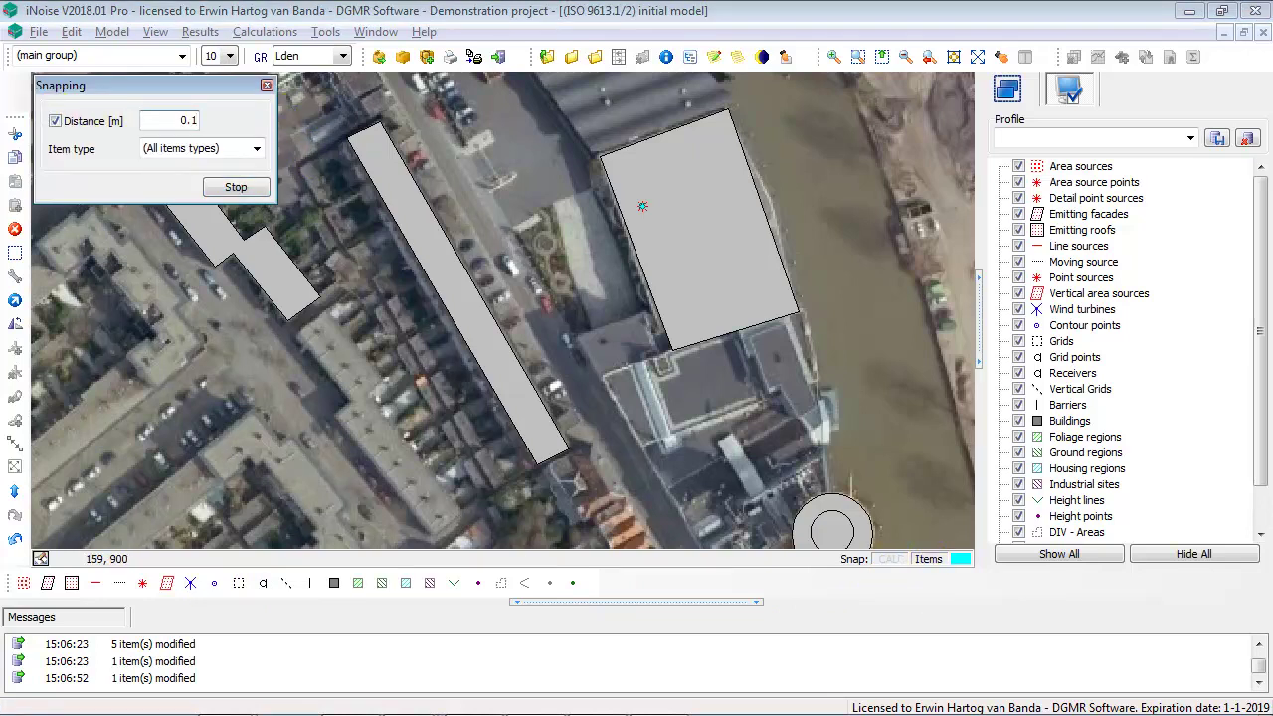
{"action": "left_click", "coordinate": [185, 148]}
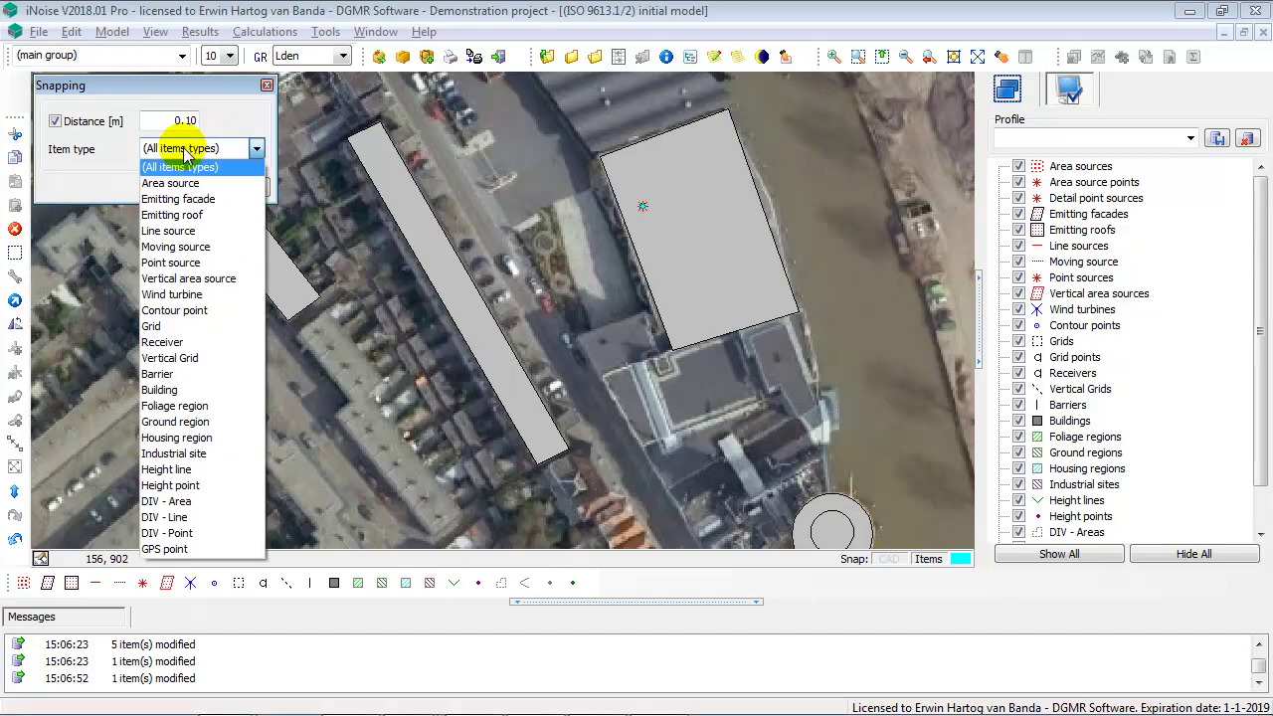
{"action": "left_click", "coordinate": [184, 152]}
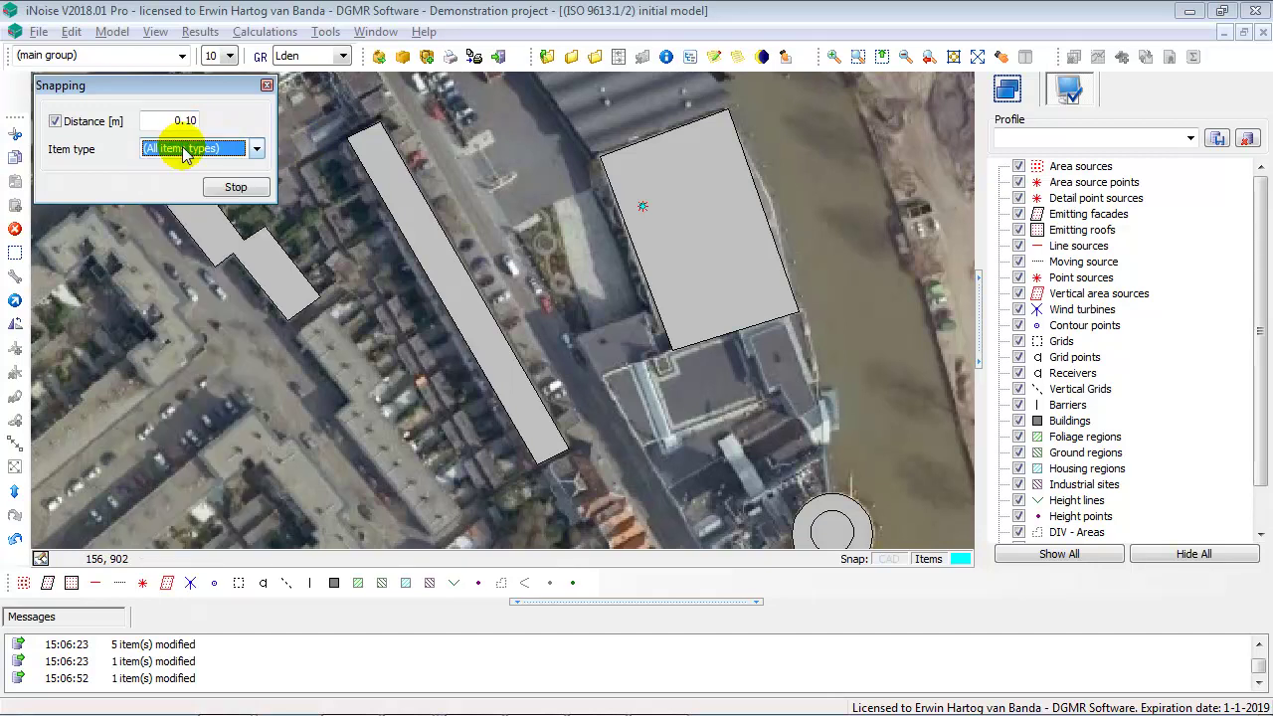
Place receiver '1' at the long building's northern corner.
{"action": "left_click", "coordinate": [263, 589]}
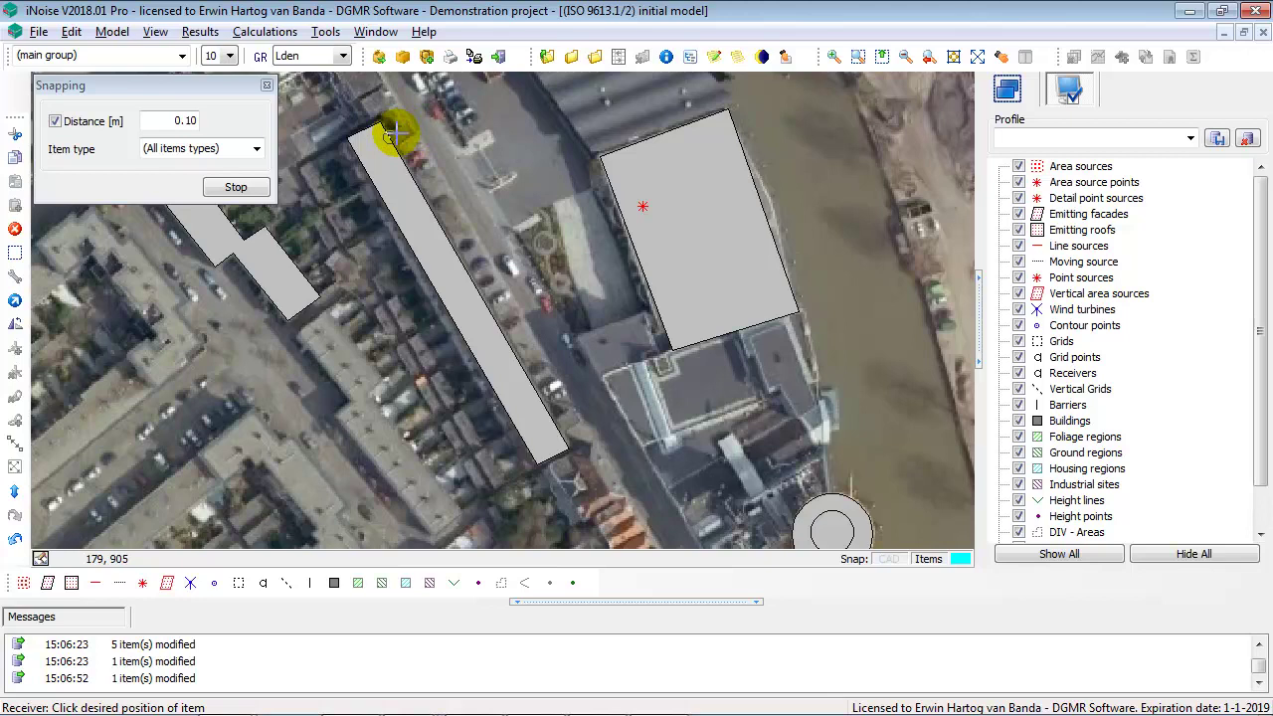
{"action": "left_click", "coordinate": [397, 132]}
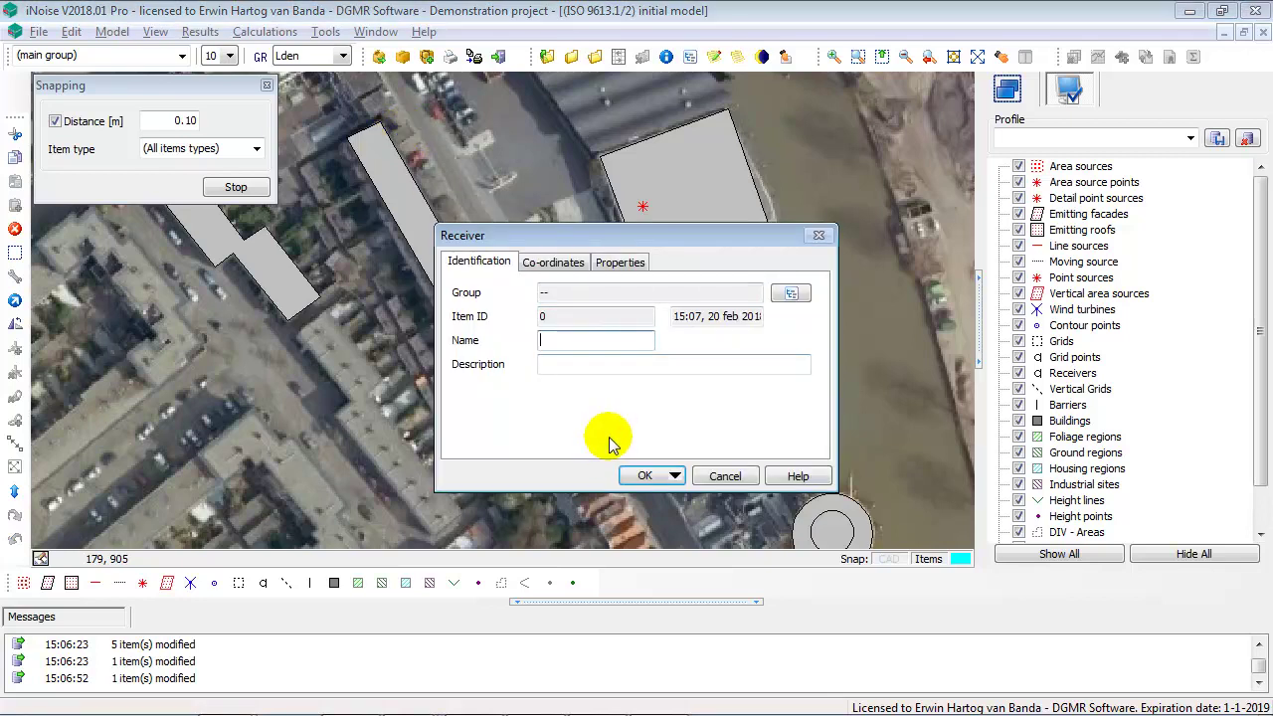
{"action": "type", "text": "1"}
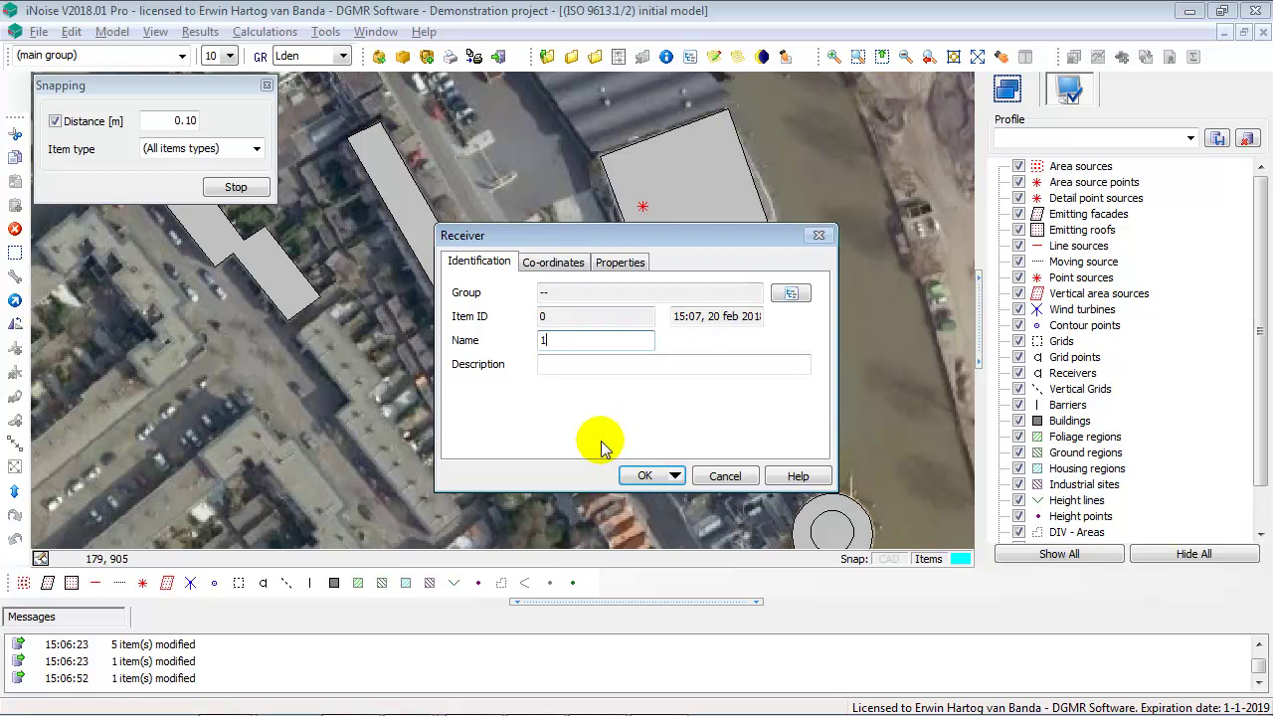
{"action": "left_click", "coordinate": [645, 475]}
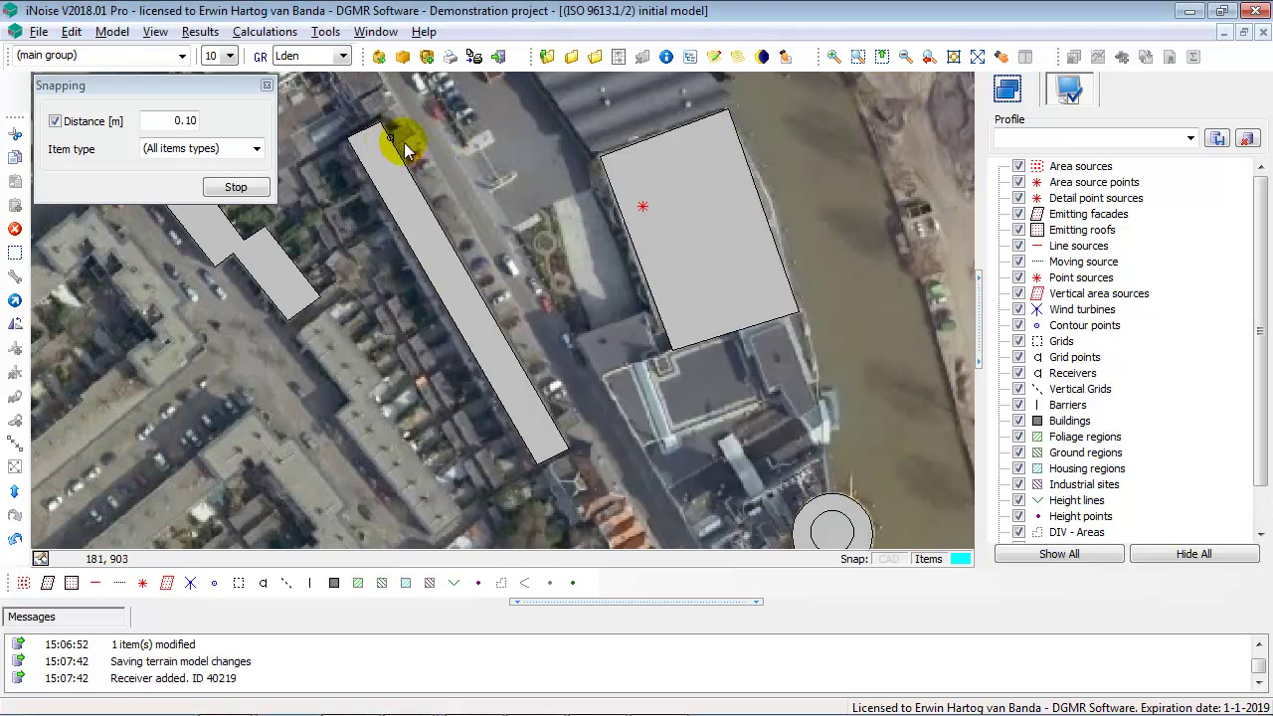
Add receiver 2 further along the facade using OK & Same to keep placing.
{"action": "right_click", "coordinate": [434, 137]}
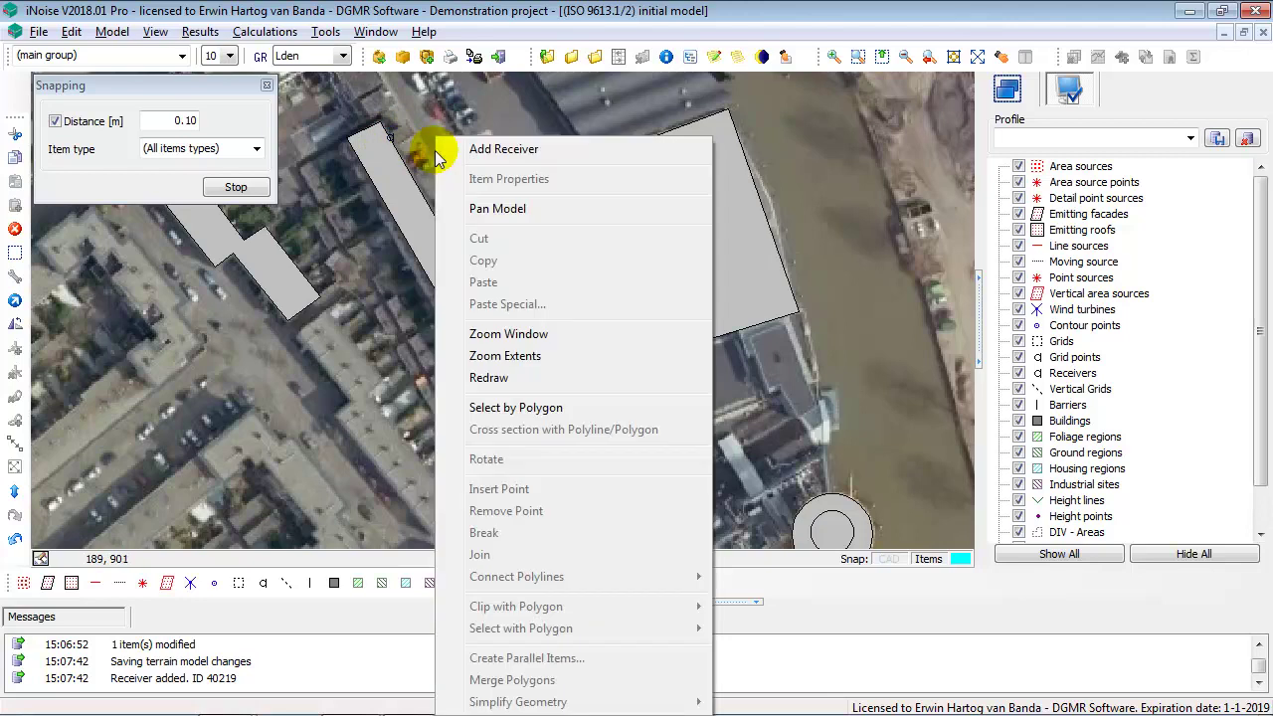
{"action": "left_click", "coordinate": [503, 149]}
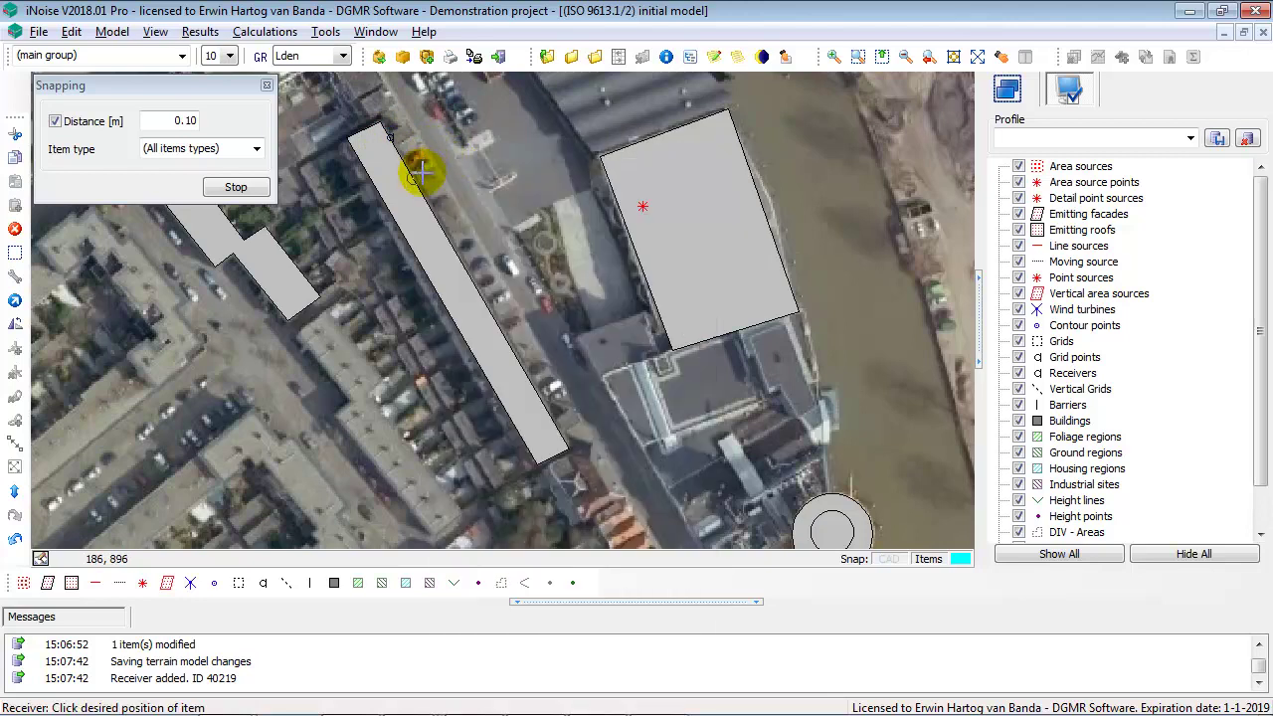
{"action": "left_click", "coordinate": [422, 173]}
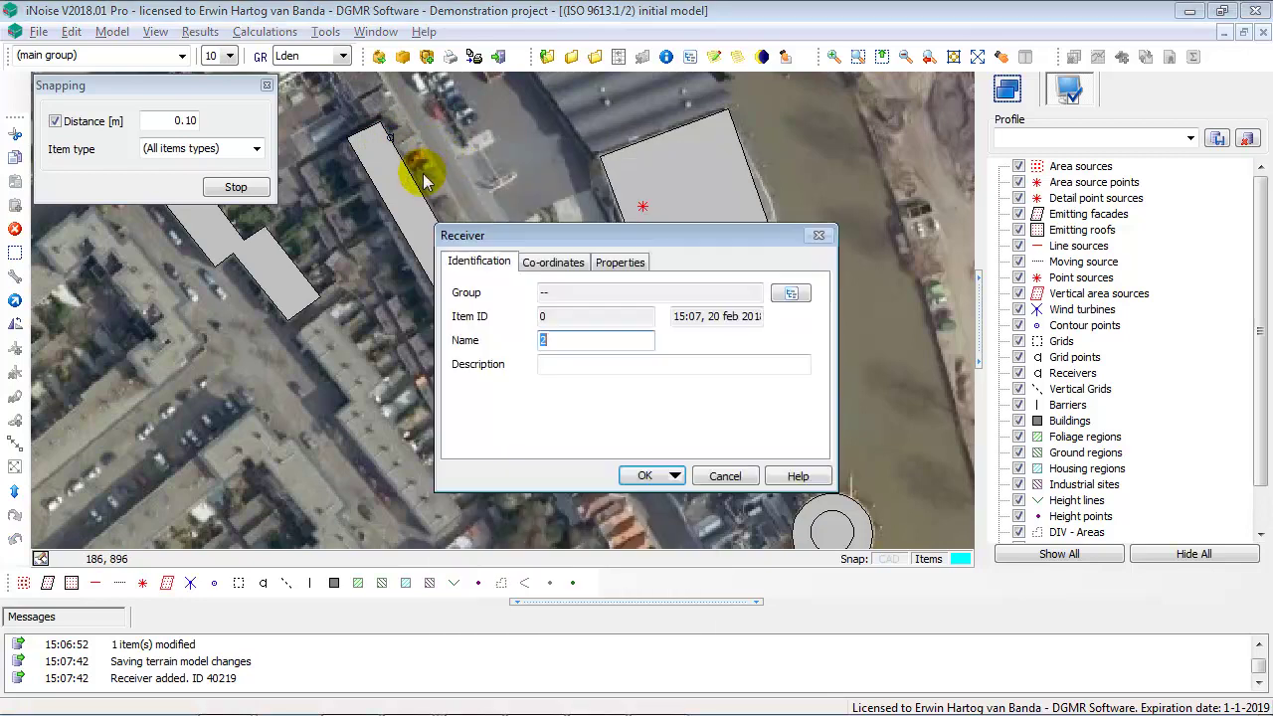
{"action": "left_click", "coordinate": [676, 476]}
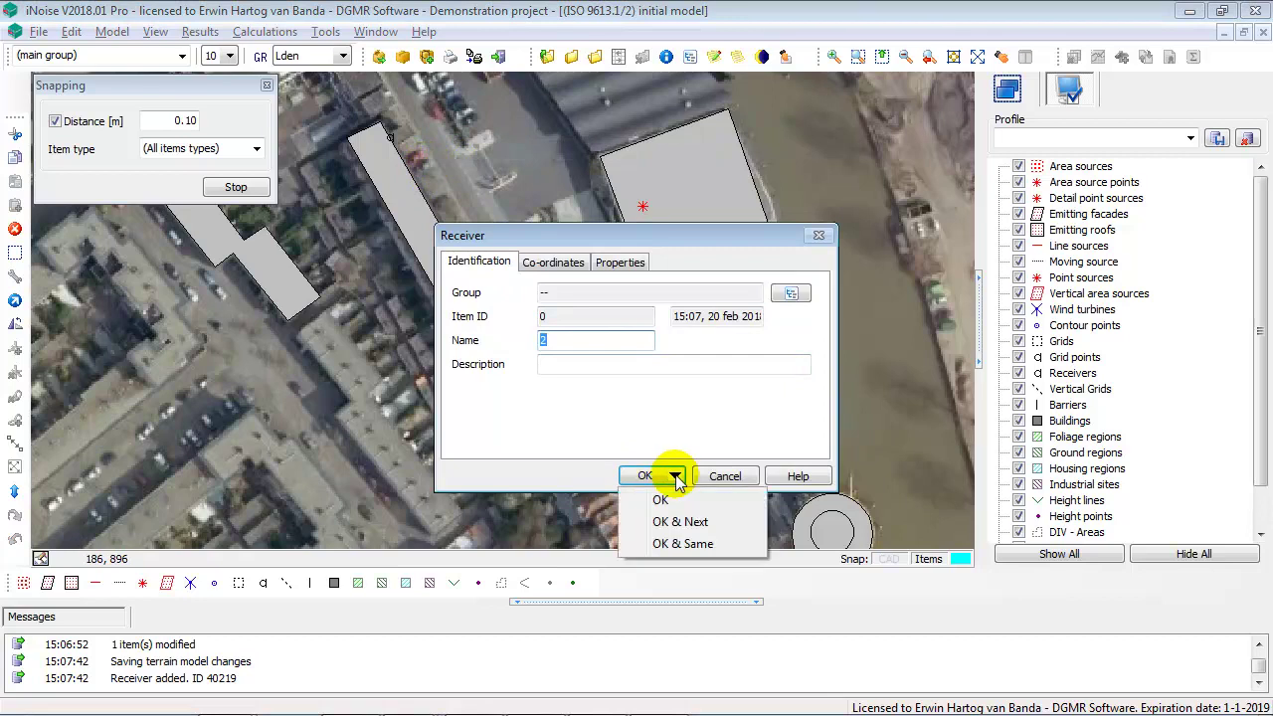
{"action": "left_click", "coordinate": [682, 545]}
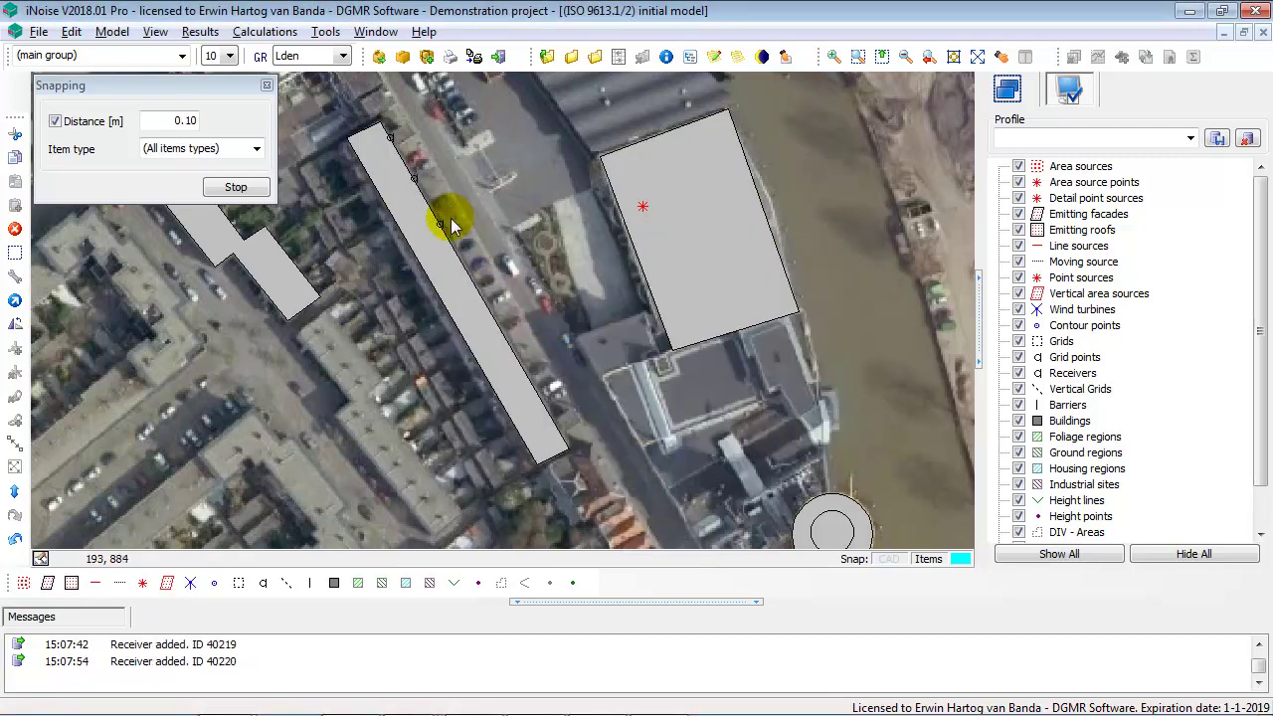
Add four more receivers down the street facade and two on the L-shaped block, then stop placing.
{"action": "left_click", "coordinate": [477, 287]}
{"action": "left_click", "coordinate": [514, 348]}
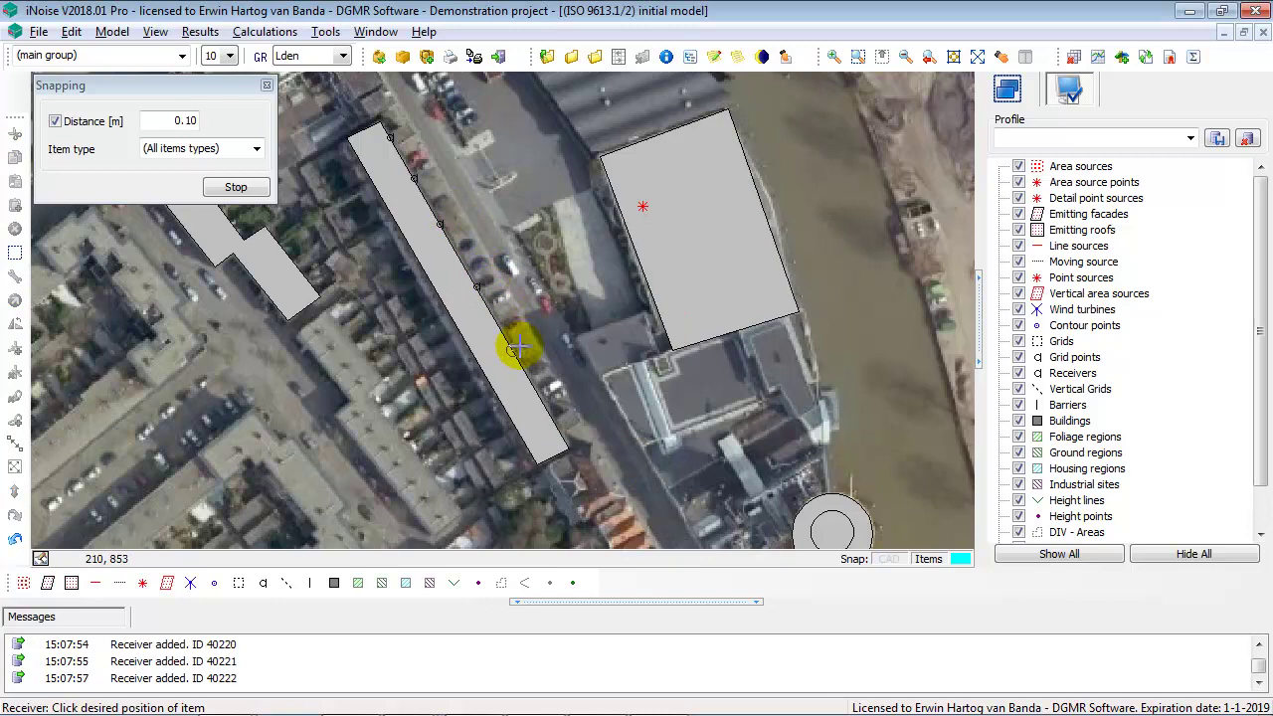
{"action": "left_click", "coordinate": [514, 349]}
{"action": "left_click", "coordinate": [547, 409]}
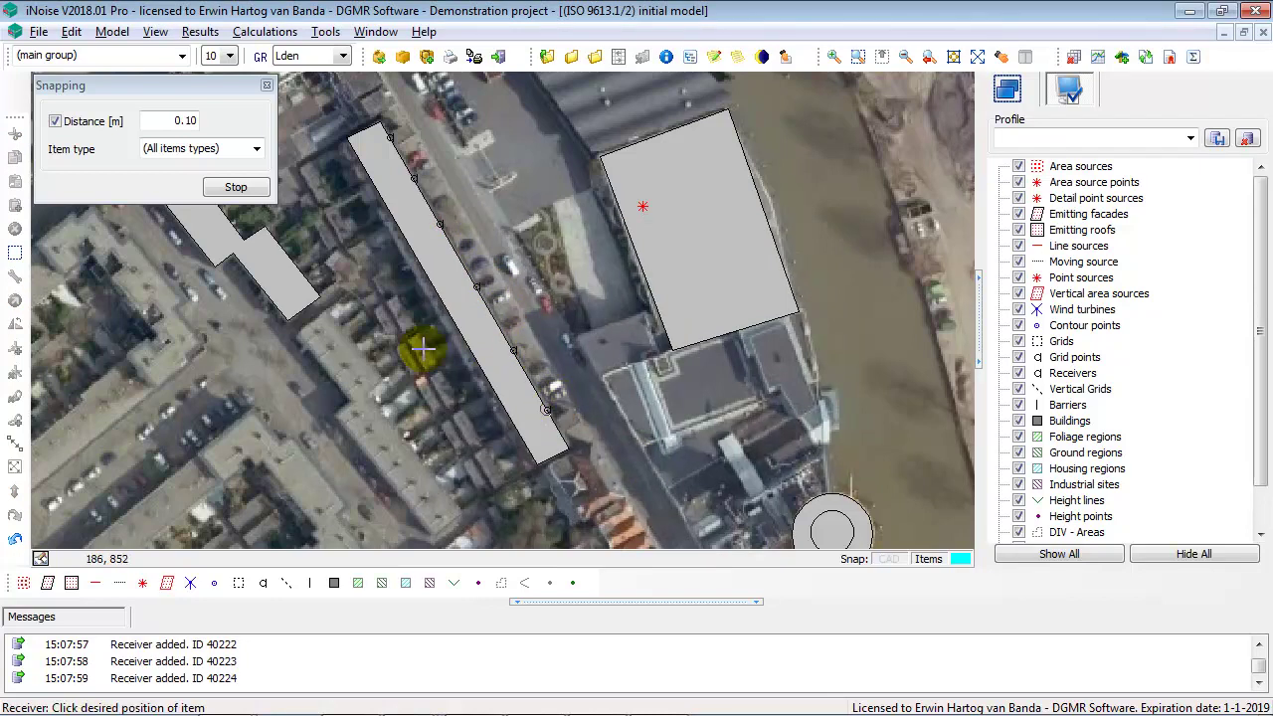
{"action": "left_click", "coordinate": [309, 281]}
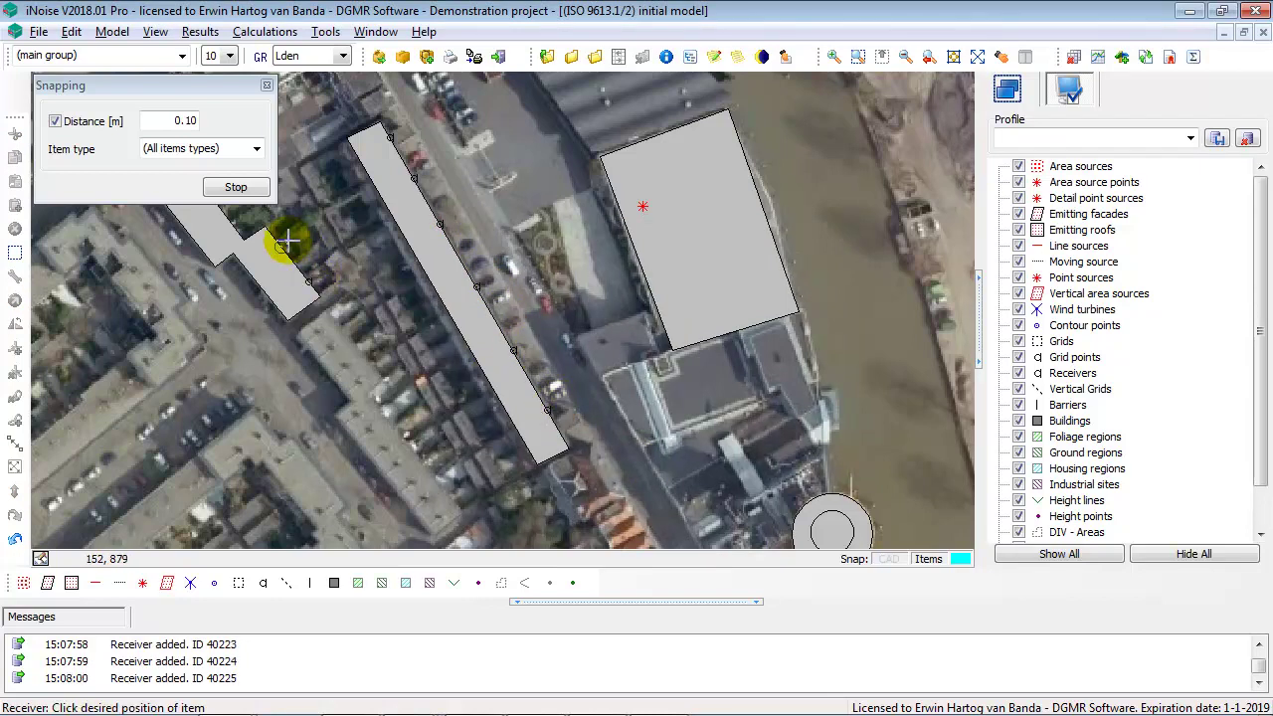
{"action": "left_click", "coordinate": [283, 245]}
{"action": "right_click", "coordinate": [324, 231]}
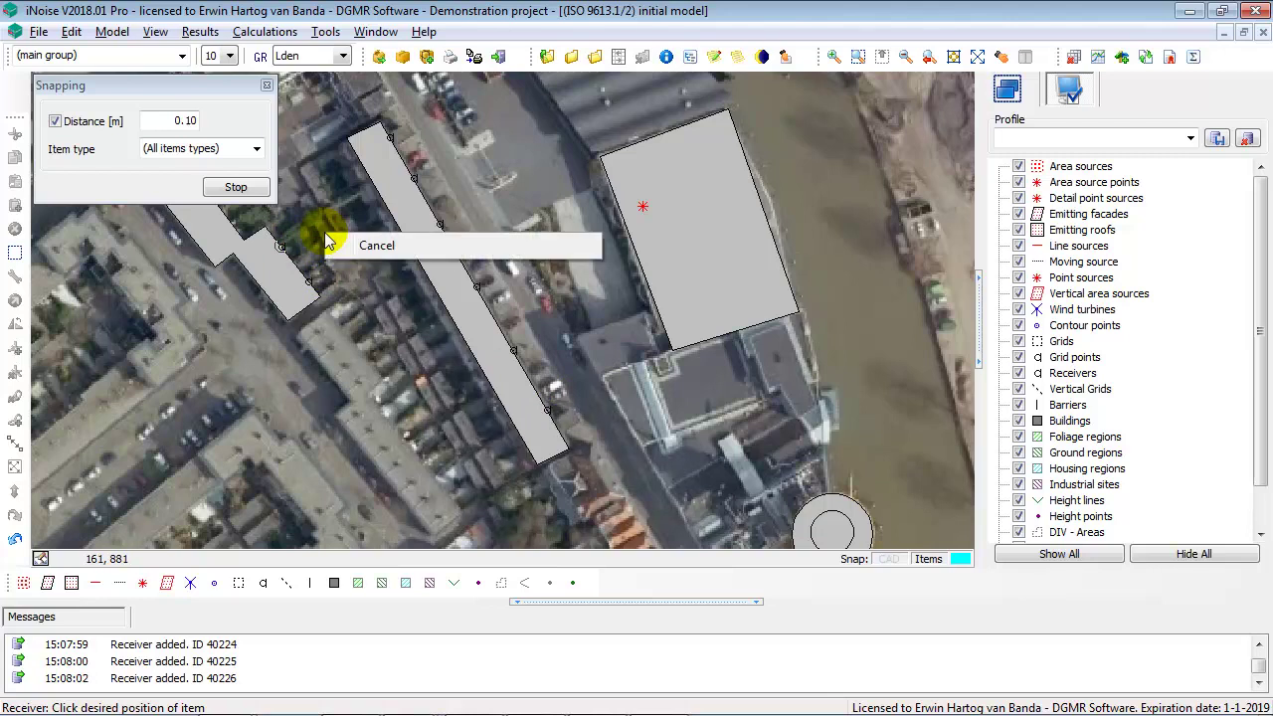
{"action": "left_click", "coordinate": [381, 246]}
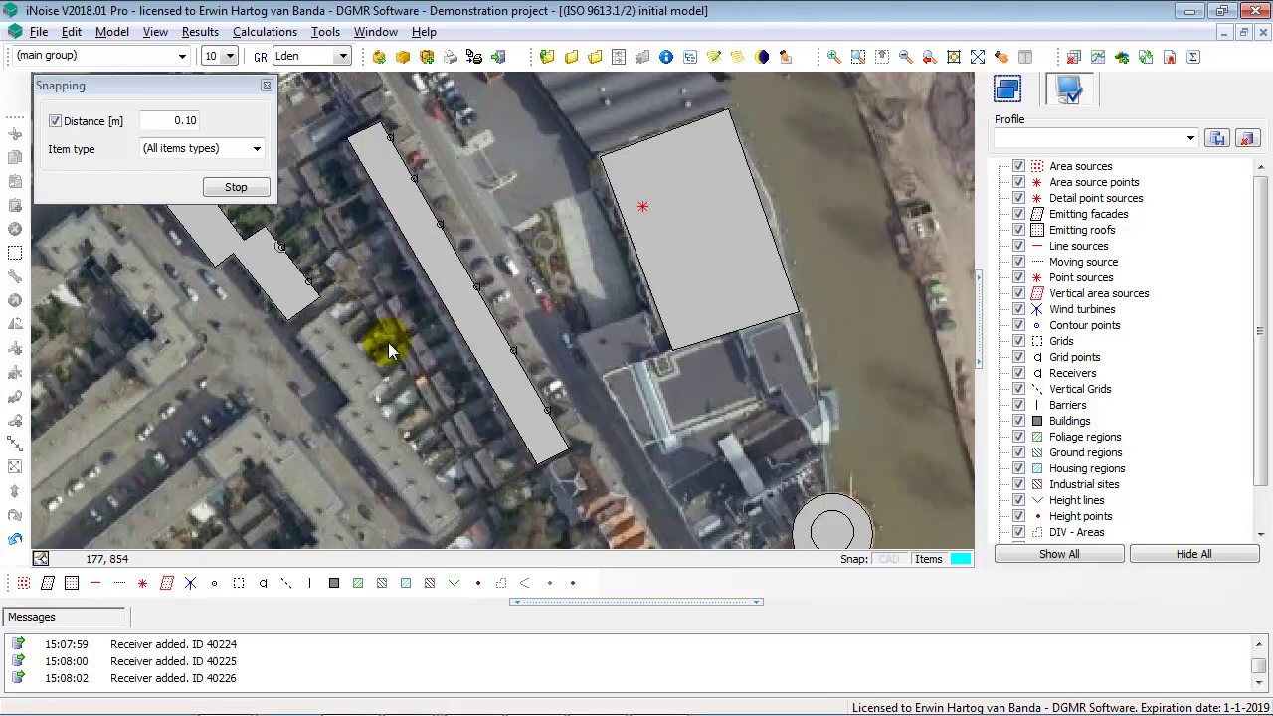
{"action": "scroll", "coordinate": [390, 350], "scroll_direction": "down", "scroll_amount": 3}
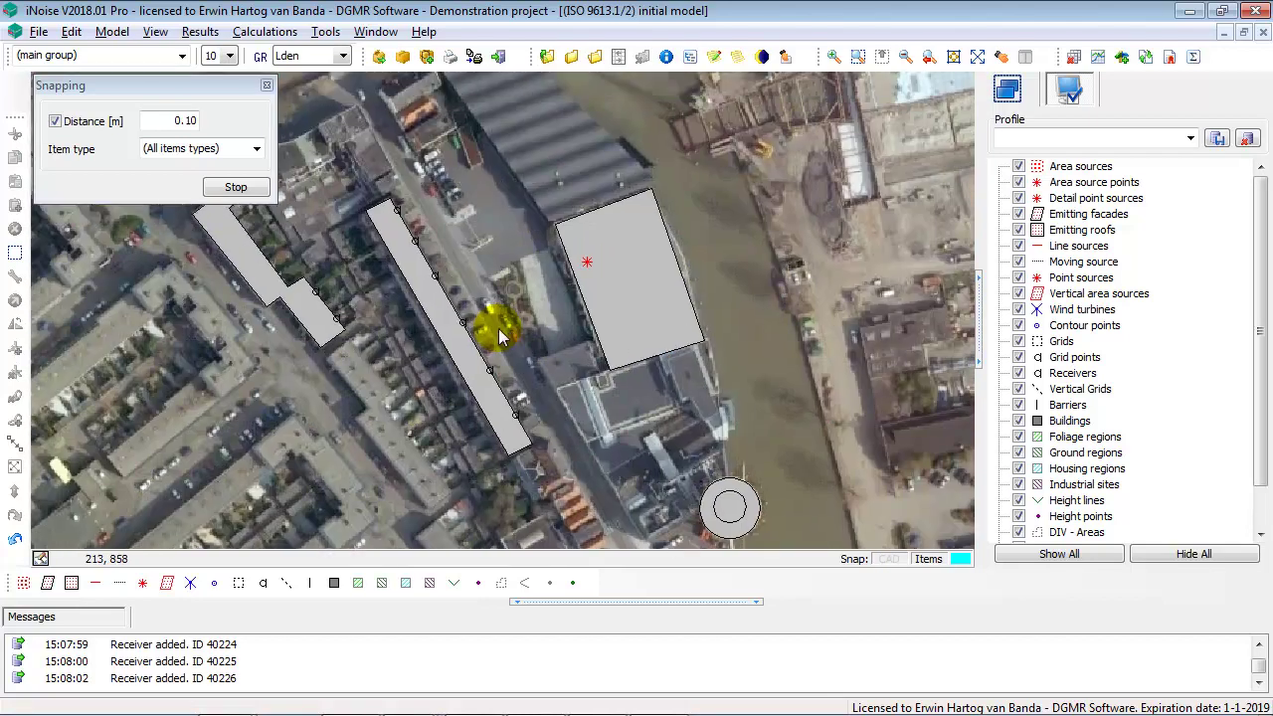